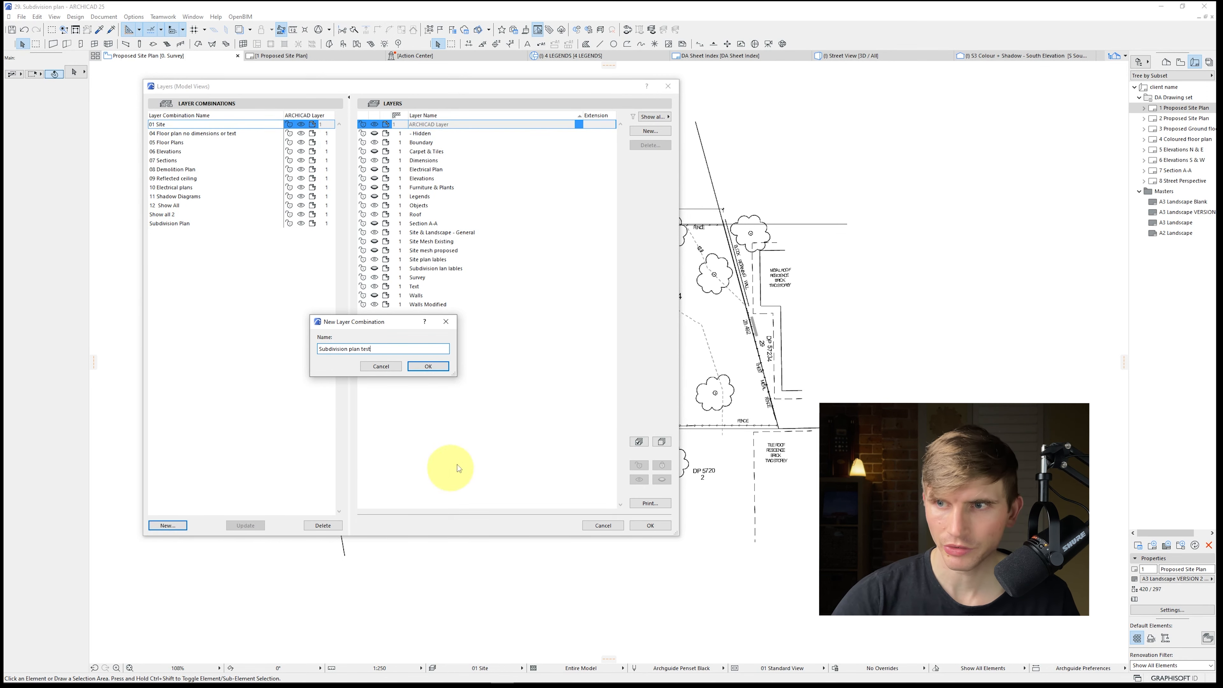
- Create a layer combination called "Subdivision plan test" and a new layer called "Subdivision plan lables test"
left_click(431, 367)
left_click(642, 131)
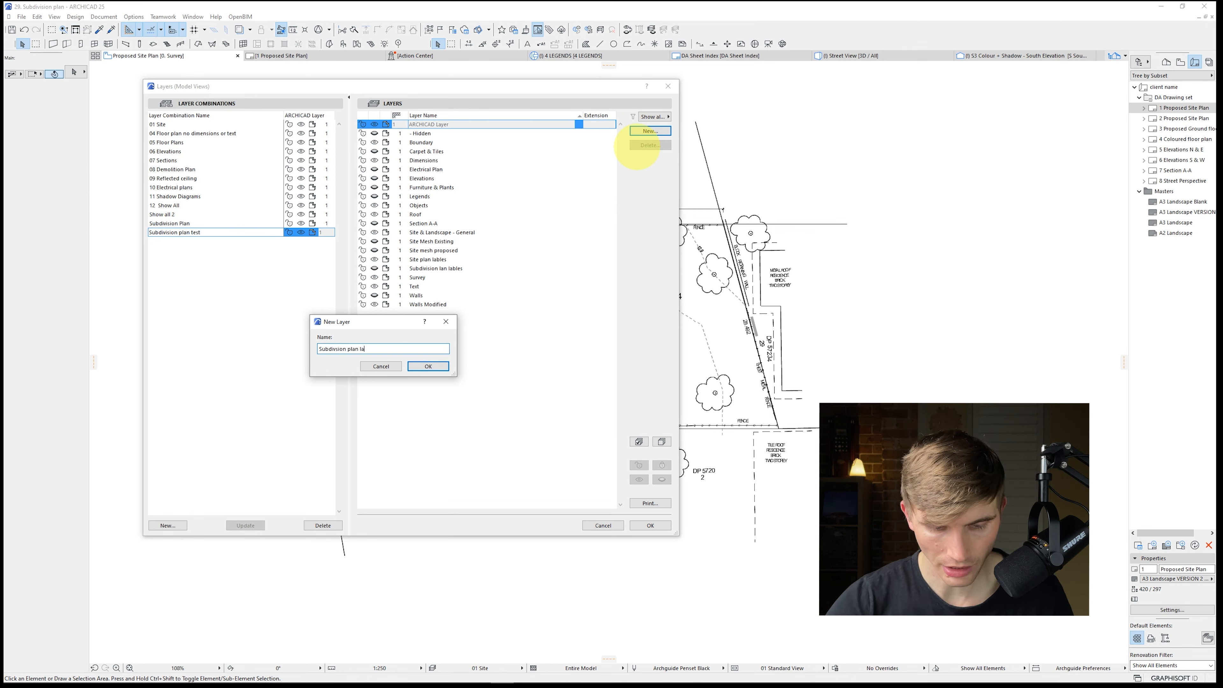
left_click(426, 367)
type("test")
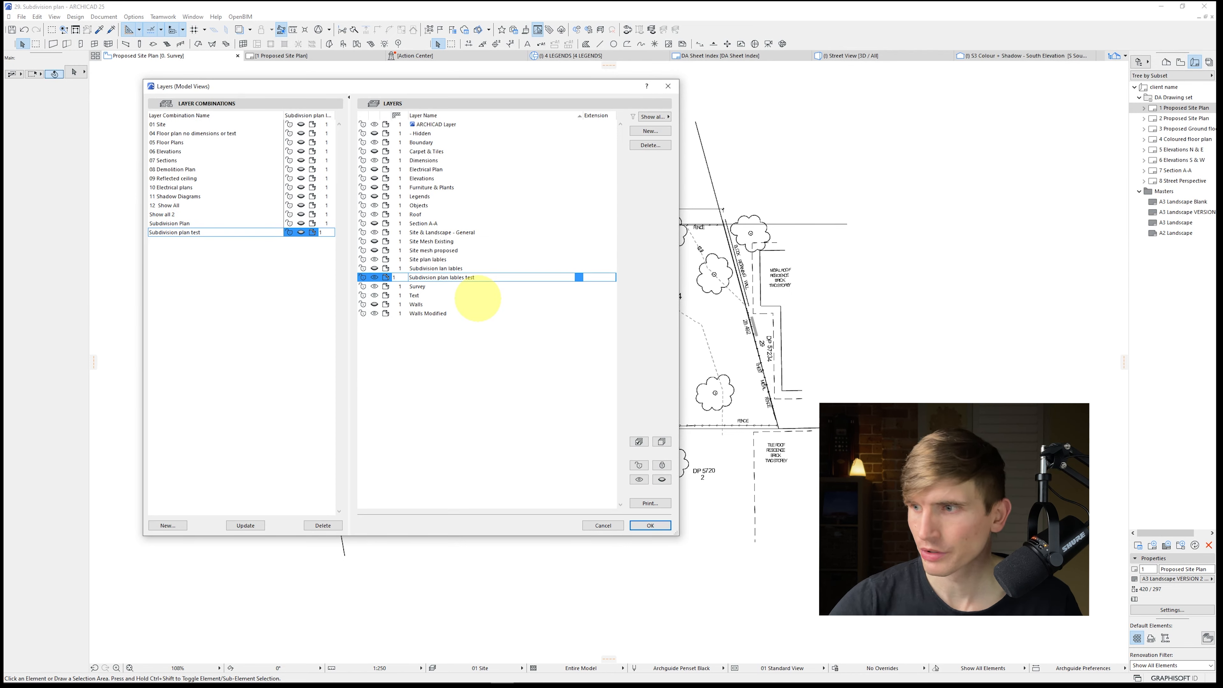
left_click(651, 525)
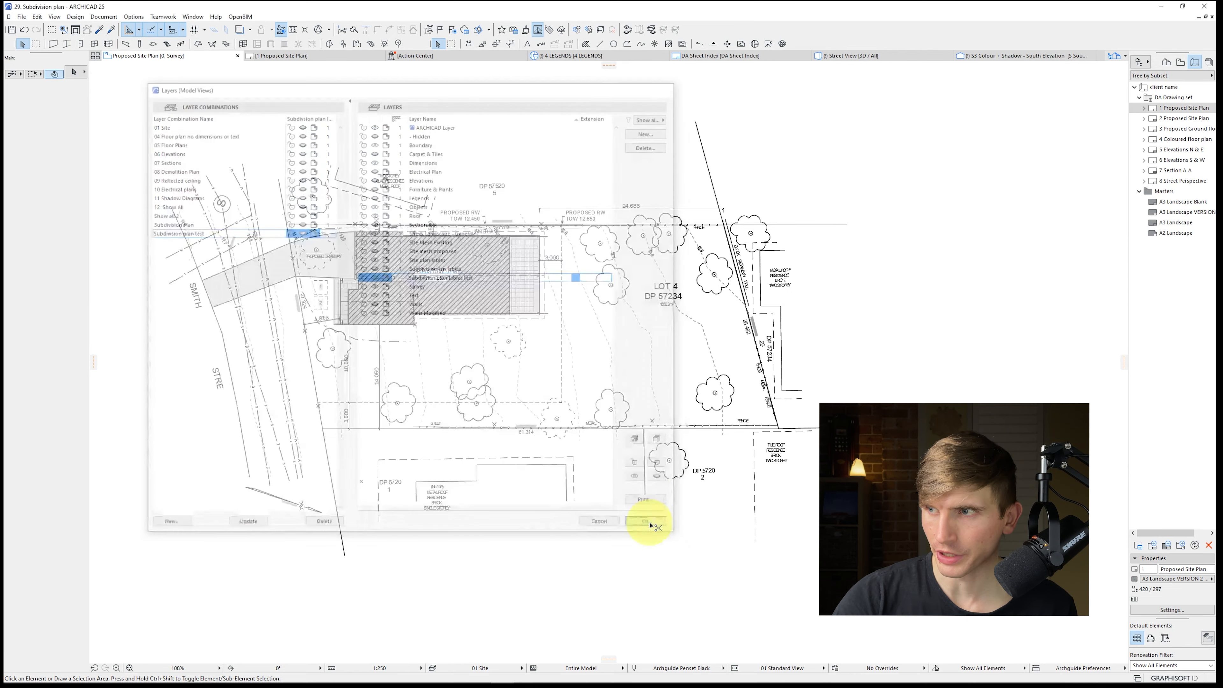
- Duplicate the Proposed Site Plan view in the Site plan folder and rename the copy "subdivions plan test"
left_click(1181, 63)
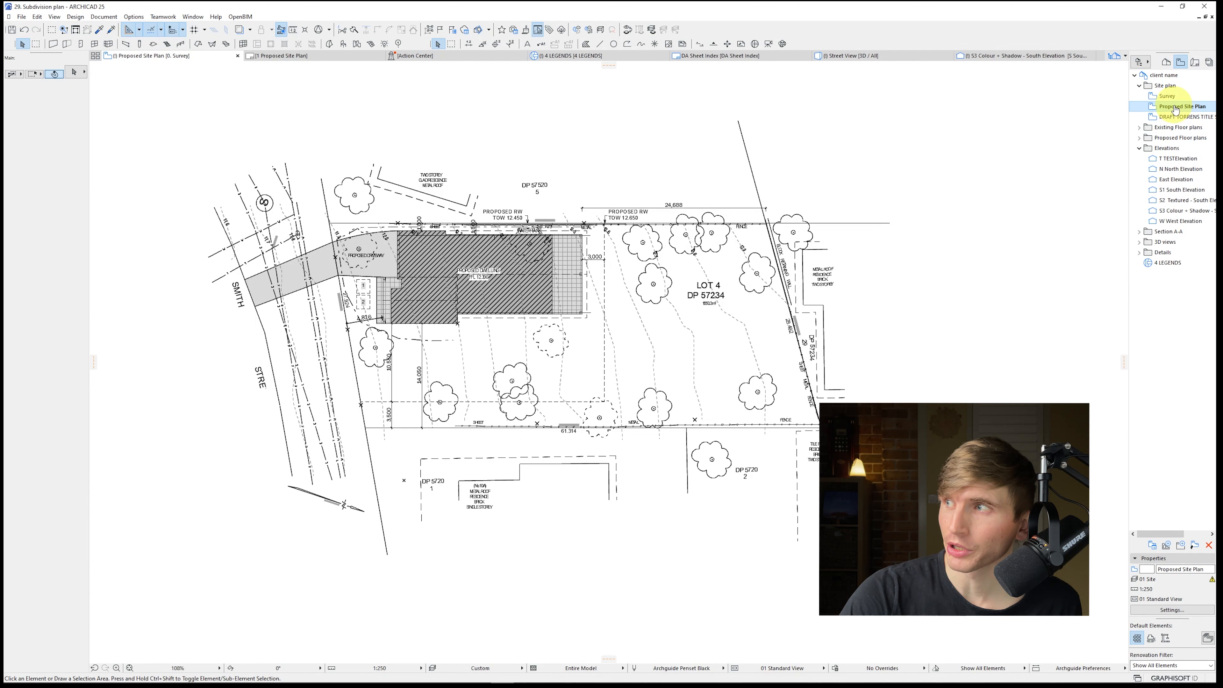
left_click_drag(1175, 110, 1176, 113)
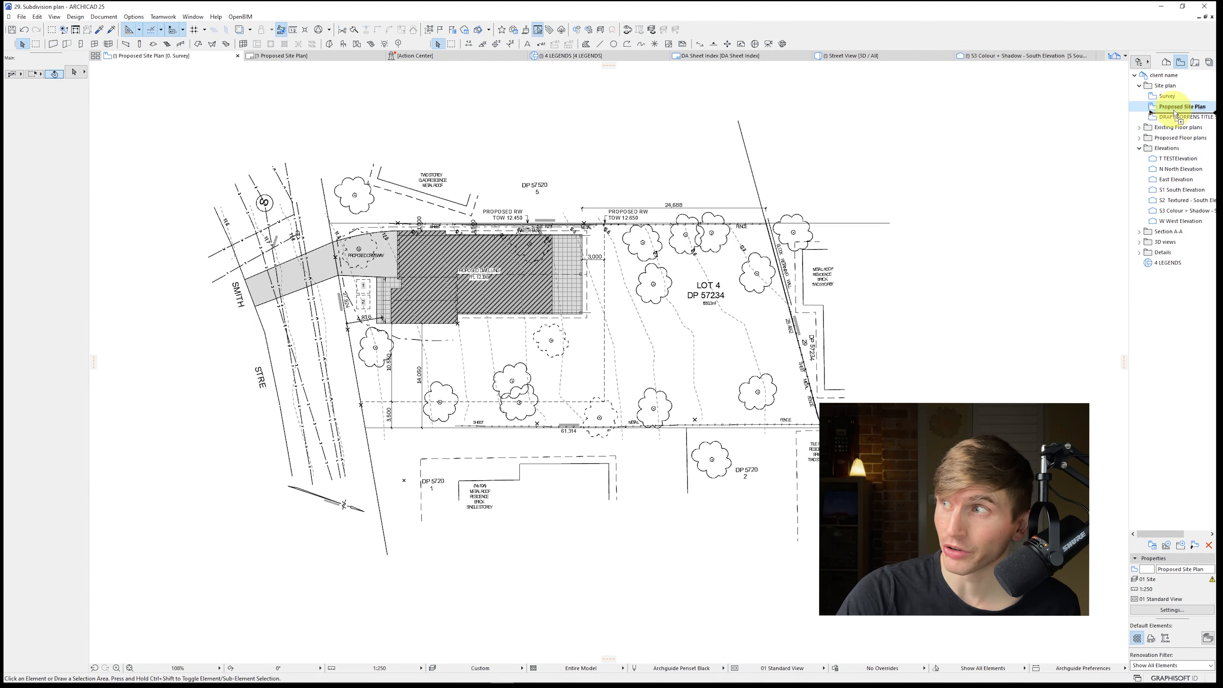
left_click_drag(1175, 114, 1175, 115)
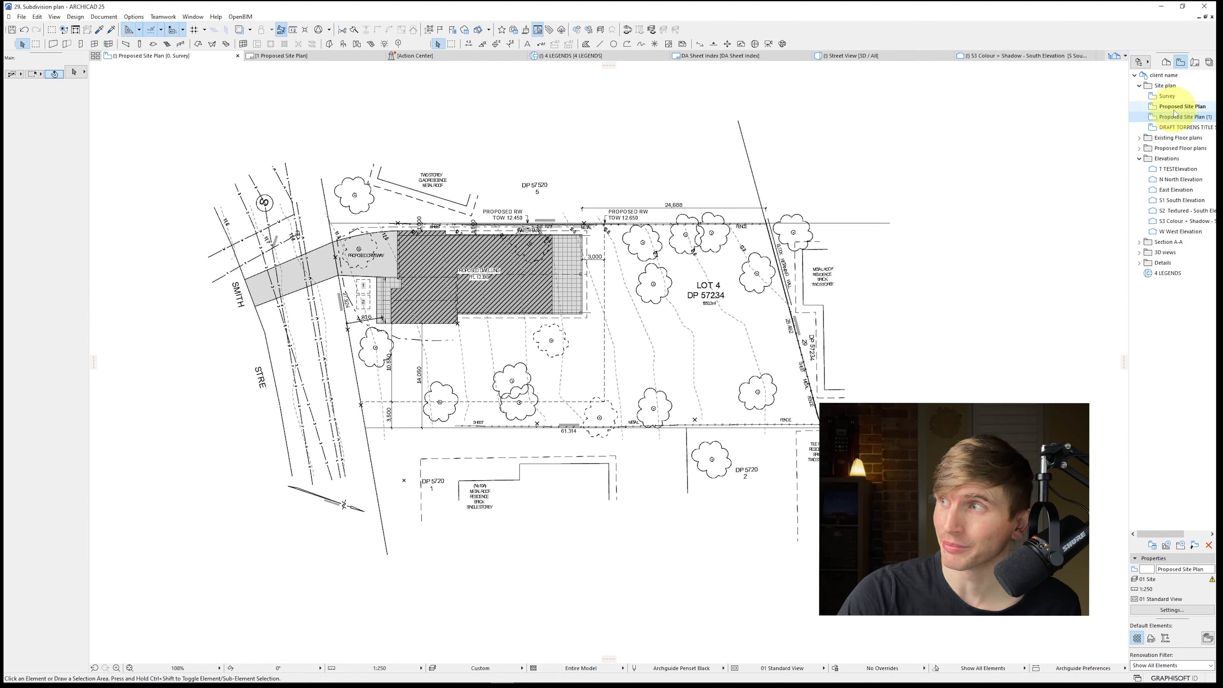
right_click(1175, 116)
left_click(1153, 149)
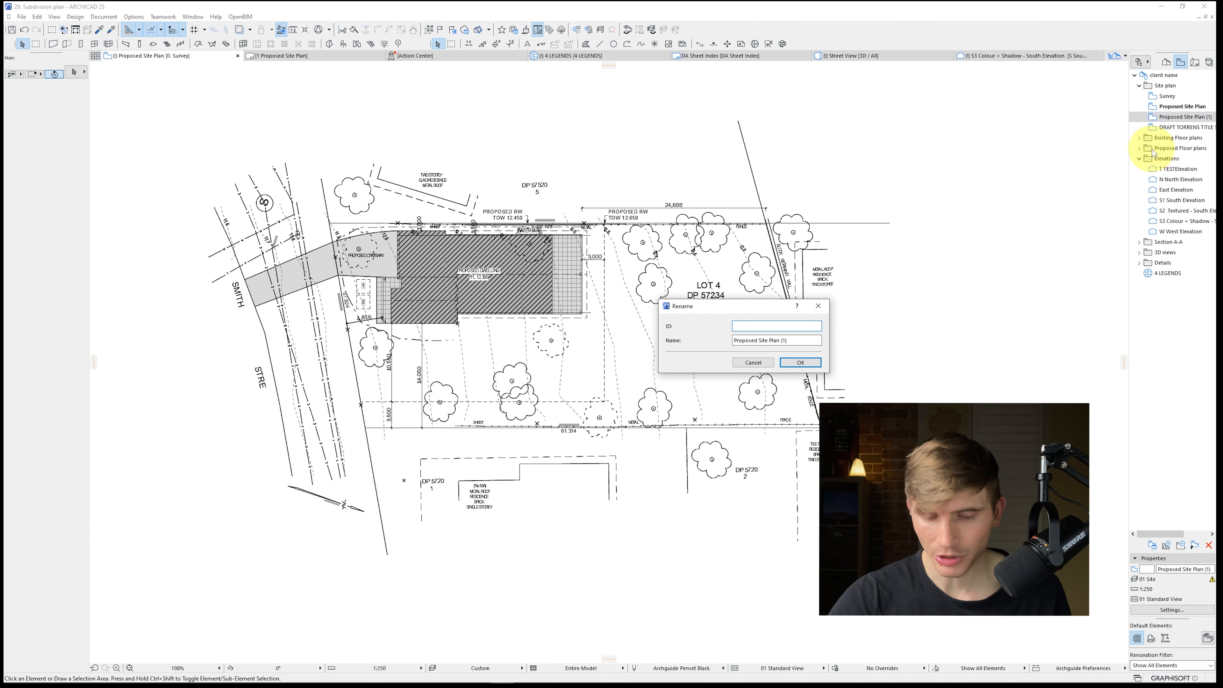
key("Tab")
type("su")
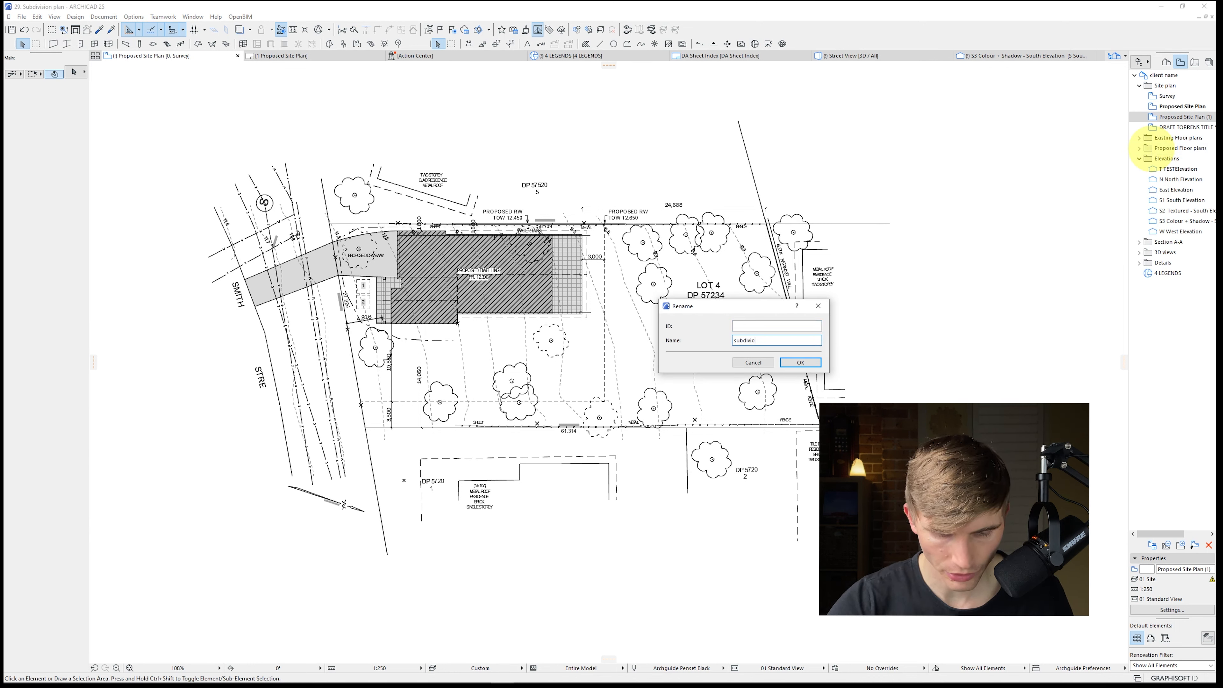
left_click(801, 362)
- Assign the "Subdivision plan test" layer combination to the "subdivions plan test" view in its view settings
right_click(1175, 117)
left_click(1116, 268)
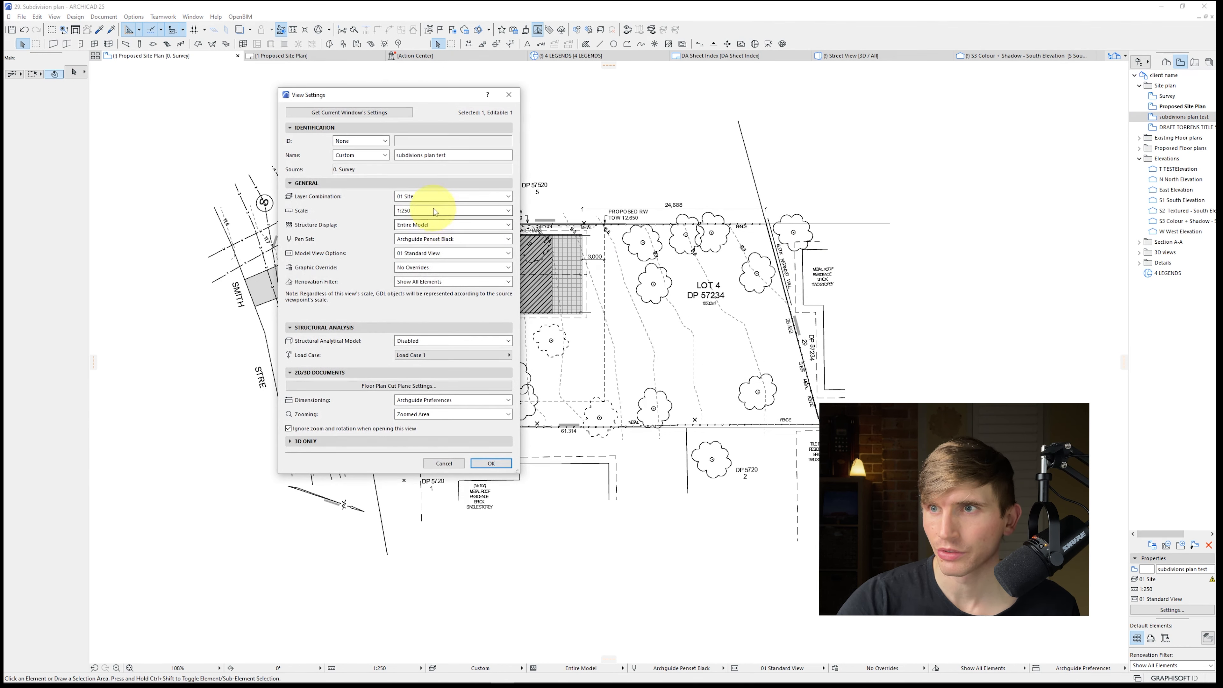
left_click(432, 197)
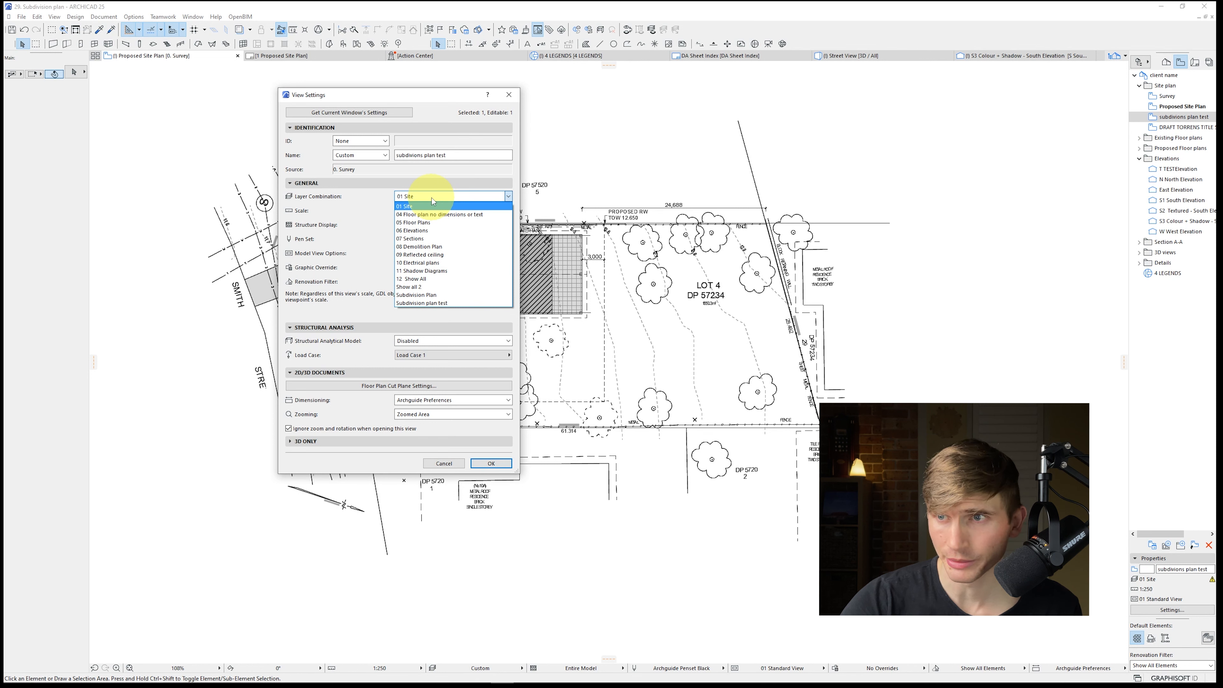
left_click(435, 304)
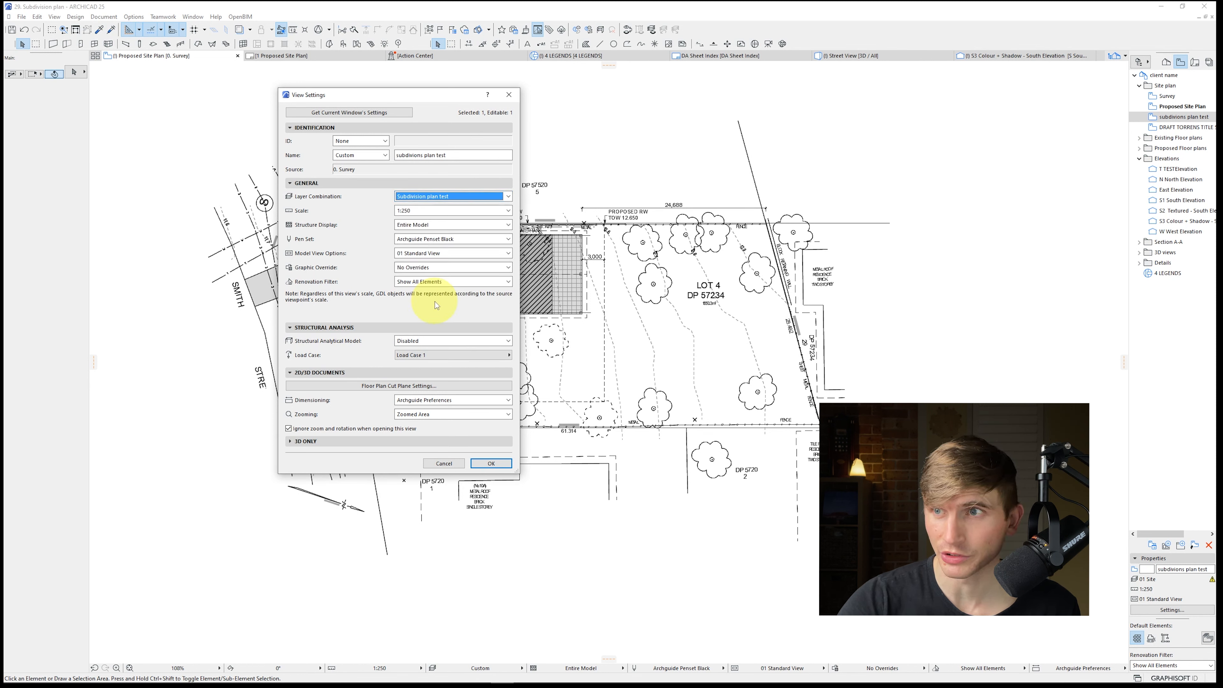
left_click(483, 465)
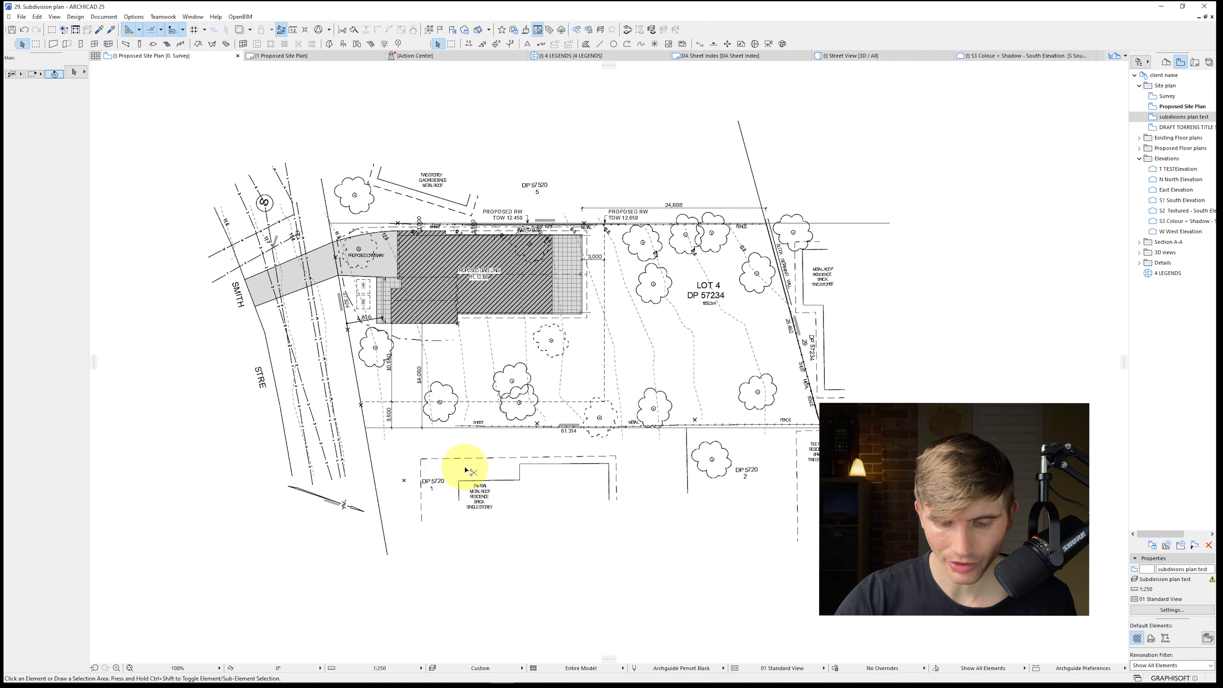
- Hide all layers in the "Subdivision plan test" layer combination and update the combination
key("ctrl+l")
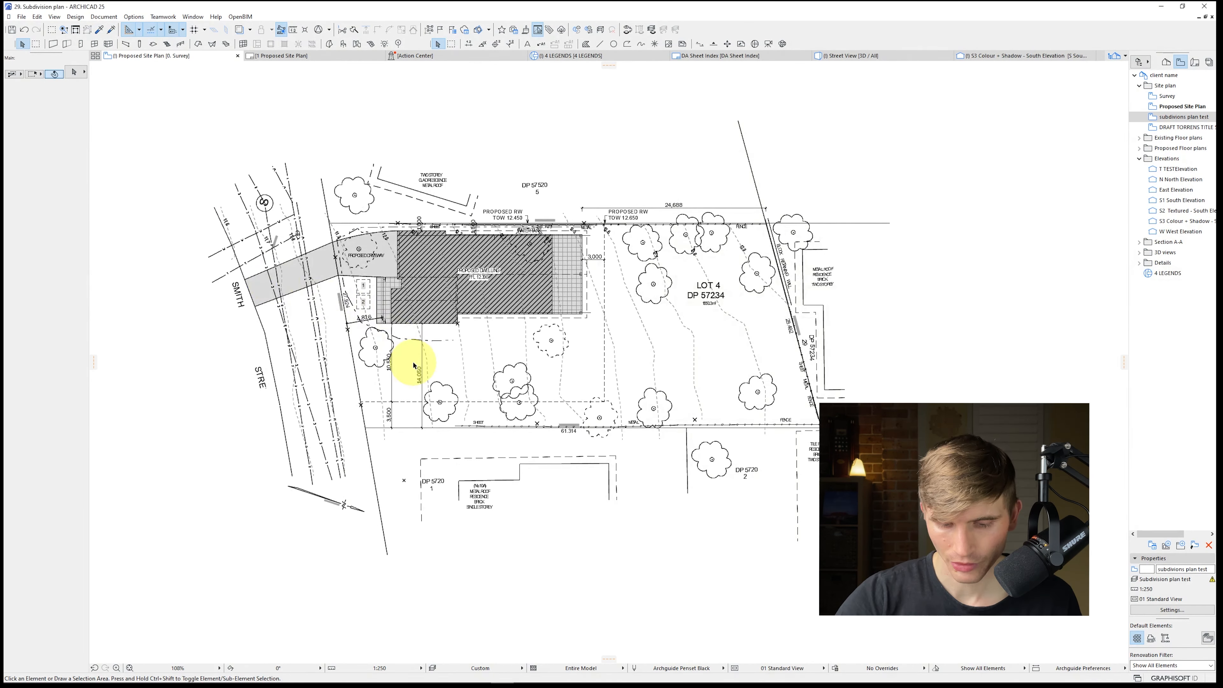
key("ctrl+l")
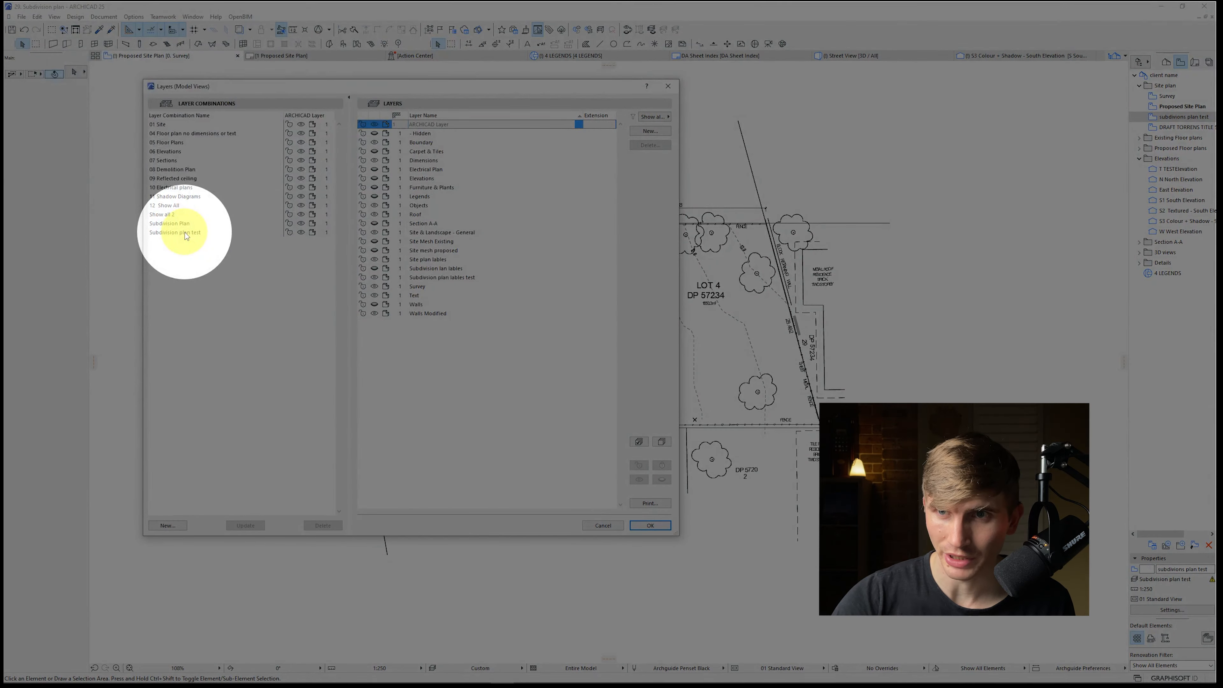
left_click(185, 233)
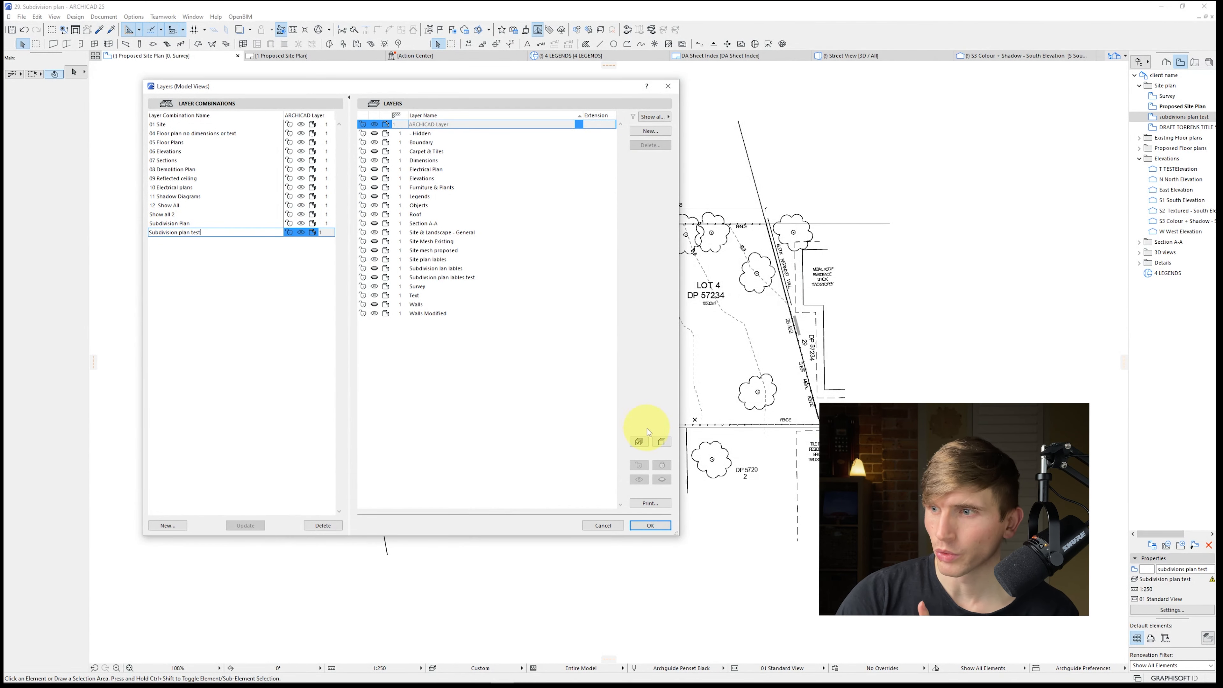
left_click(641, 441)
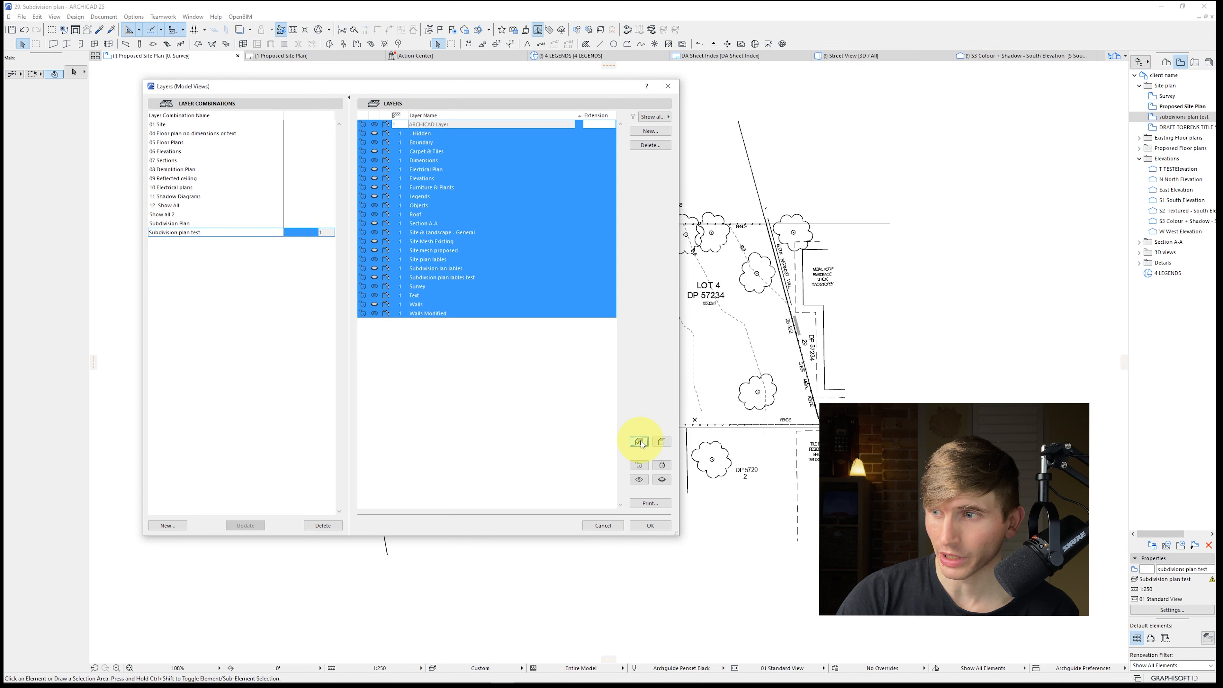
left_click(662, 480)
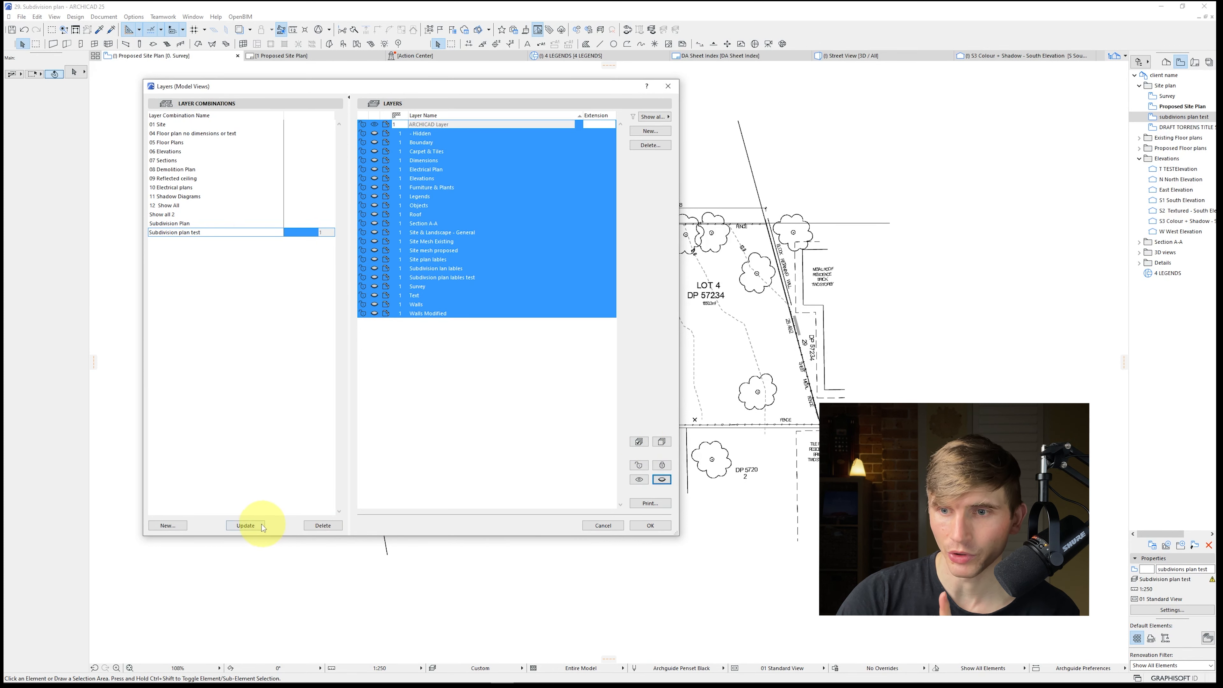
left_click(260, 527)
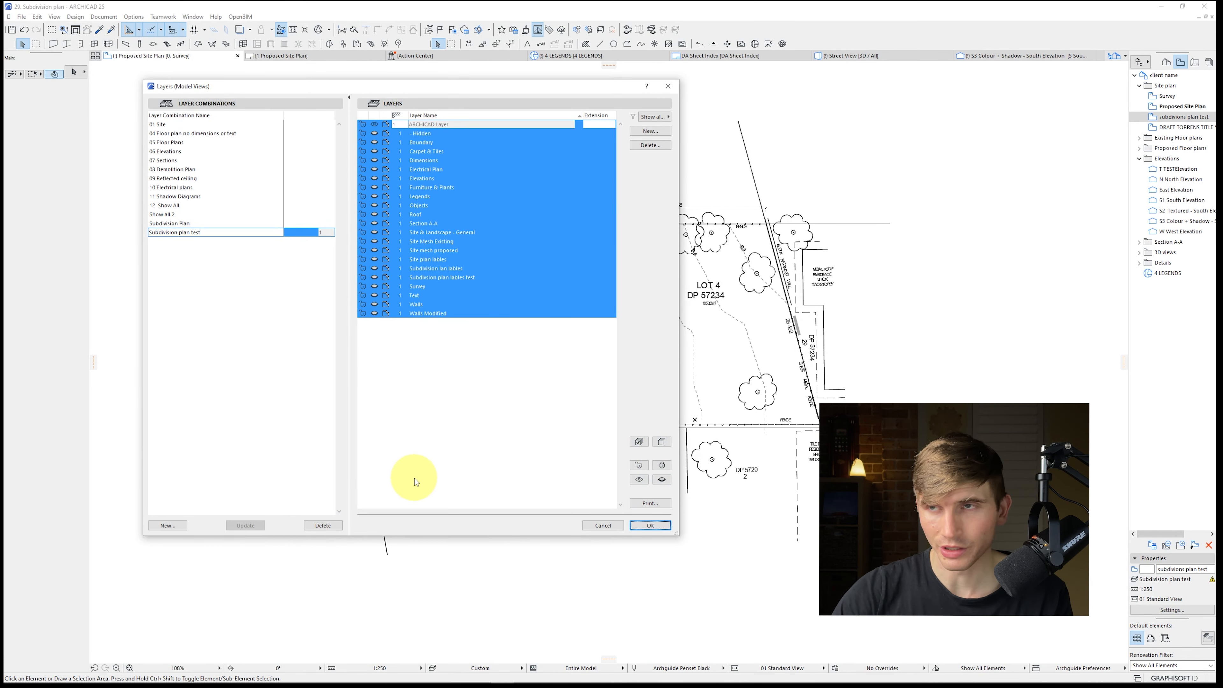
left_click(466, 376)
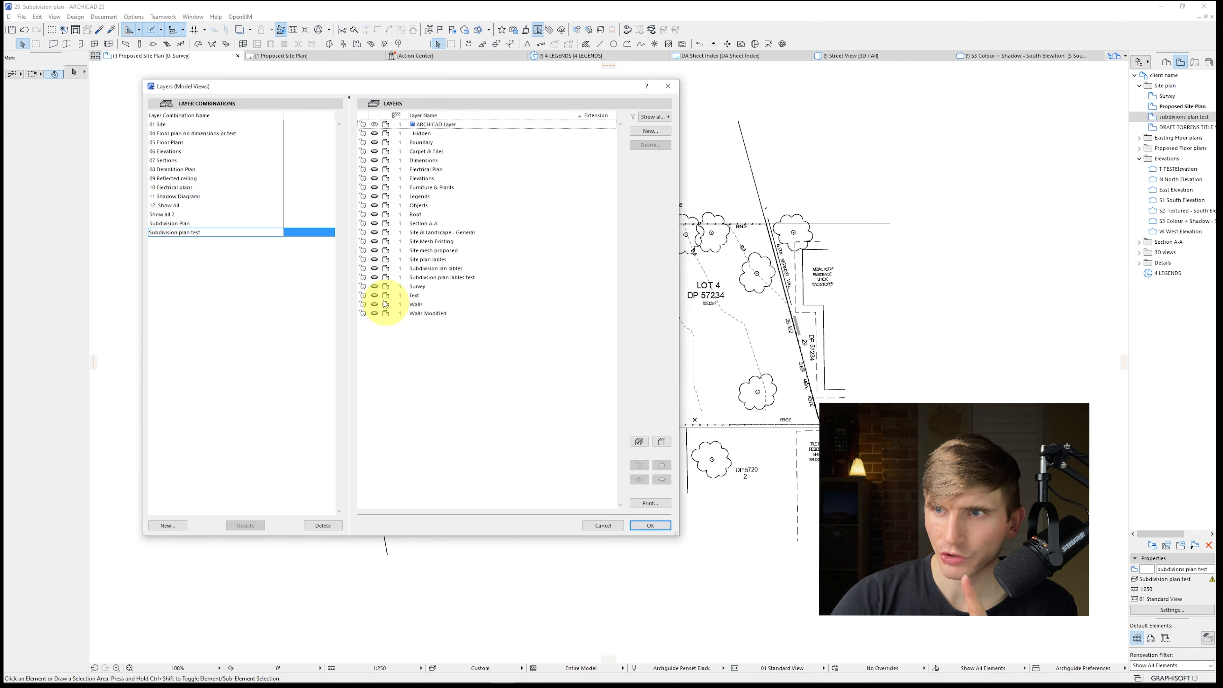
- Make the "Subdivision plan lables test" and Boundary layers visible in the "Subdivision plan test" combination and update it
left_click(377, 280)
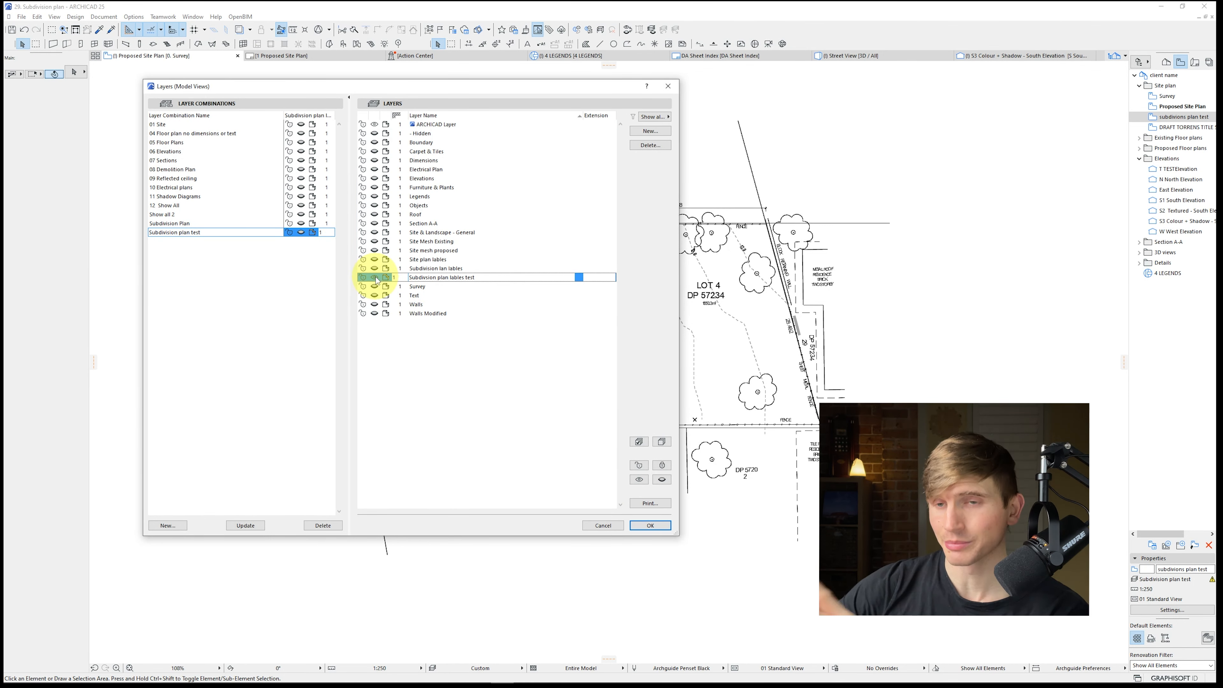
left_click(245, 524)
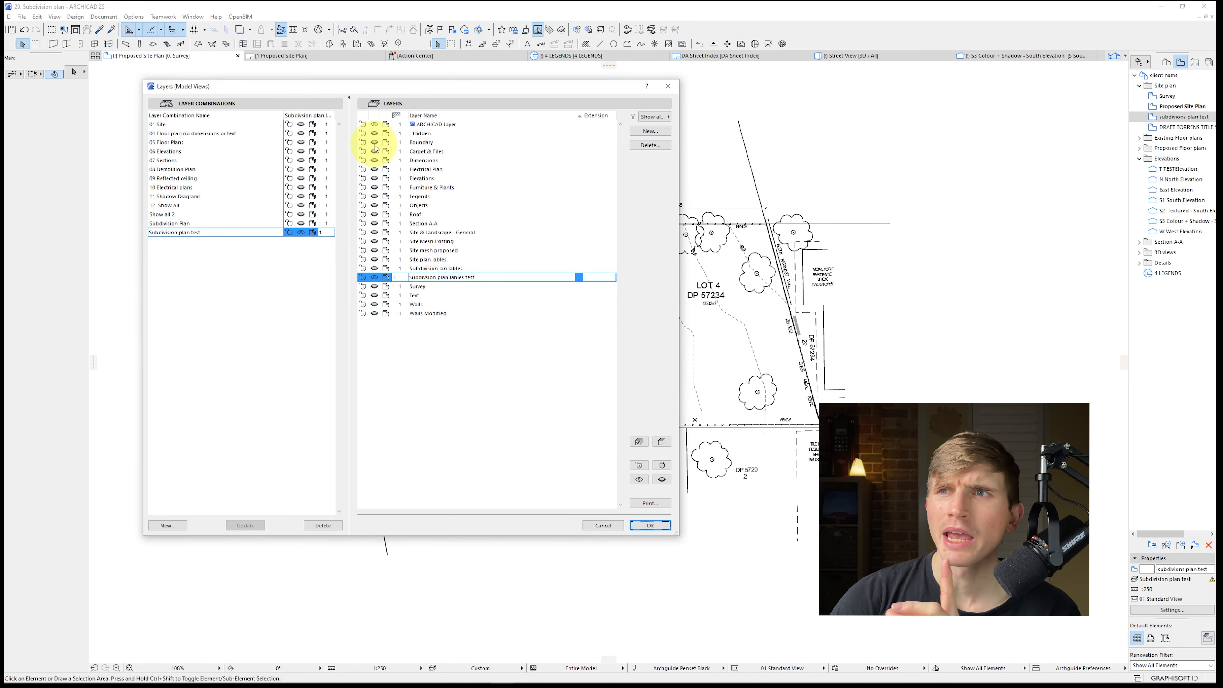
left_click(375, 144)
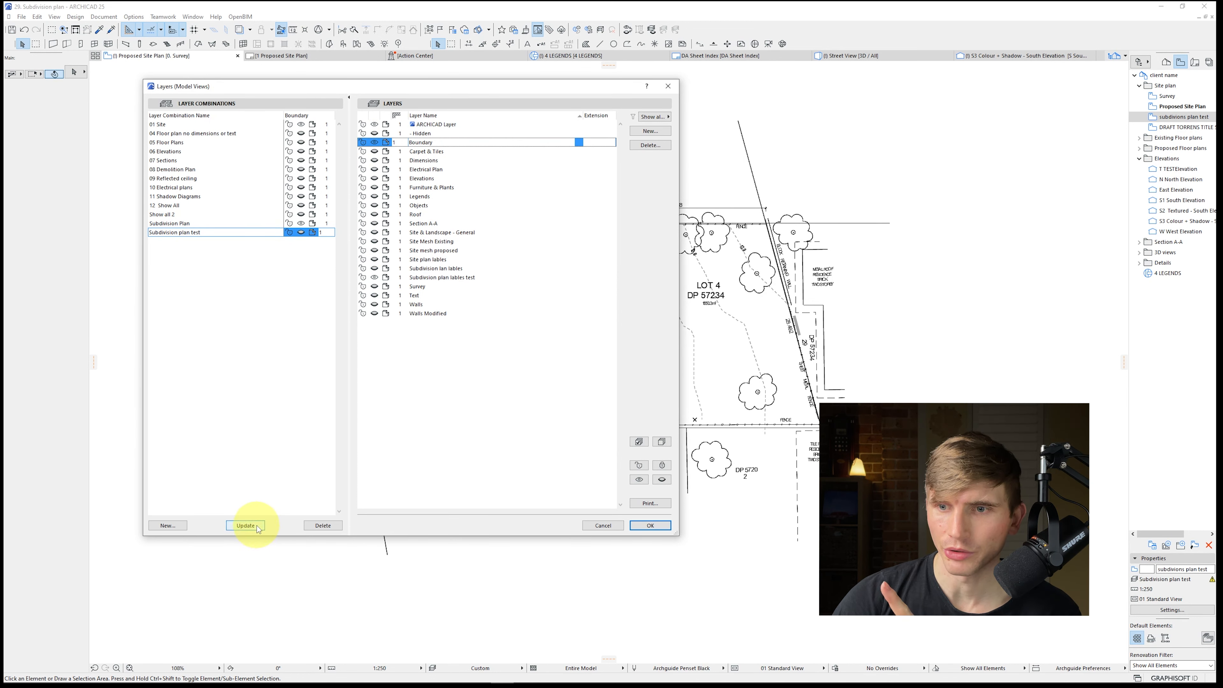
left_click(246, 526)
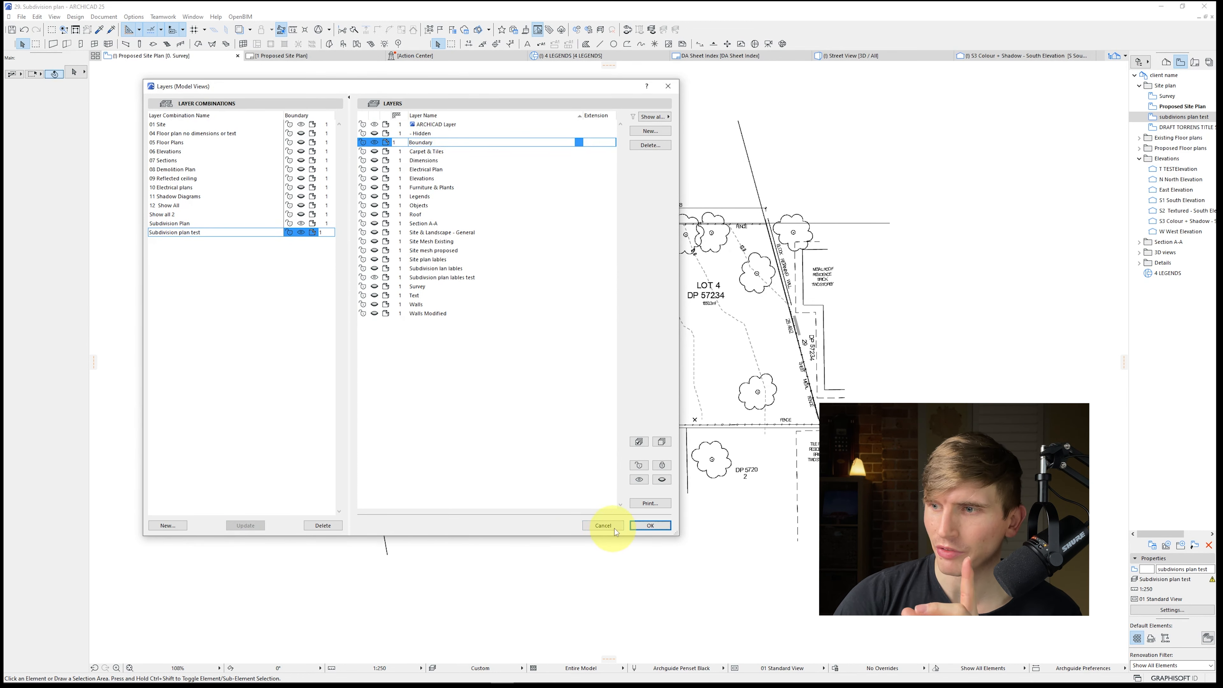
left_click(648, 525)
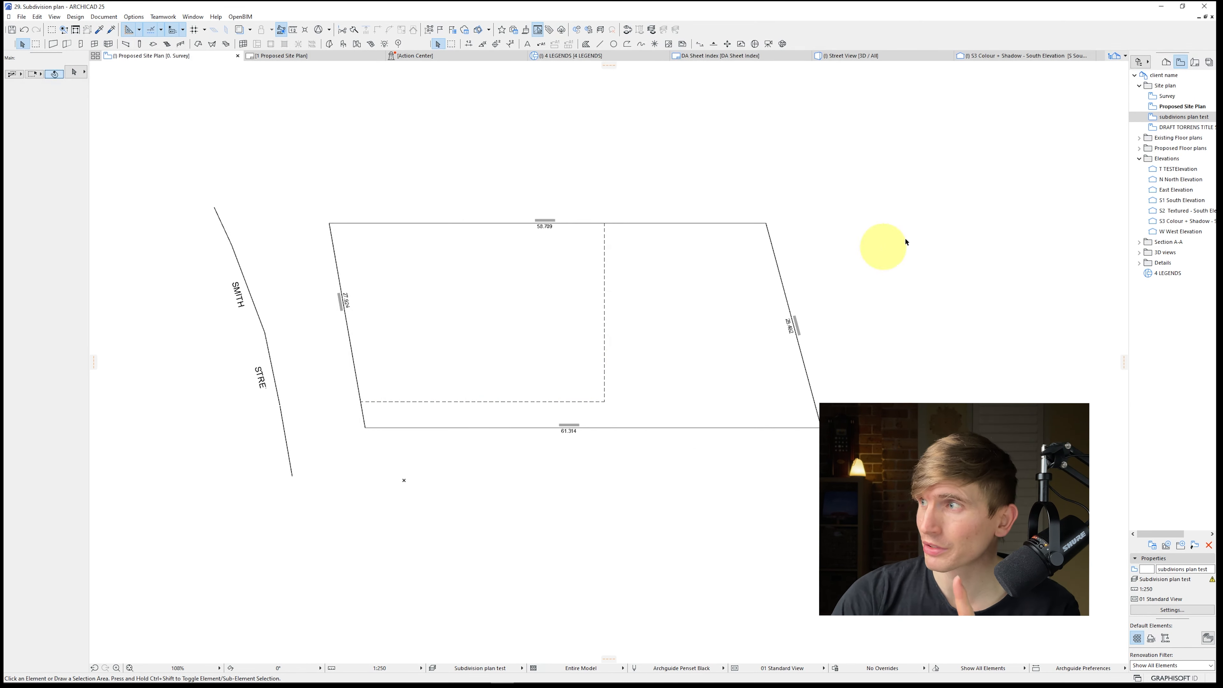
- In the Proposed Site Plan view, assign the lot boundary lines, their dimension texts, the street line and street name to the Boundary layer
double_click(1192, 107)
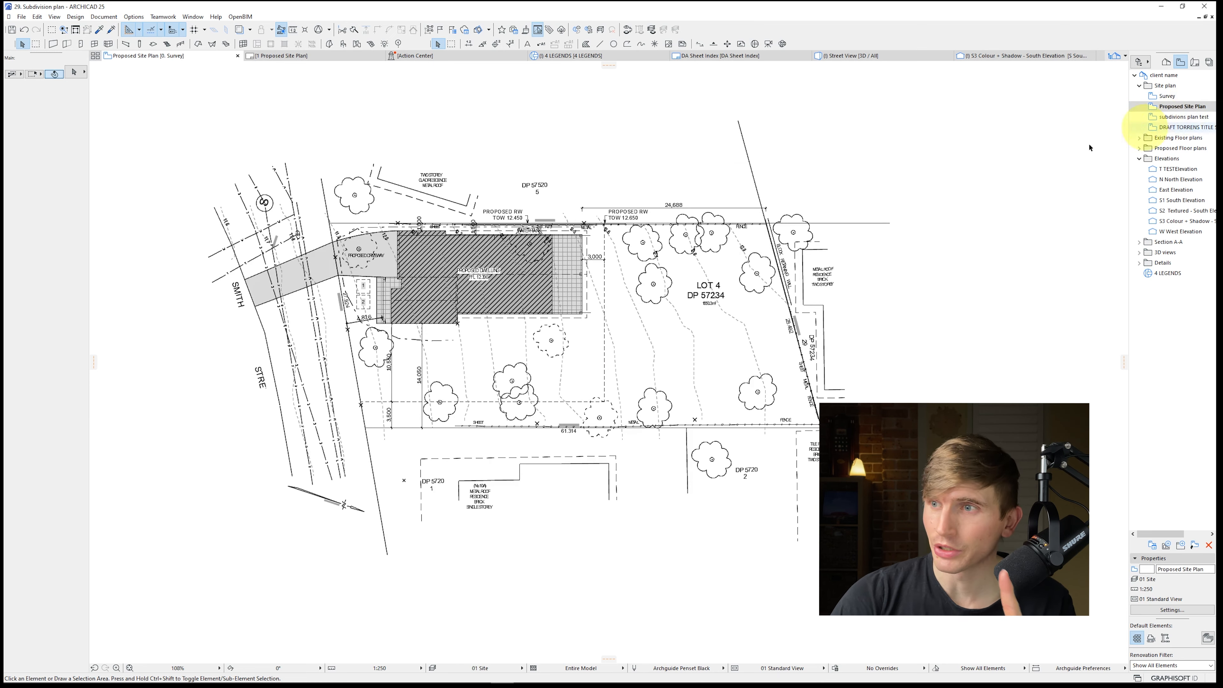
left_click(380, 389)
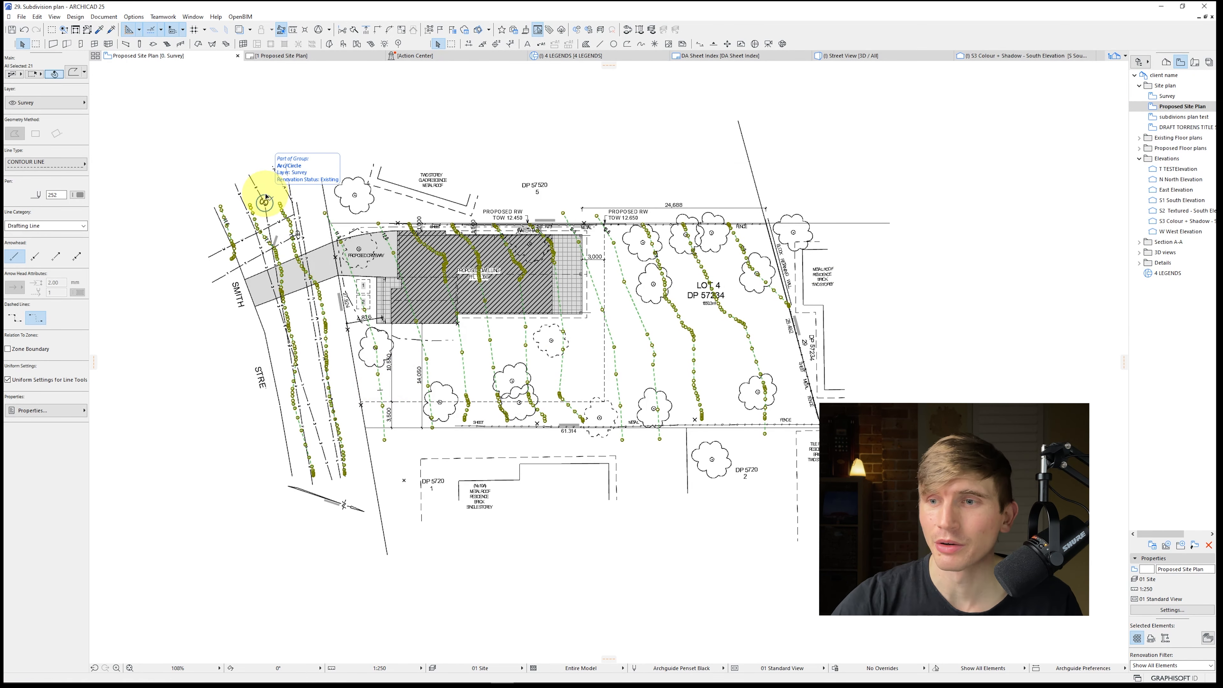
scroll(369, 429, "up", 1)
left_click(349, 383)
middle_click_drag(369, 429, 347, 405)
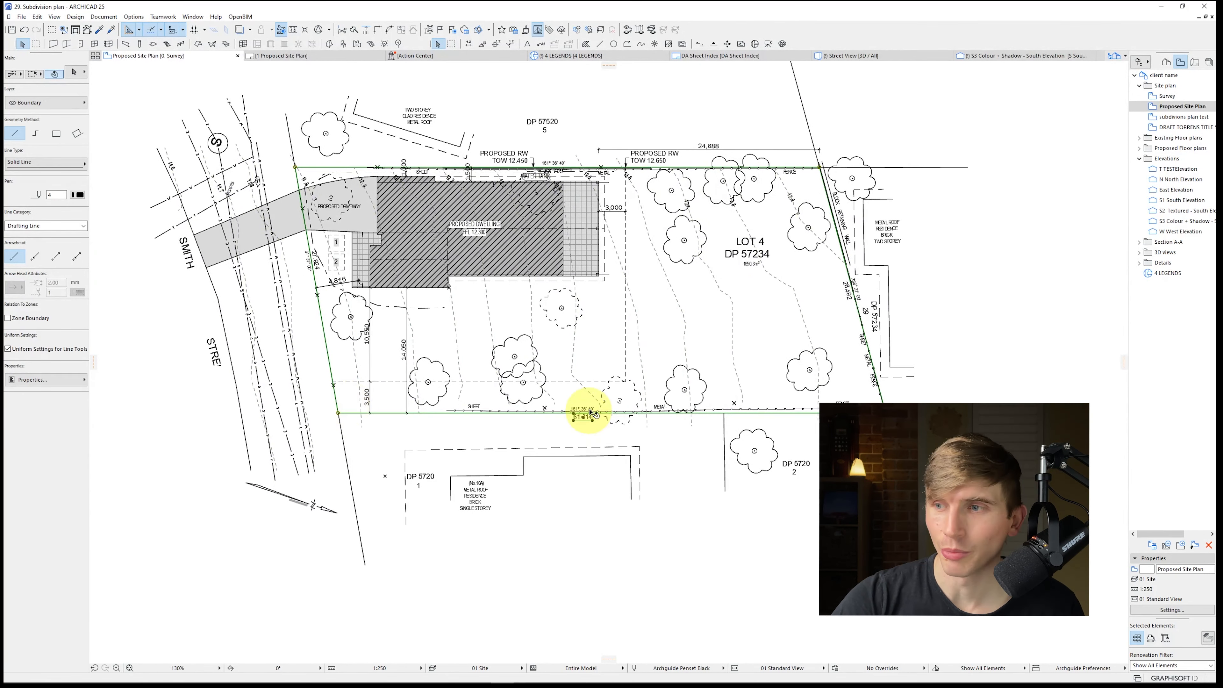
left_click(592, 413)
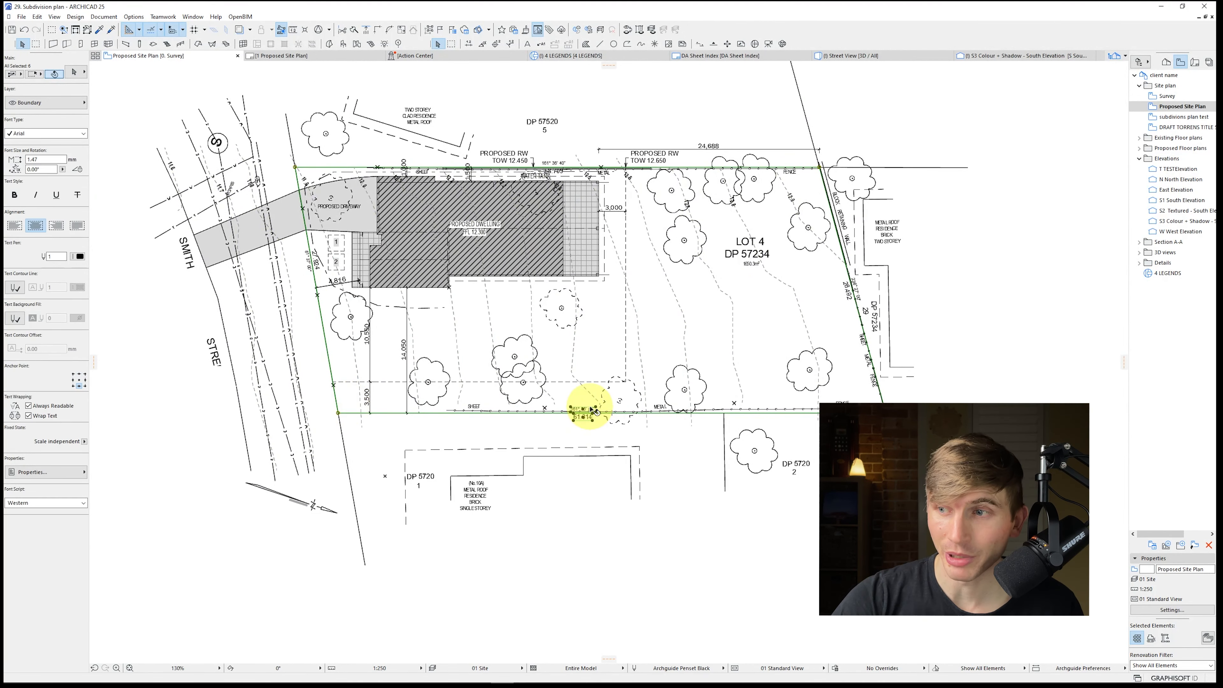
left_click(215, 357, "shift")
left_click(225, 333, "shift")
left_click(209, 271, "shift")
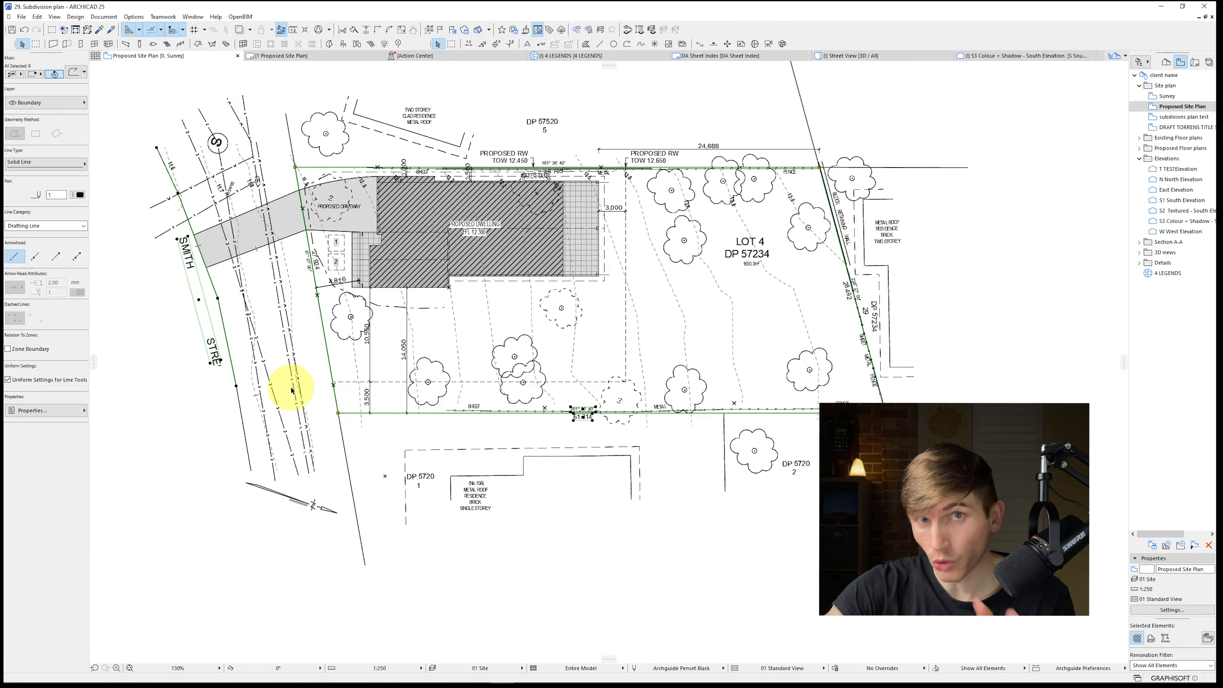
left_click(46, 102)
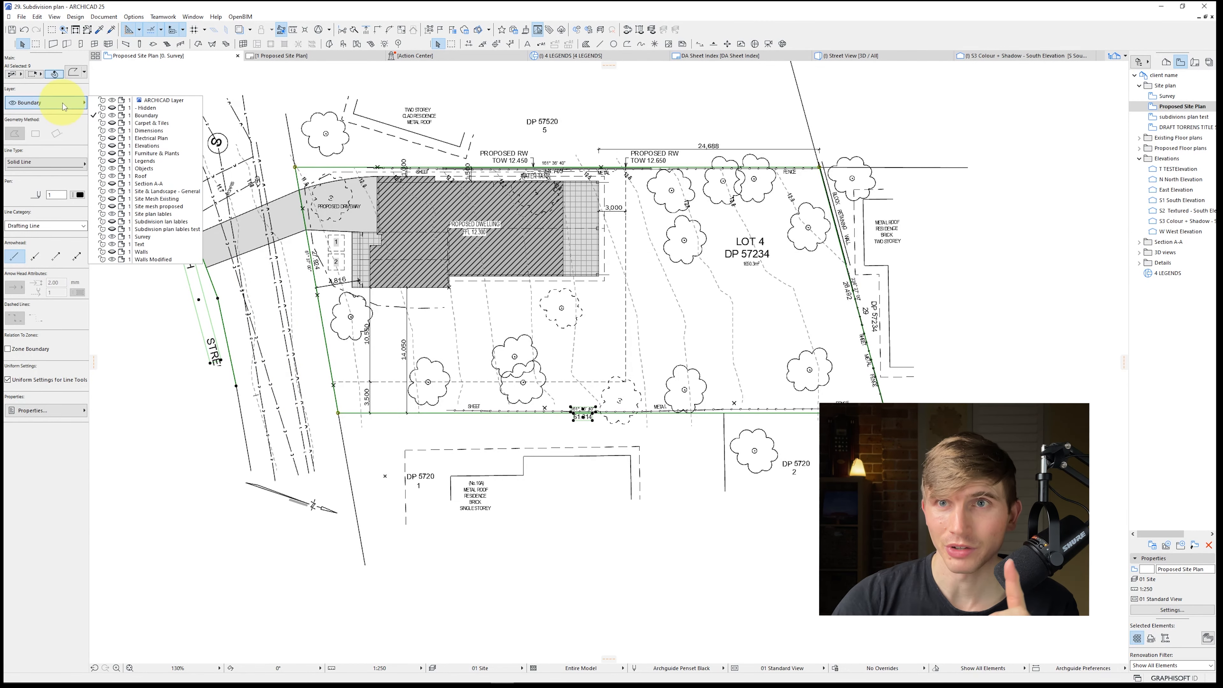
left_click(161, 114)
- Delete the dashed line inside the lot and open the "subdivions plan test" view
left_click(625, 337)
key("Delete")
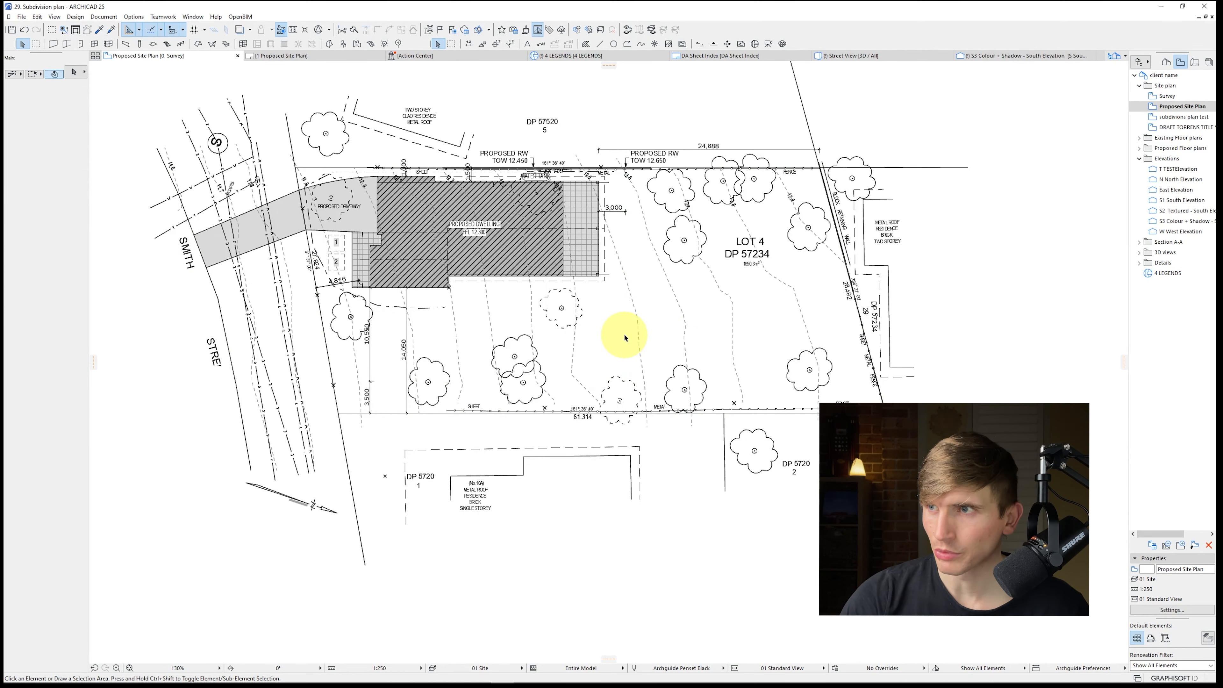
double_click(1182, 117)
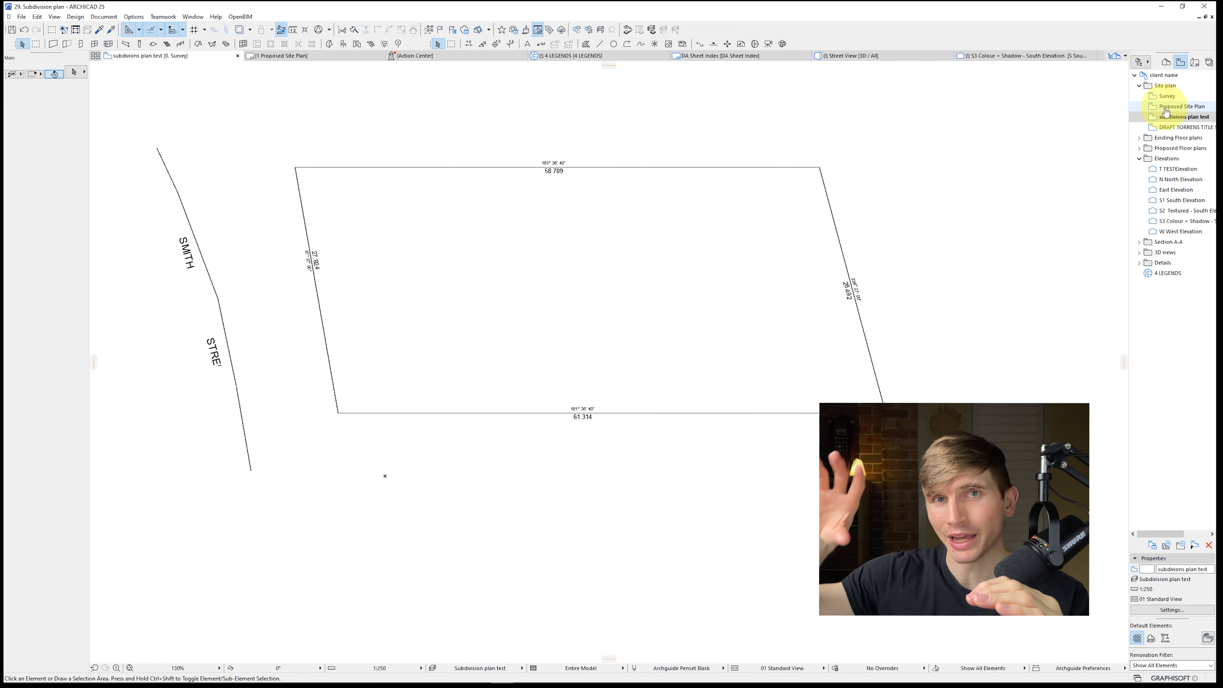
- In the Proposed Site Plan view, copy the lower lot boundary line upward to the end of the 3,500 dimension
double_click(1166, 108)
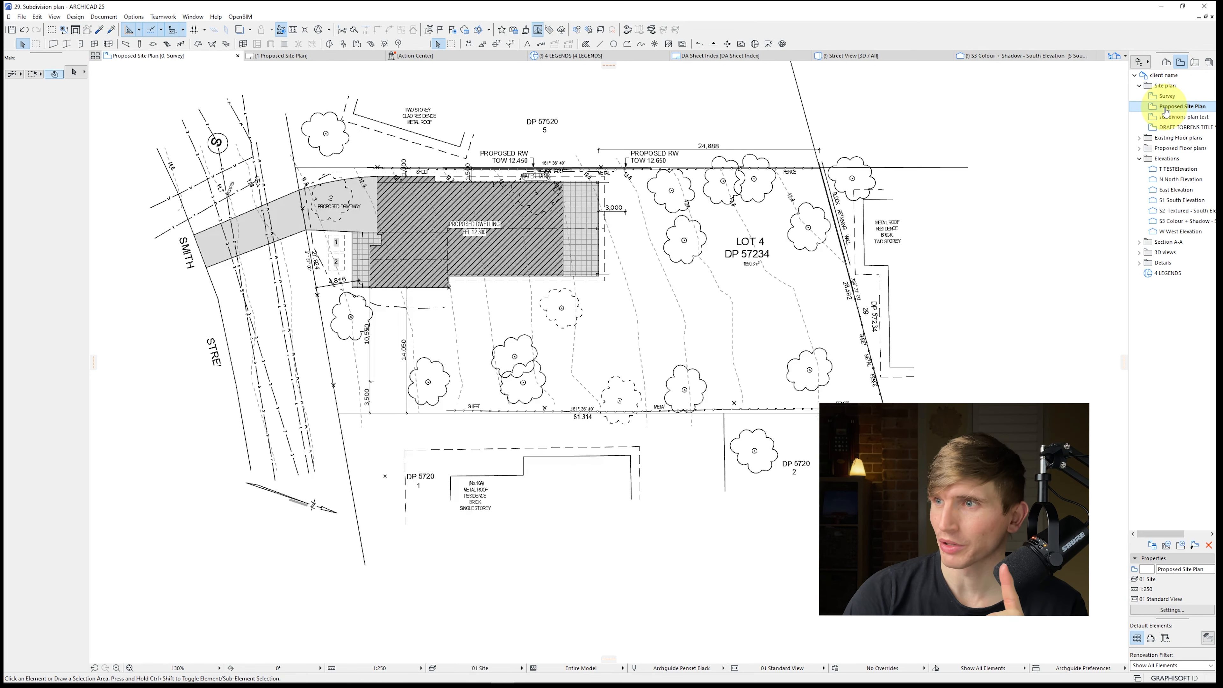
left_click(394, 413)
key("ctrl+shift+d")
left_click(394, 413)
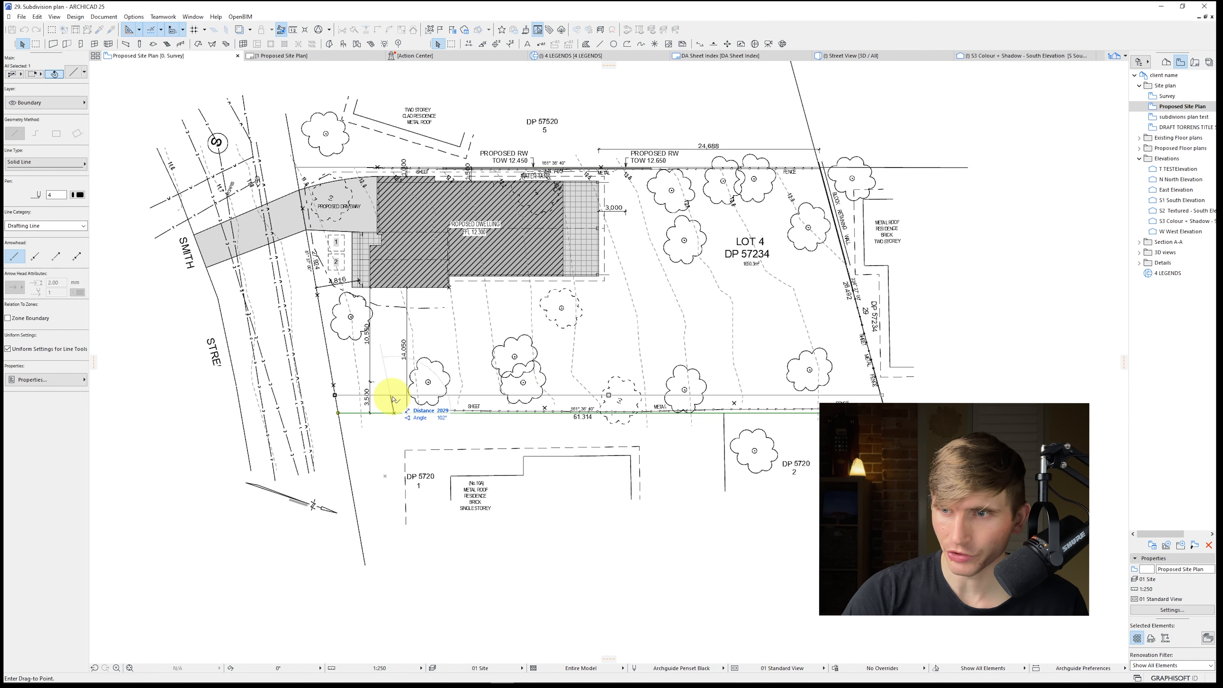
key("Tab")
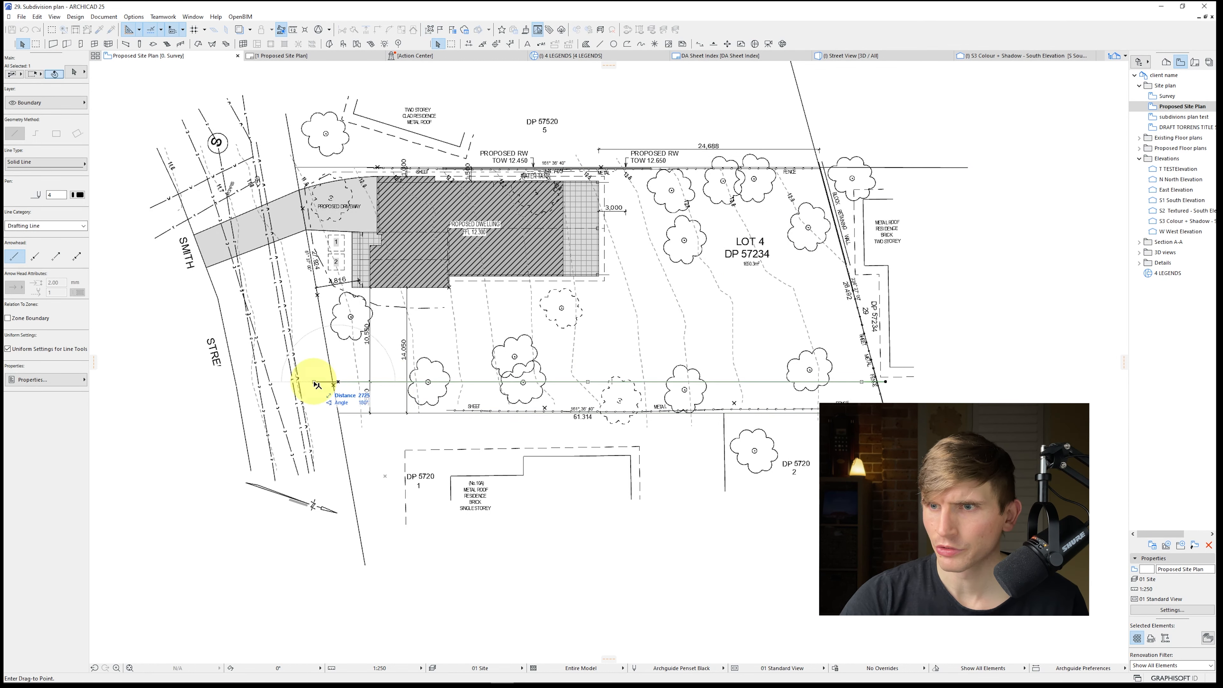
left_click(333, 383)
key("Escape")
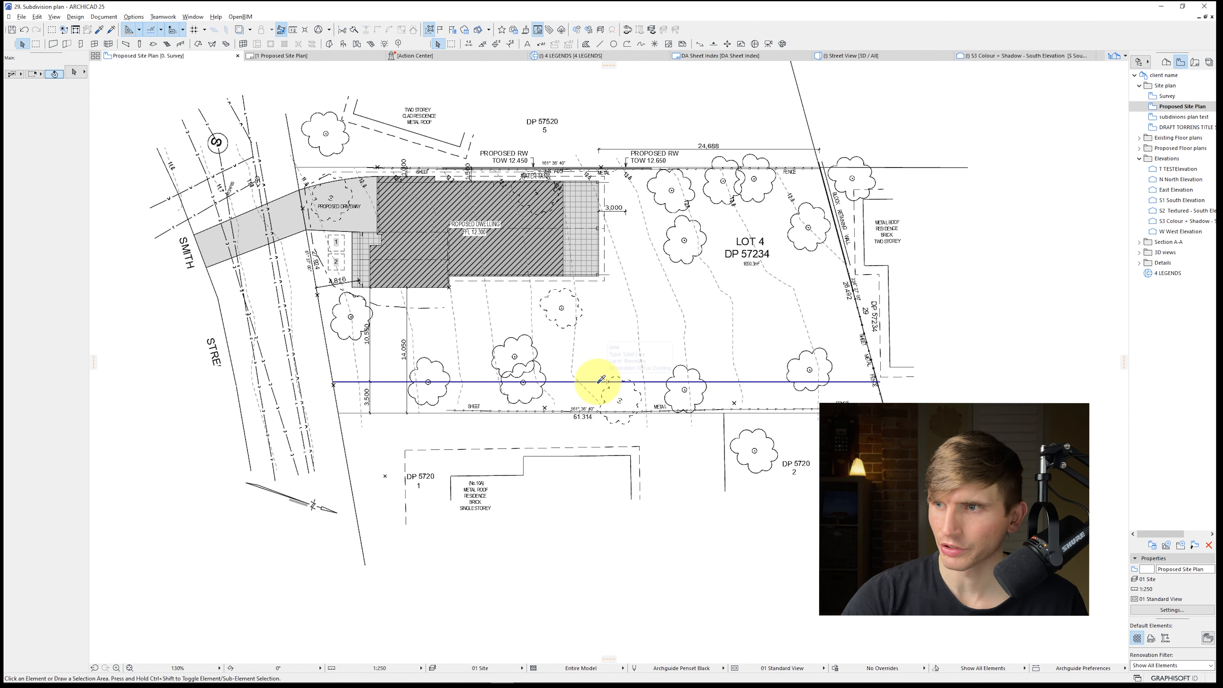
- Draw a vertical line with the boundary line's settings from the lower lot boundary to beyond the upper one, behind the dwelling
left_click(599, 382, "alt")
left_click(621, 413)
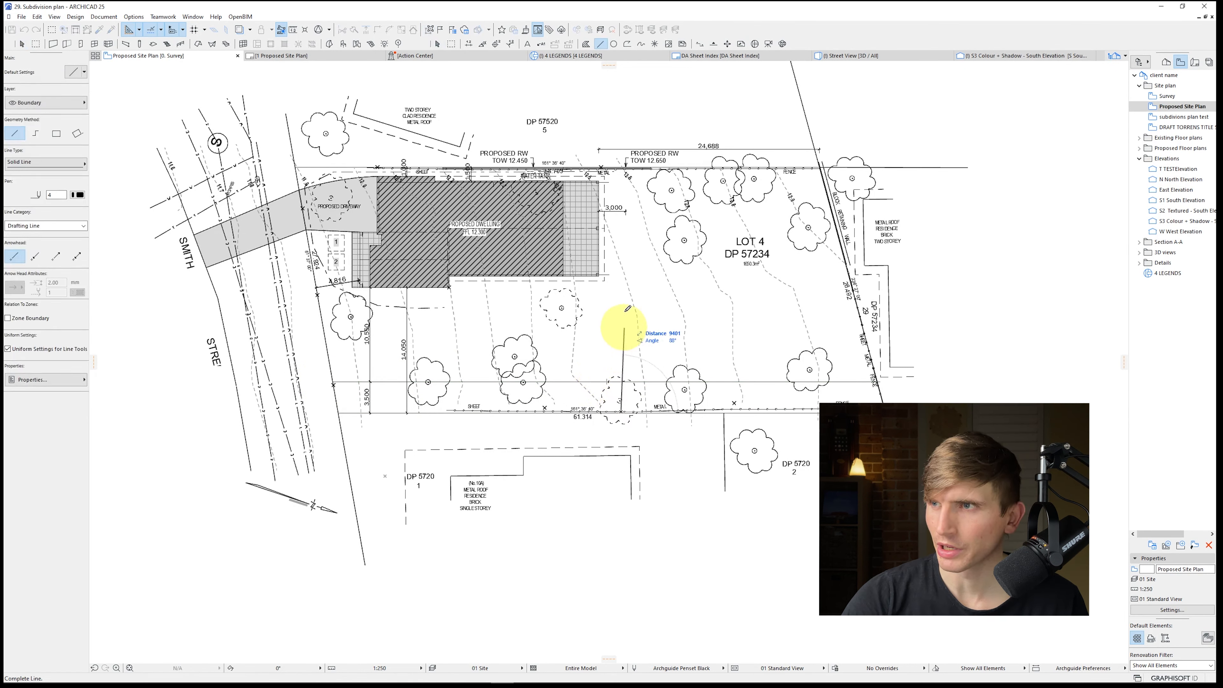
left_click(623, 140)
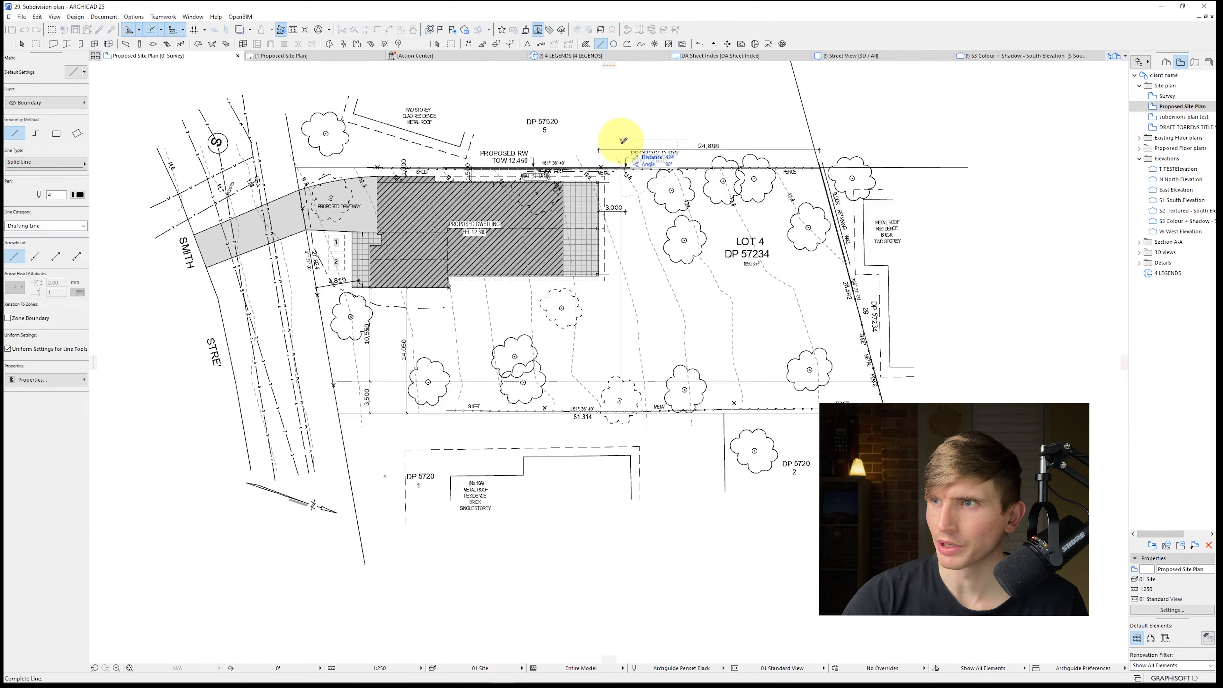
key("Escape")
- Move the vertical line so that it sits 3,000 from the rear edge of the proposed dwelling
left_click(621, 184)
key("ctrl+d")
left_click(621, 184)
scroll(601, 186, "up", 4)
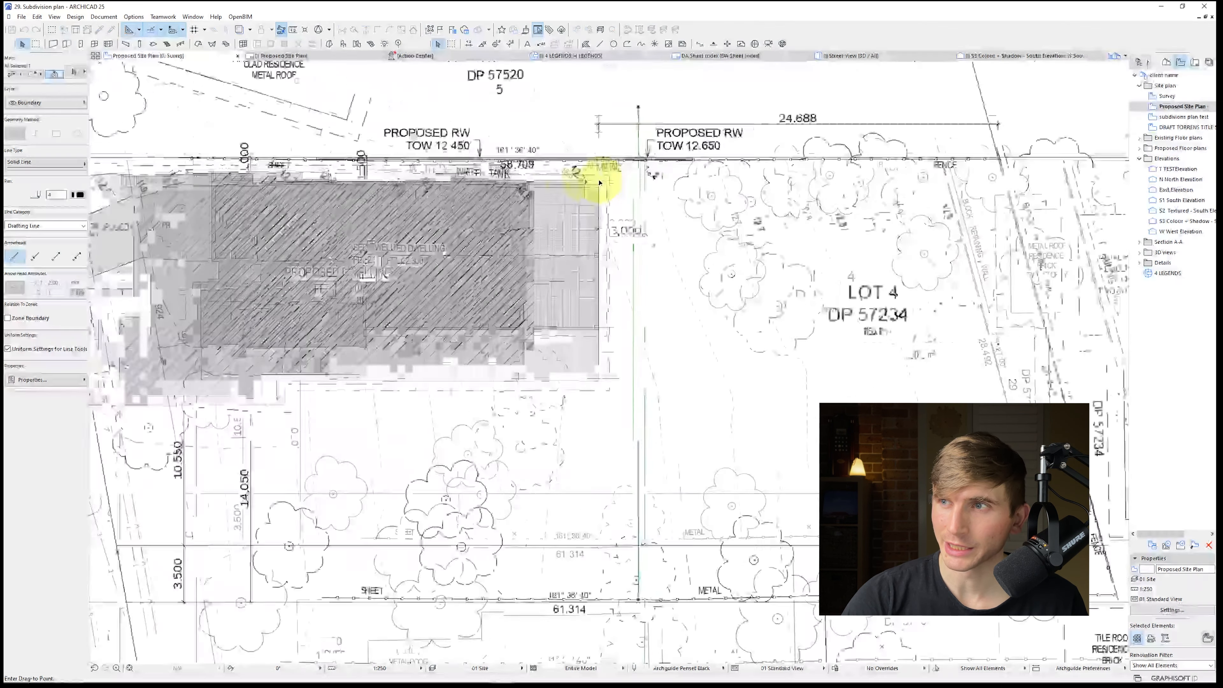
key("Tab")
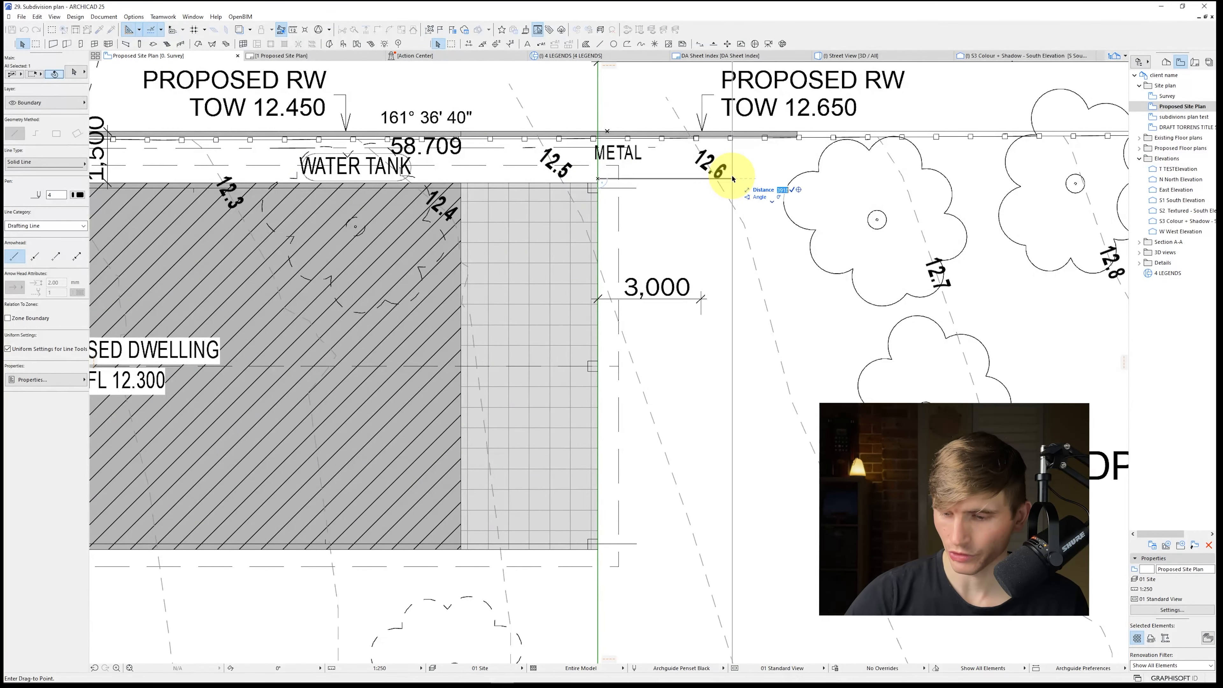
type("3,000")
key("Return")
scroll(708, 174, "down", 5)
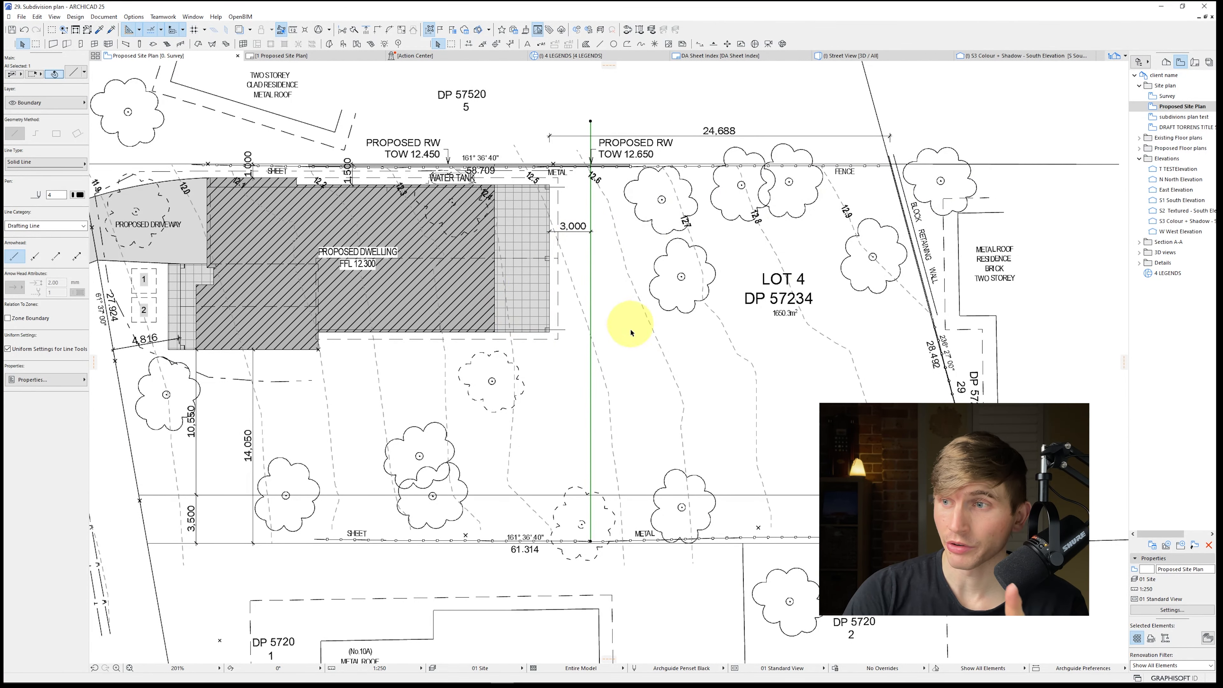
- Open the "subdivions plan test" view and trim the two new subdivision lines back to their shared corner
left_click(1167, 118)
double_click(1167, 118)
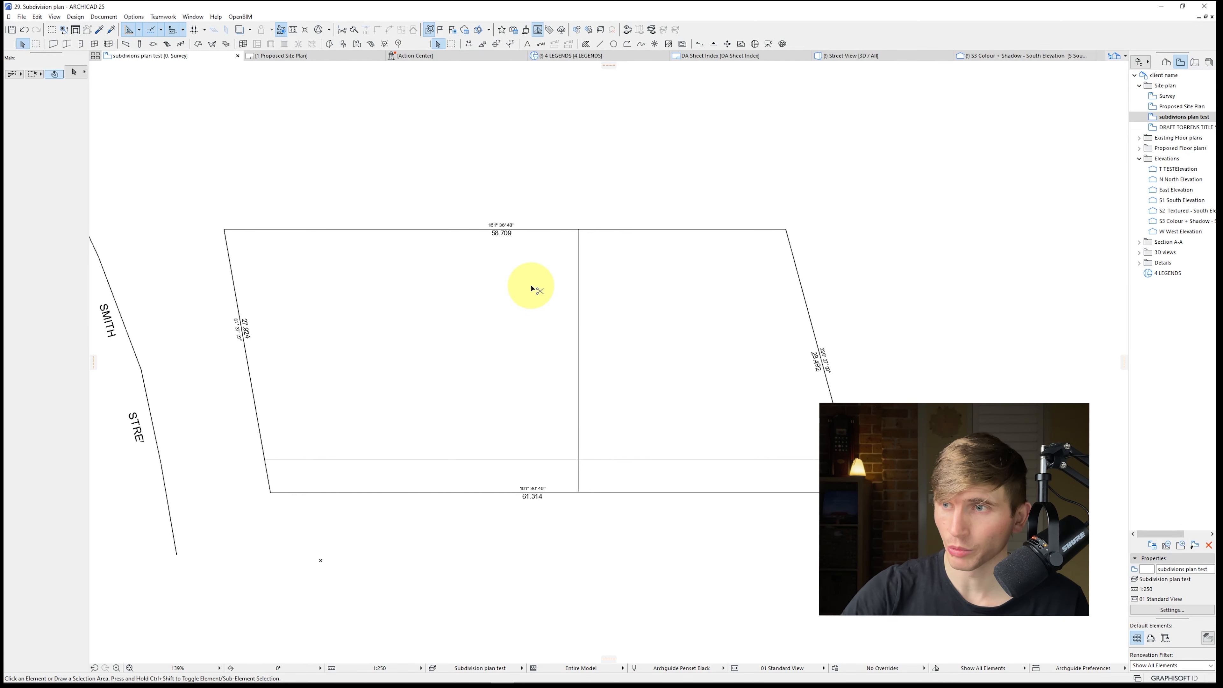
left_click(588, 461, "ctrl")
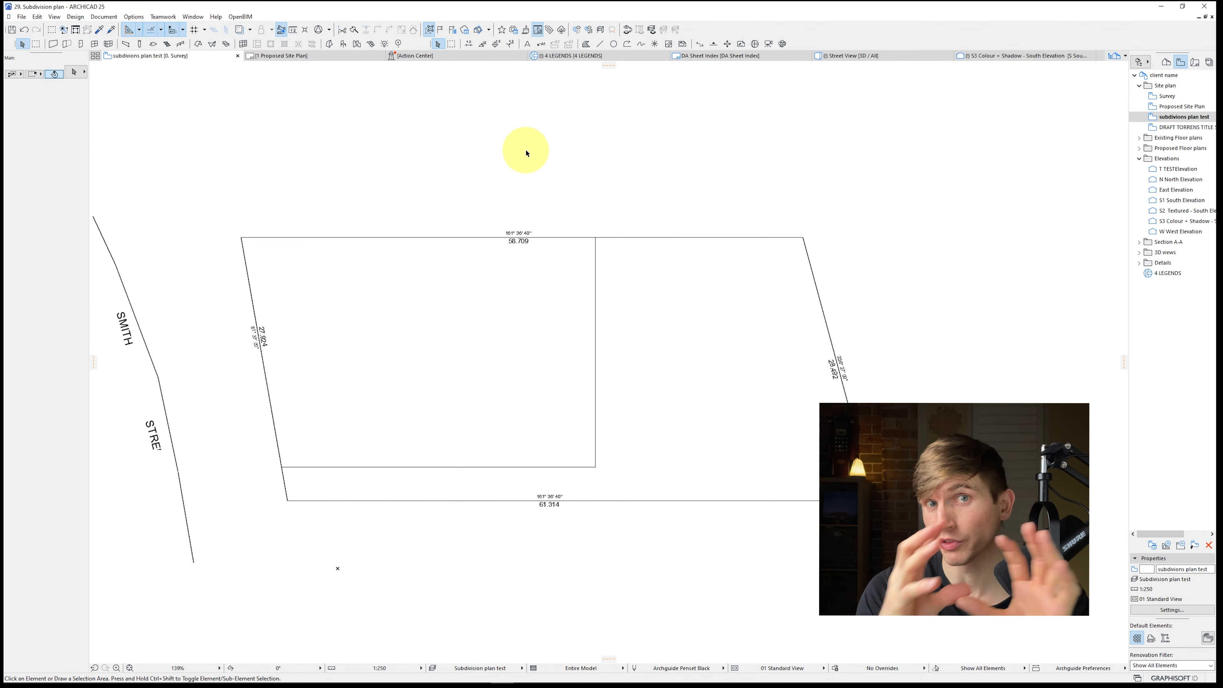
- Set up the Fill tool as a Drafting Fill with Solid Fill and pen 255
left_click(586, 44)
left_click(68, 169)
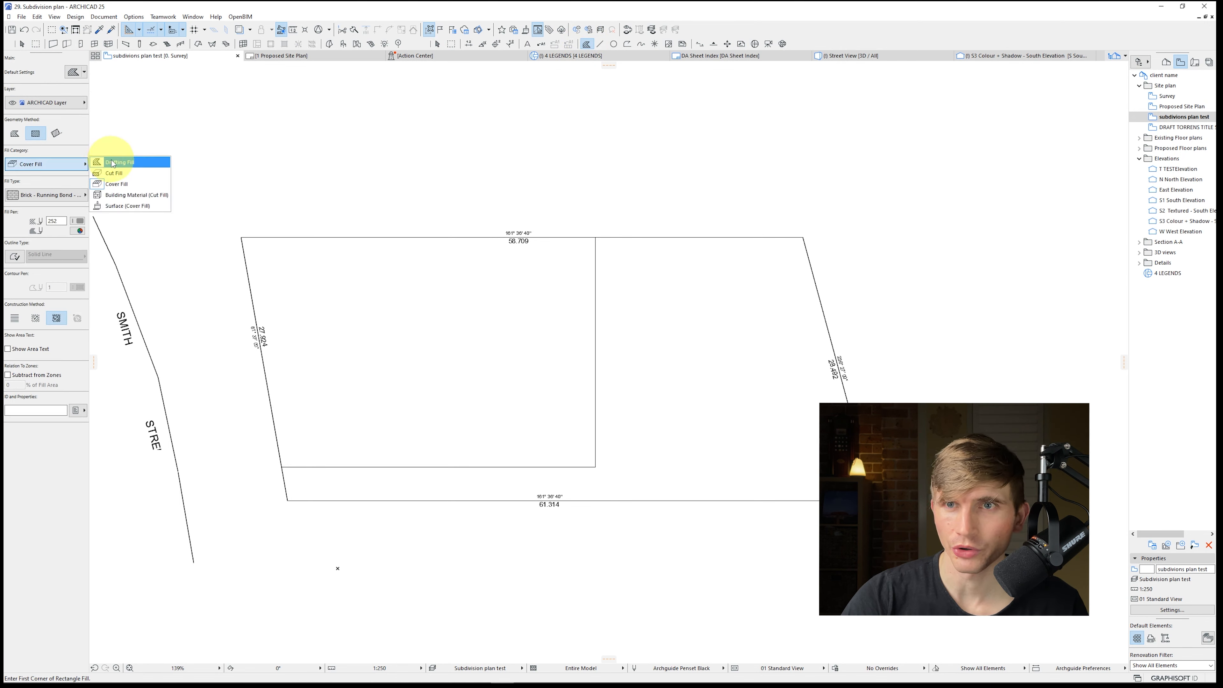
left_click(96, 162)
left_click(82, 194)
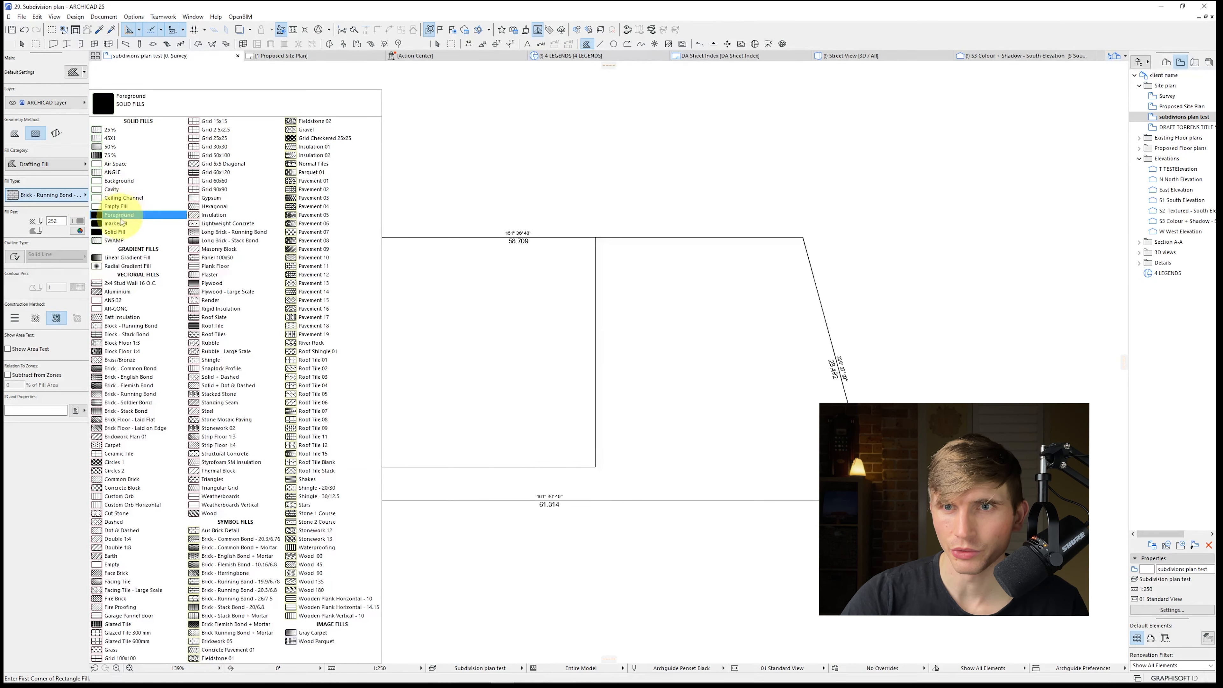
left_click(115, 232)
left_click(77, 221)
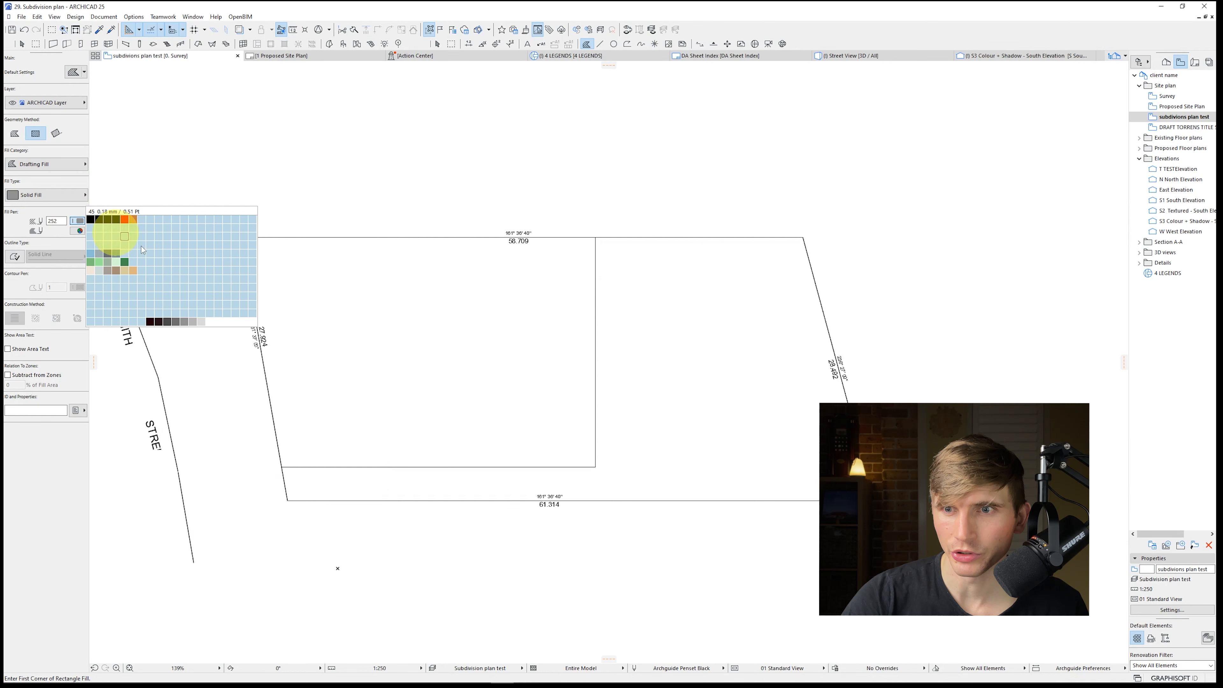
left_click(210, 321)
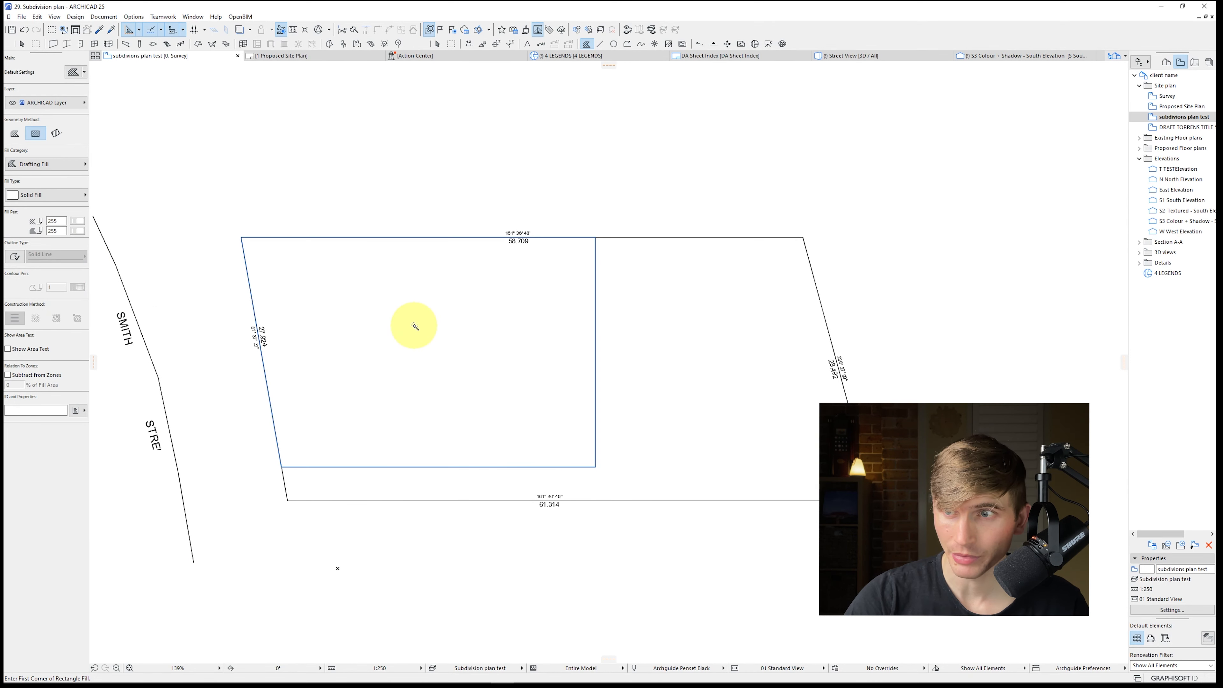
- Fill both new lots to their boundaries and show the area text of both fills
left_click(708, 357)
key("w")
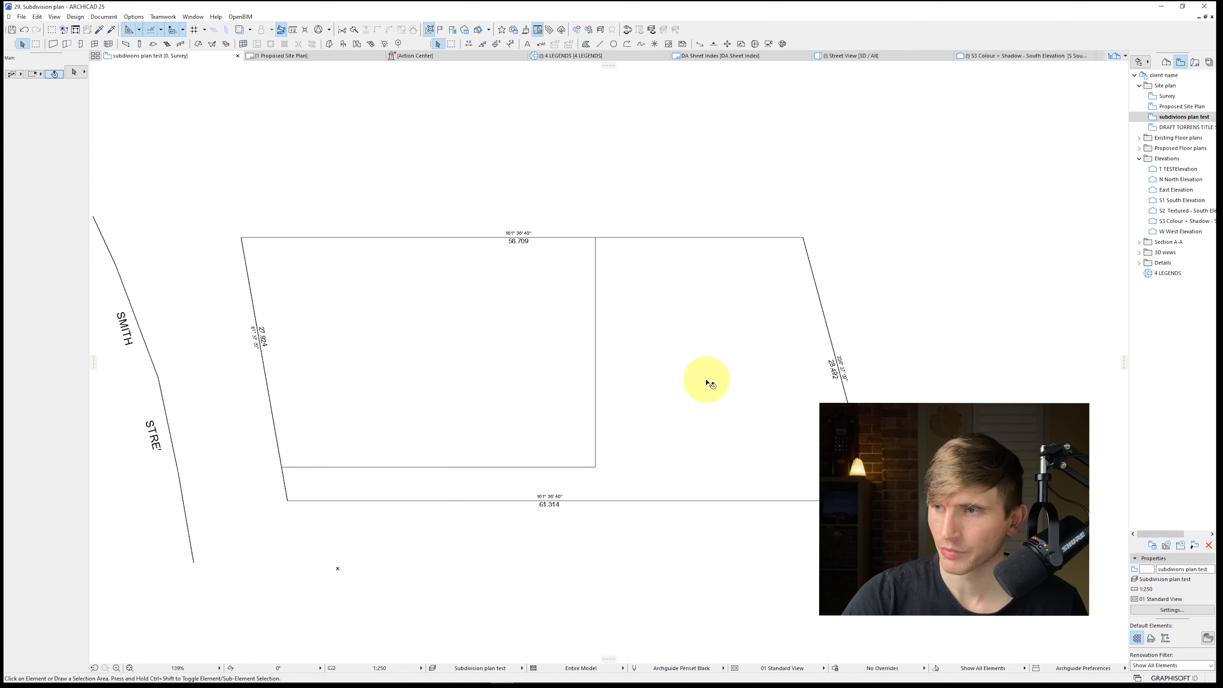
left_click(708, 383)
left_click(462, 359, "shift")
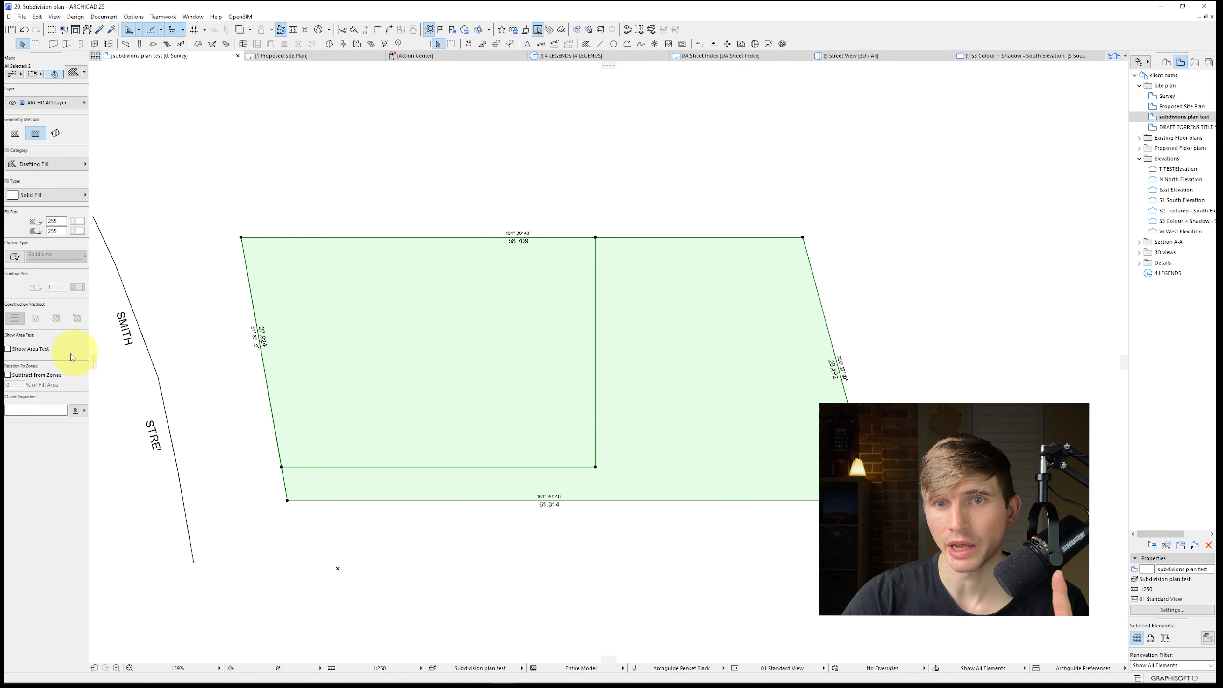
left_click(8, 349)
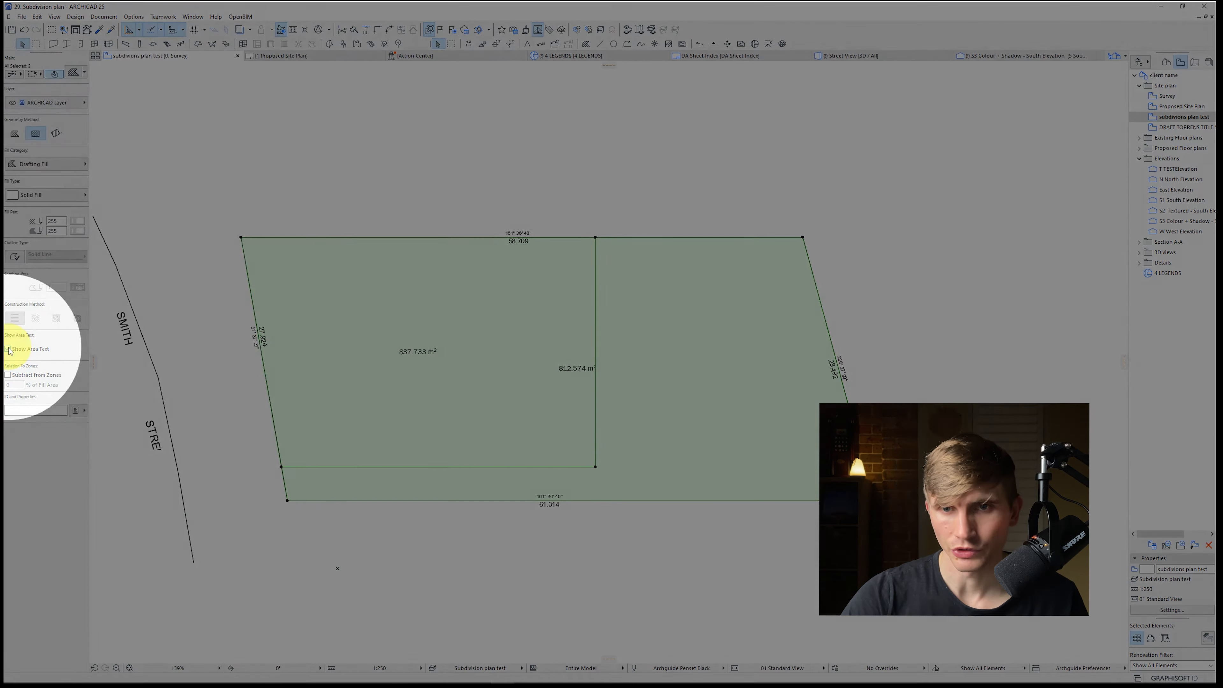
key("Escape")
- Move the rear lot's area text away from the dividing line to the middle of the lot
left_click(451, 404)
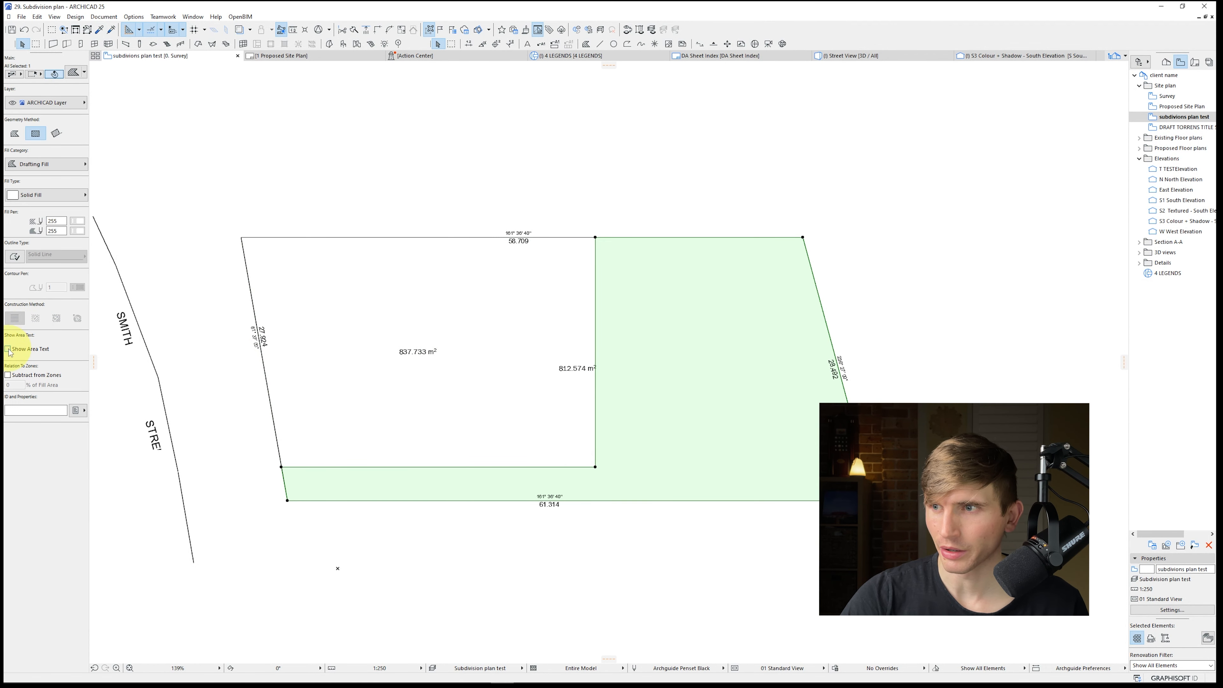
key("Escape")
left_click_drag(559, 372, 716, 388)
left_click(917, 235)
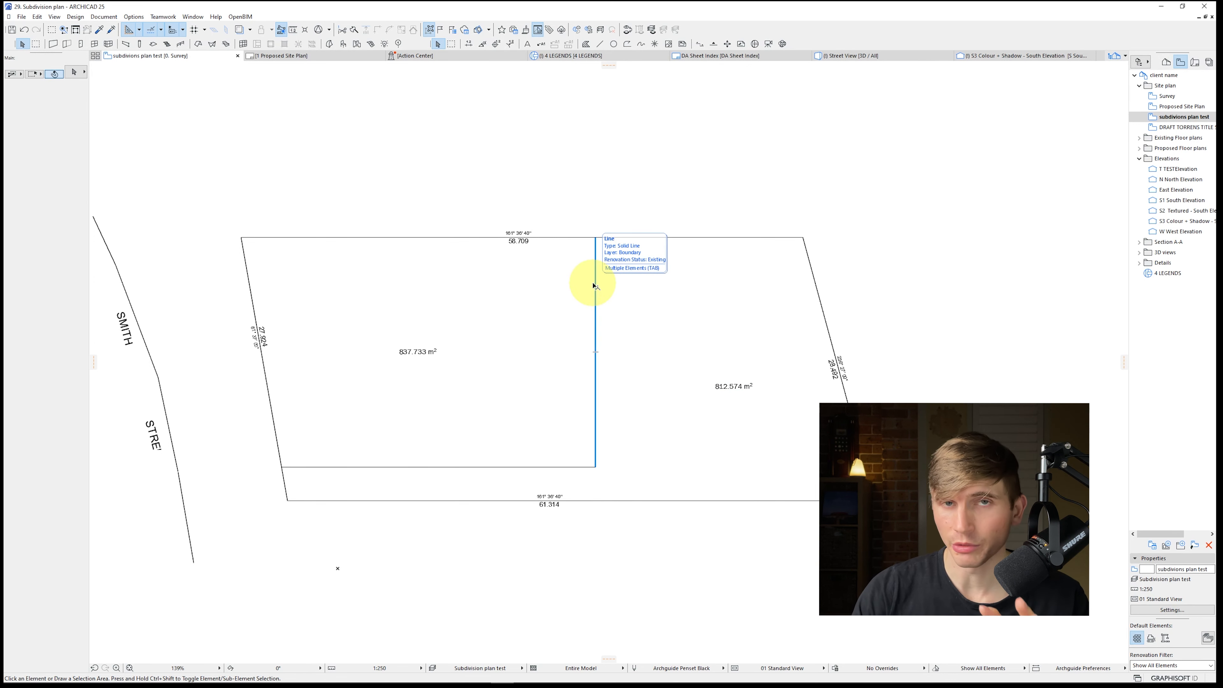
left_click(599, 122)
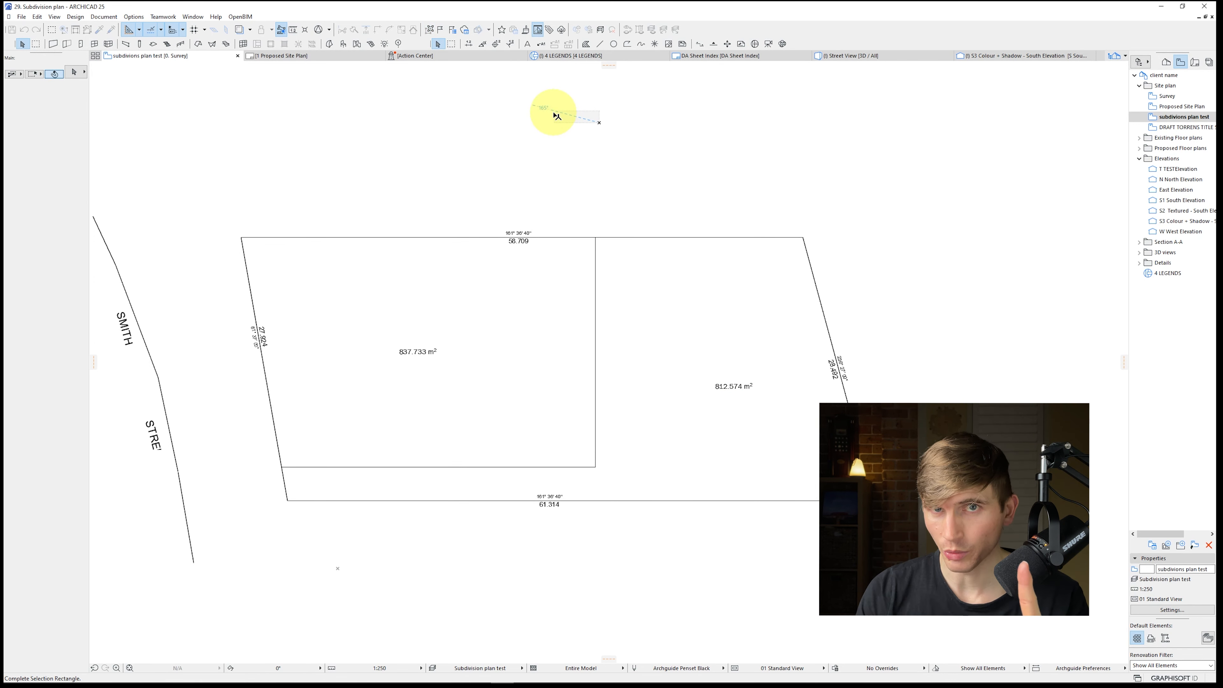
- Place the text "LOT 1" above the front lot's area text on the "Subdivision plan lables test" layer
left_click(525, 45)
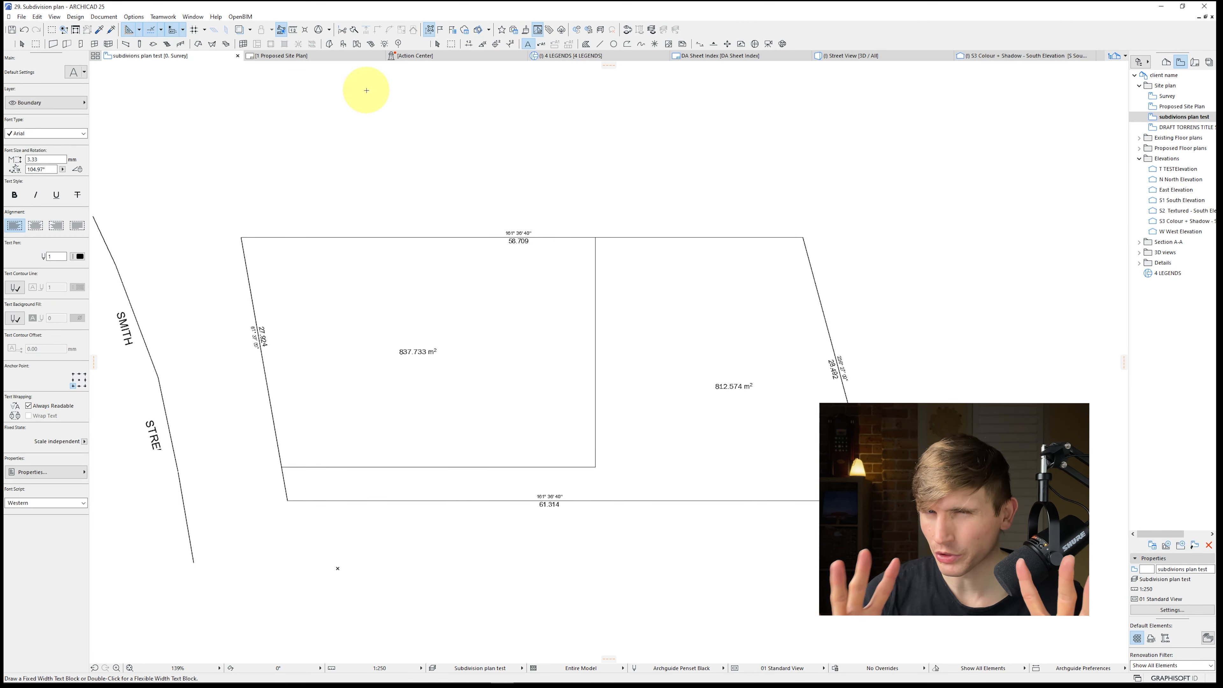
left_click(71, 102)
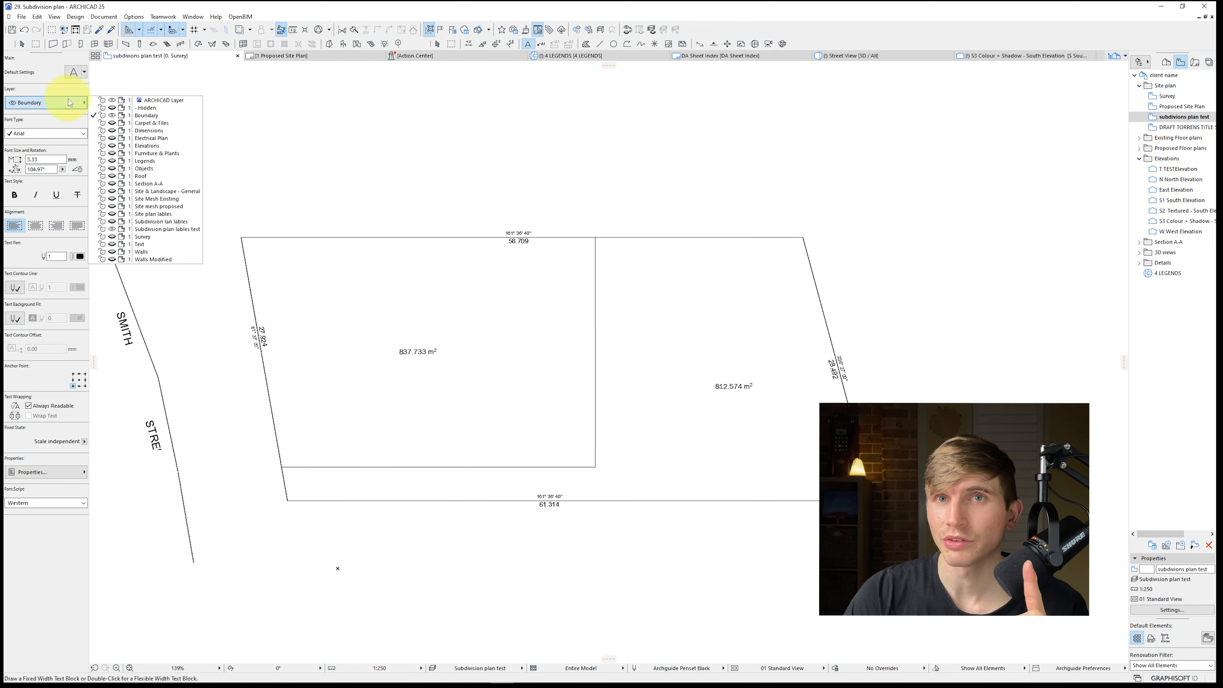
left_click(153, 230)
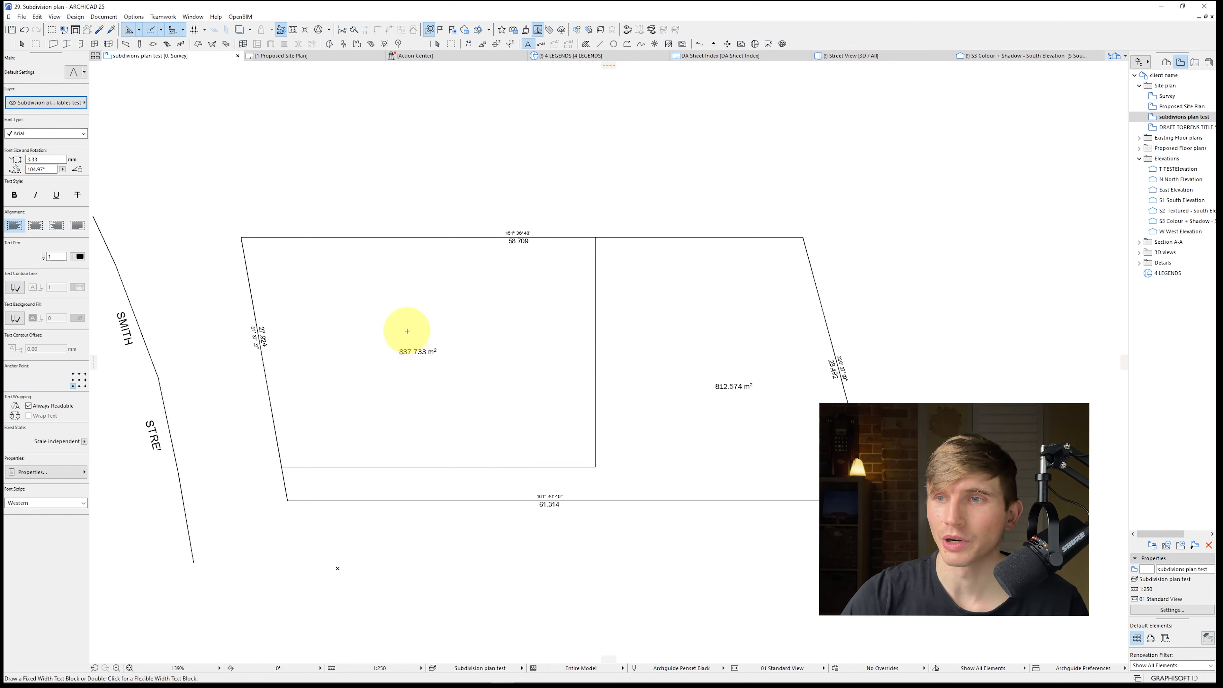
left_click(405, 329)
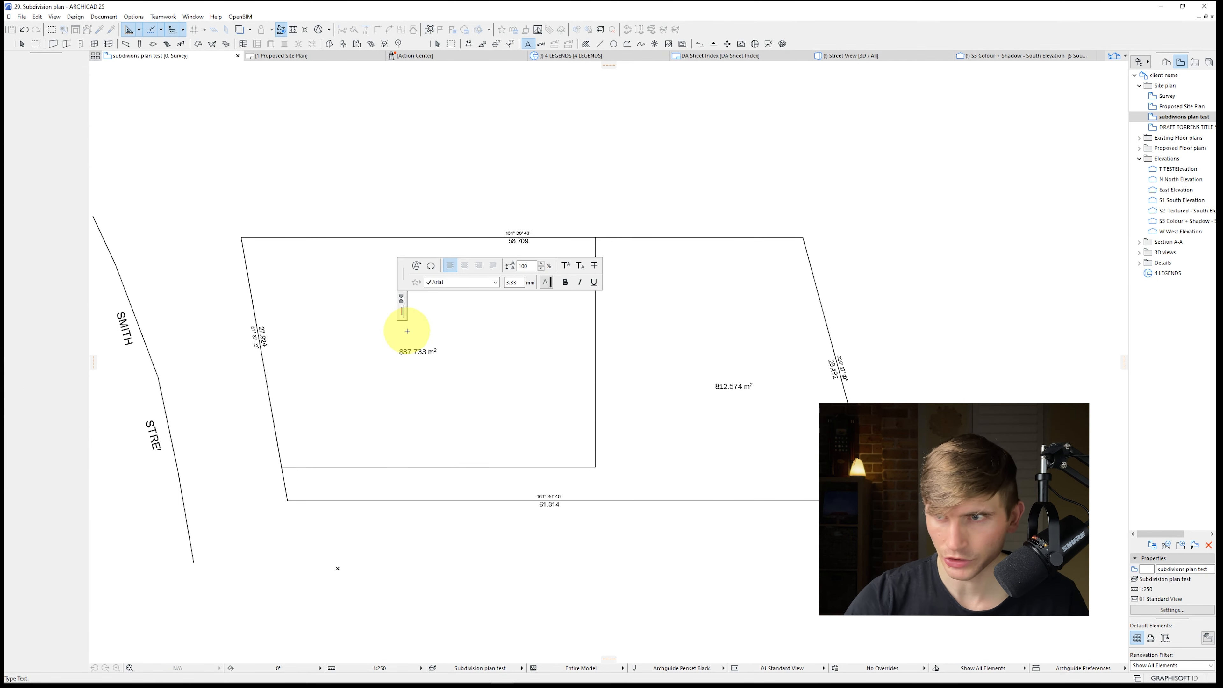
type("LOT")
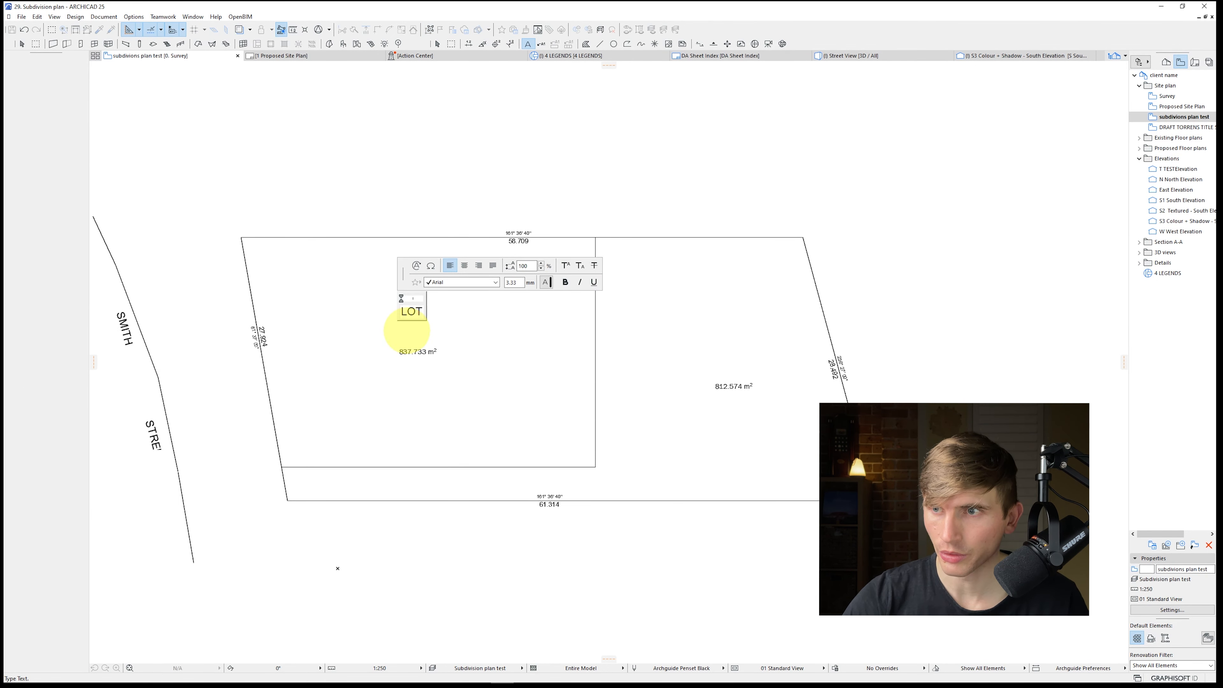
type(" 1")
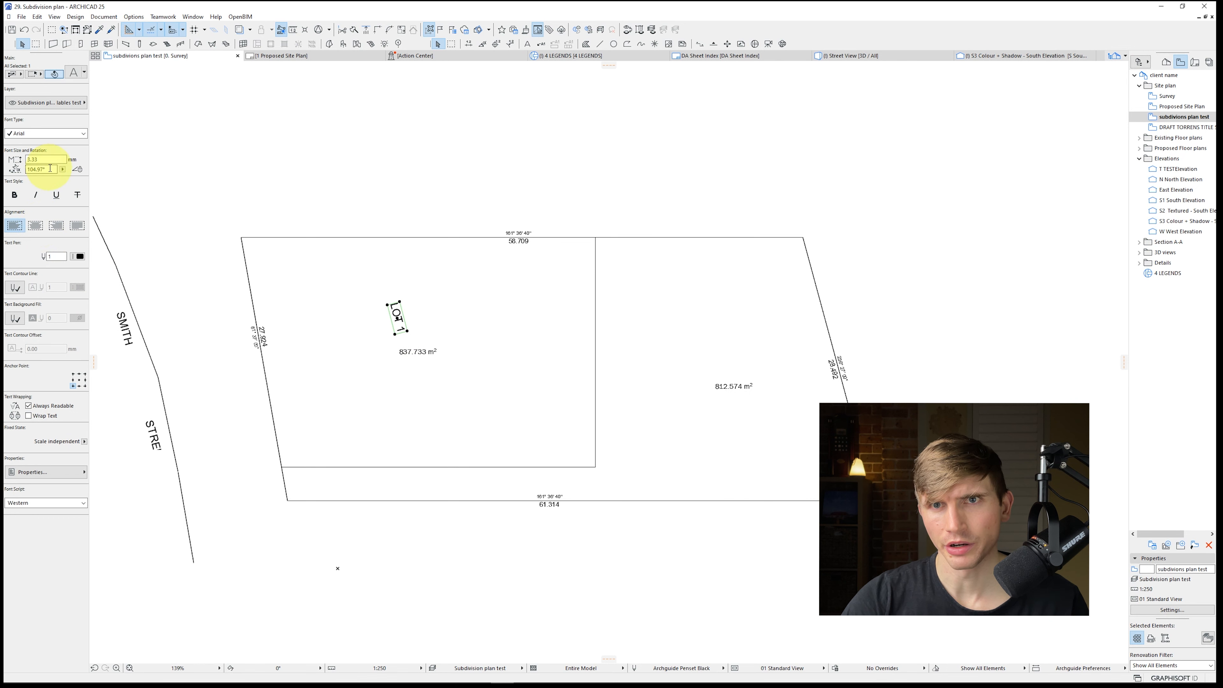
- Set the rotation angle of the "LOT 1" label to 0°
left_click_drag(48, 168, 16, 166)
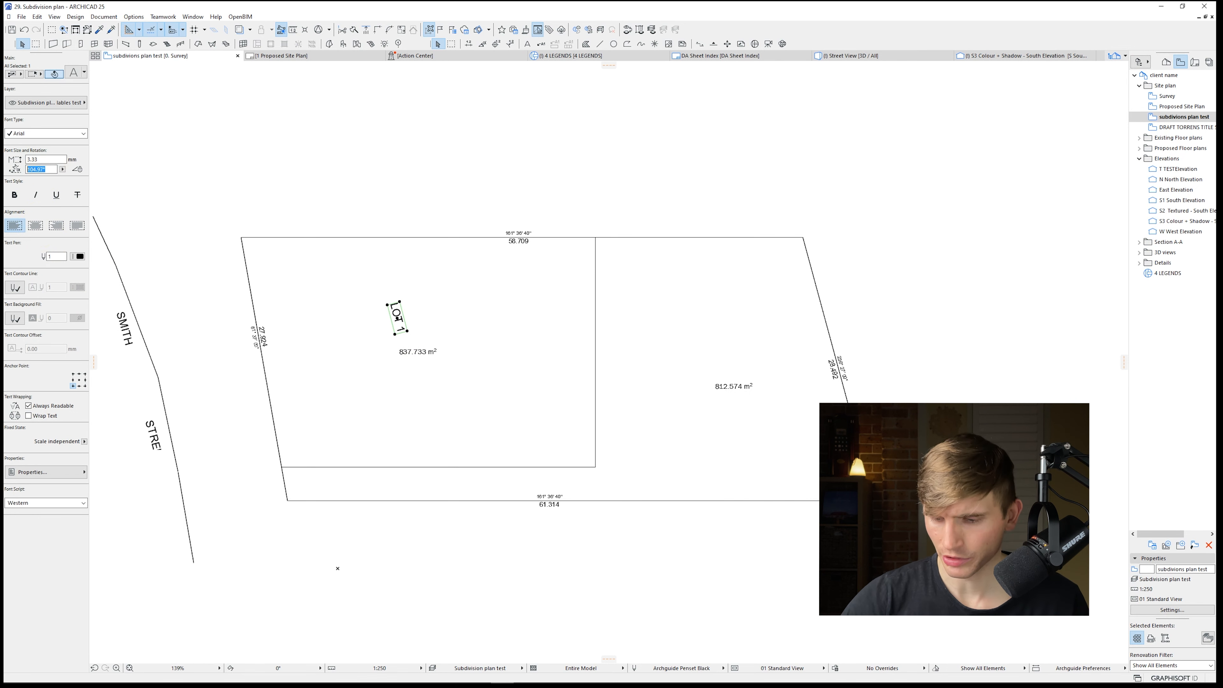
type("0")
key("Return")
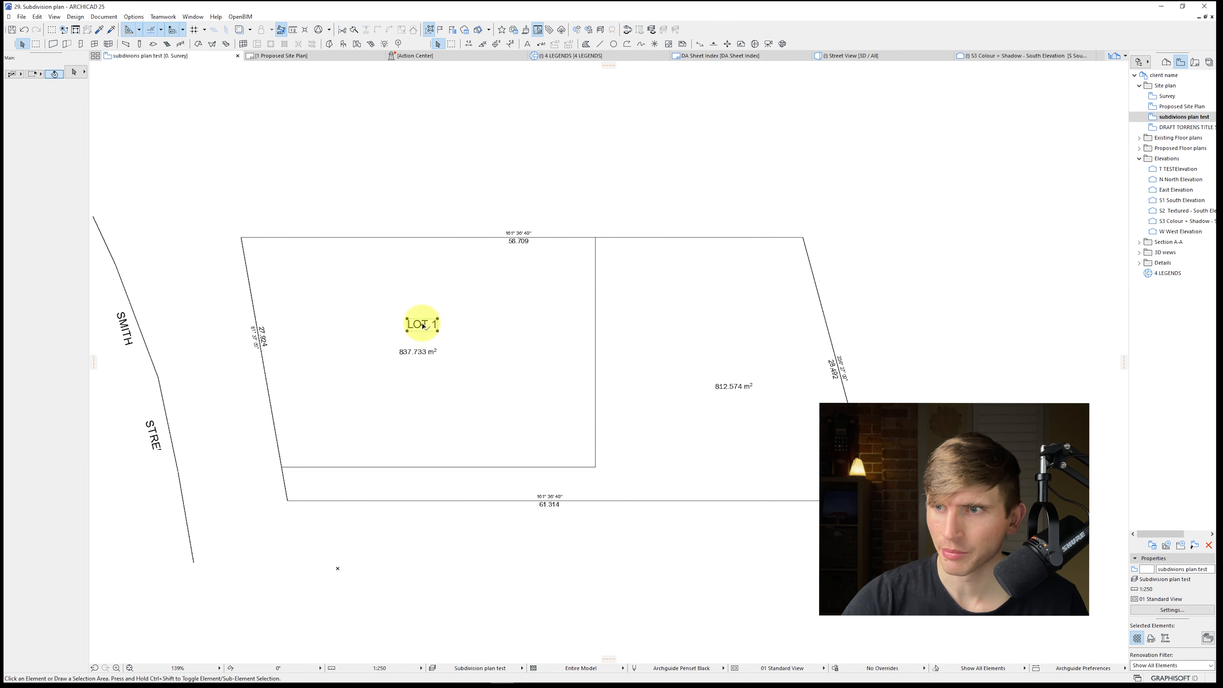
- Centre "LOT 1" over its area text, copy it above the rear lot's area text and change the copy to "LOT 2"
left_click_drag(422, 325, 732, 372)
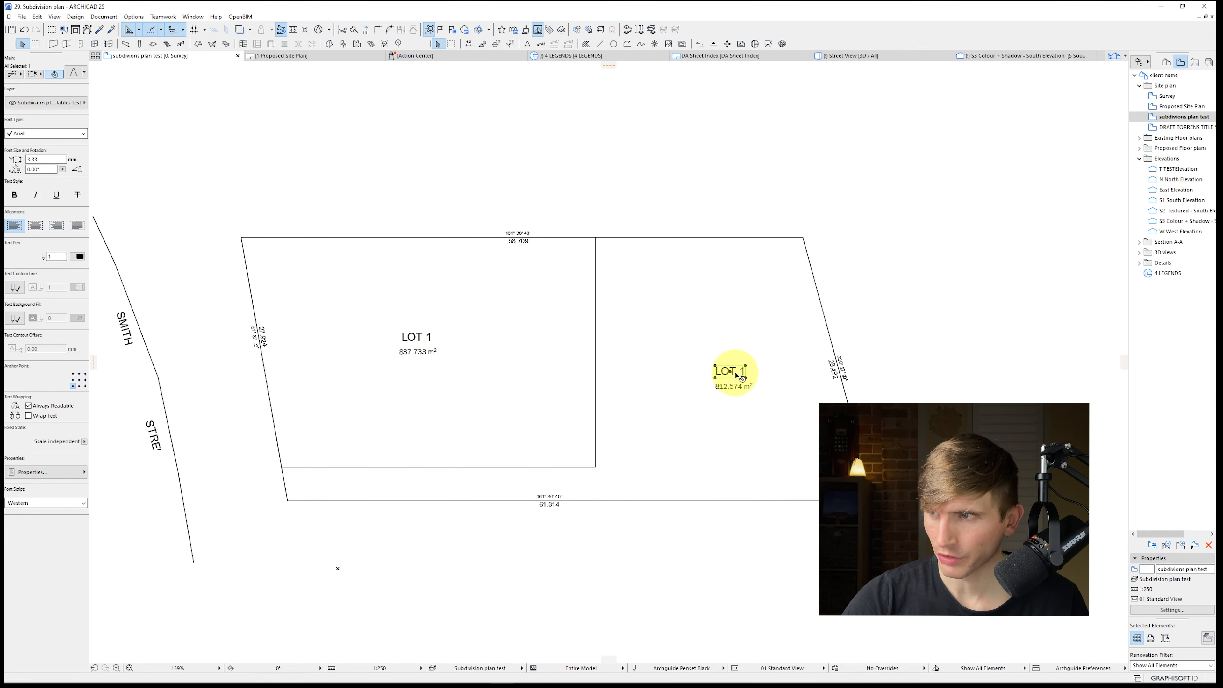
double_click(739, 371)
double_click(741, 370)
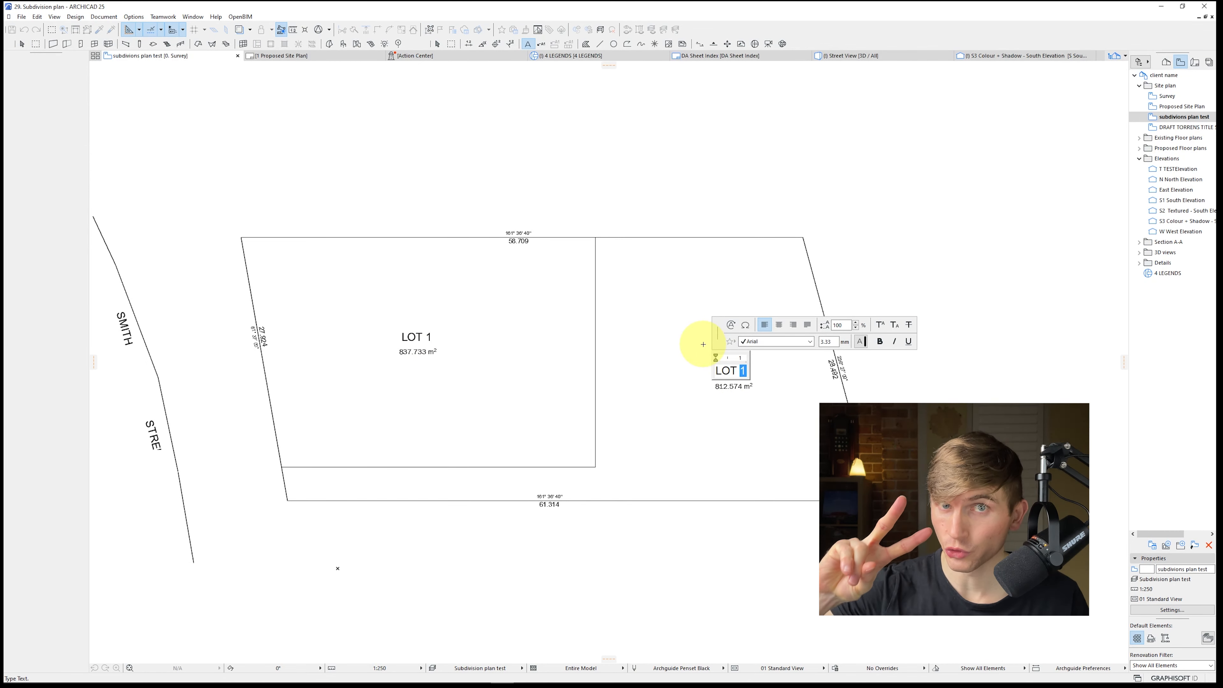
type("2")
left_click(703, 344)
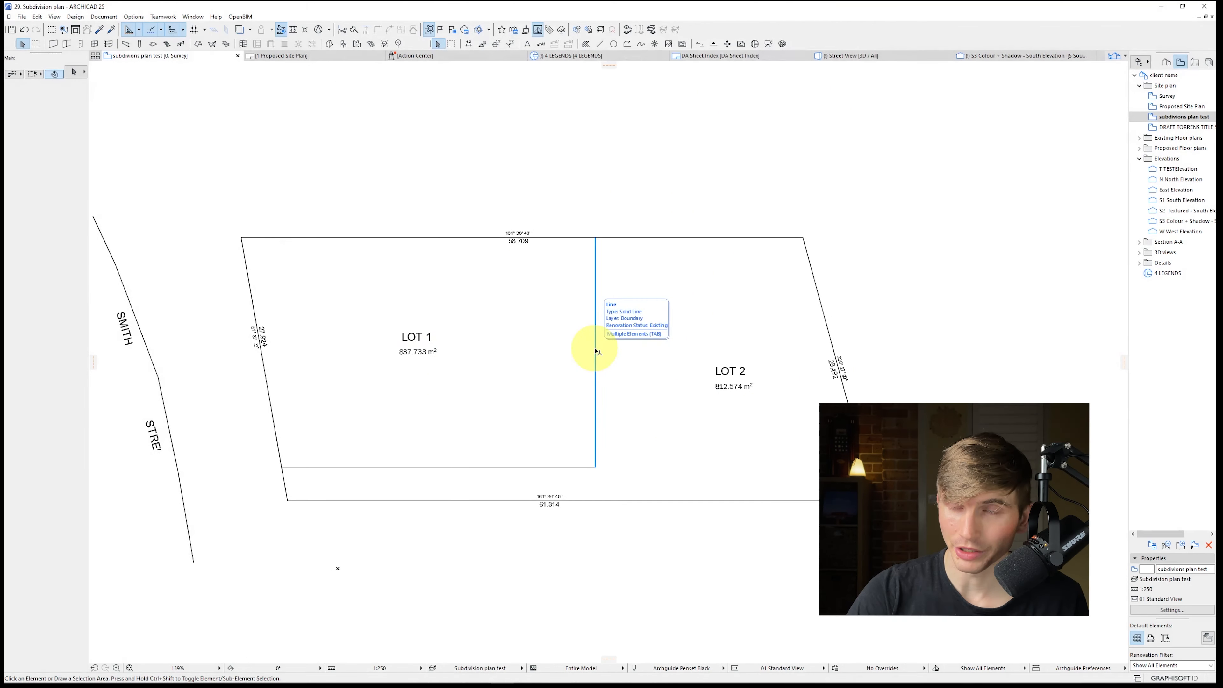
- Using the lot label's settings with a text height of 2.00 mm, place the text "1000" beside the dividing line
left_click(417, 337, "alt")
left_click_drag(54, 159, 15, 164)
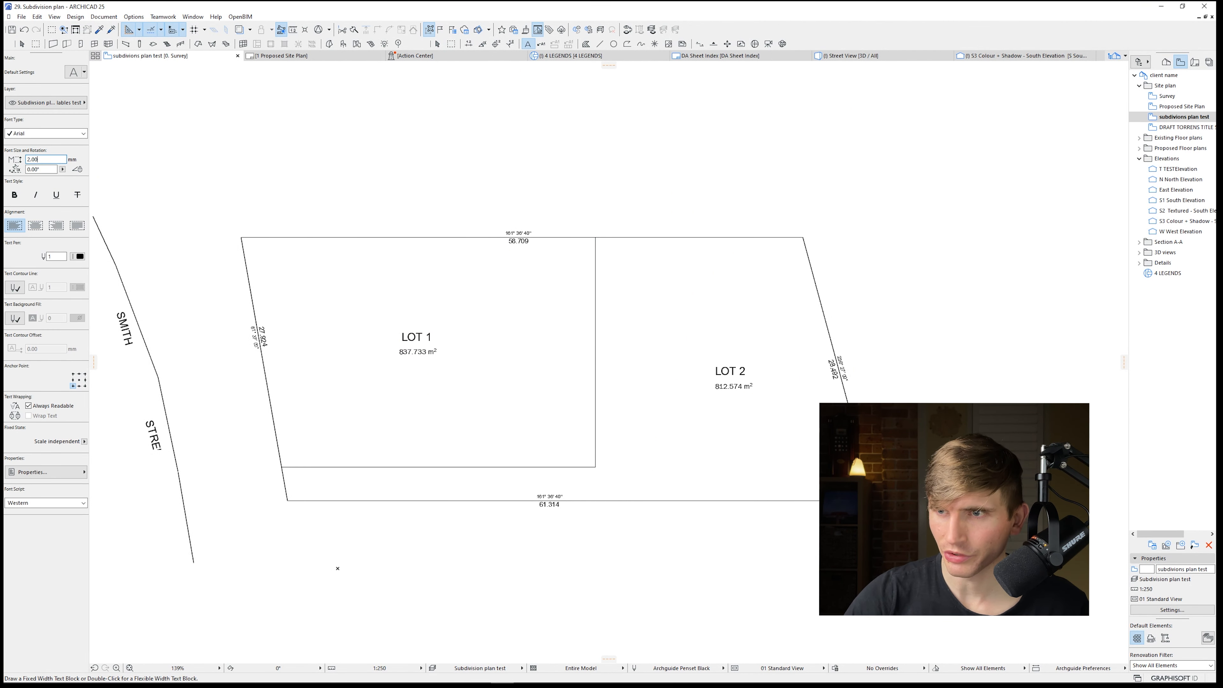
left_click(626, 368)
type("100")
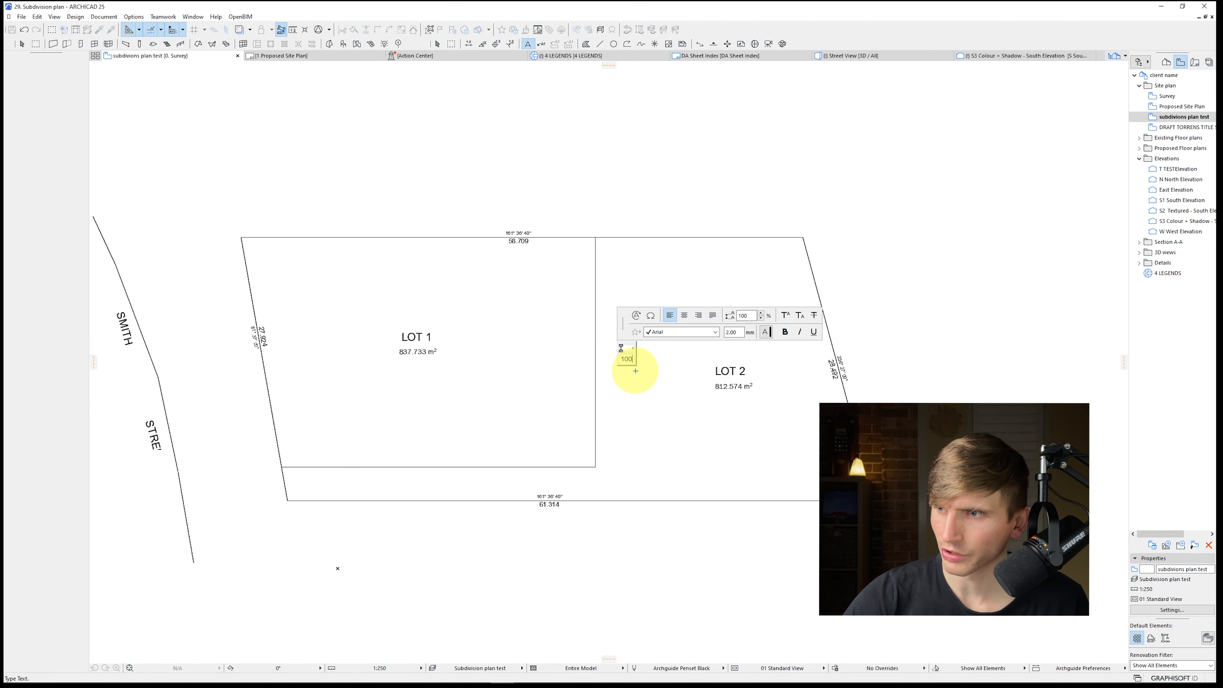
type("0")
left_click(617, 382)
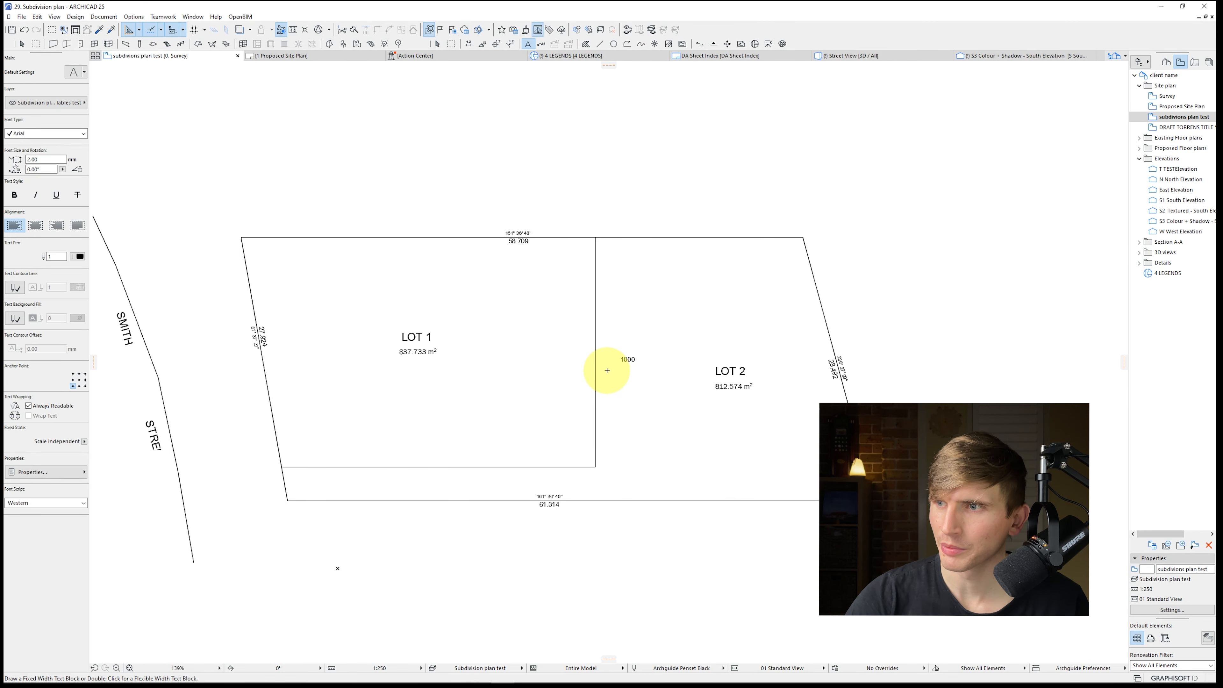
- Measure the vertical dividing line between the lots and change the "1000" text beside it to "24.000"
left_click(595, 467, "shift")
key("ctrl+d")
left_click(595, 467)
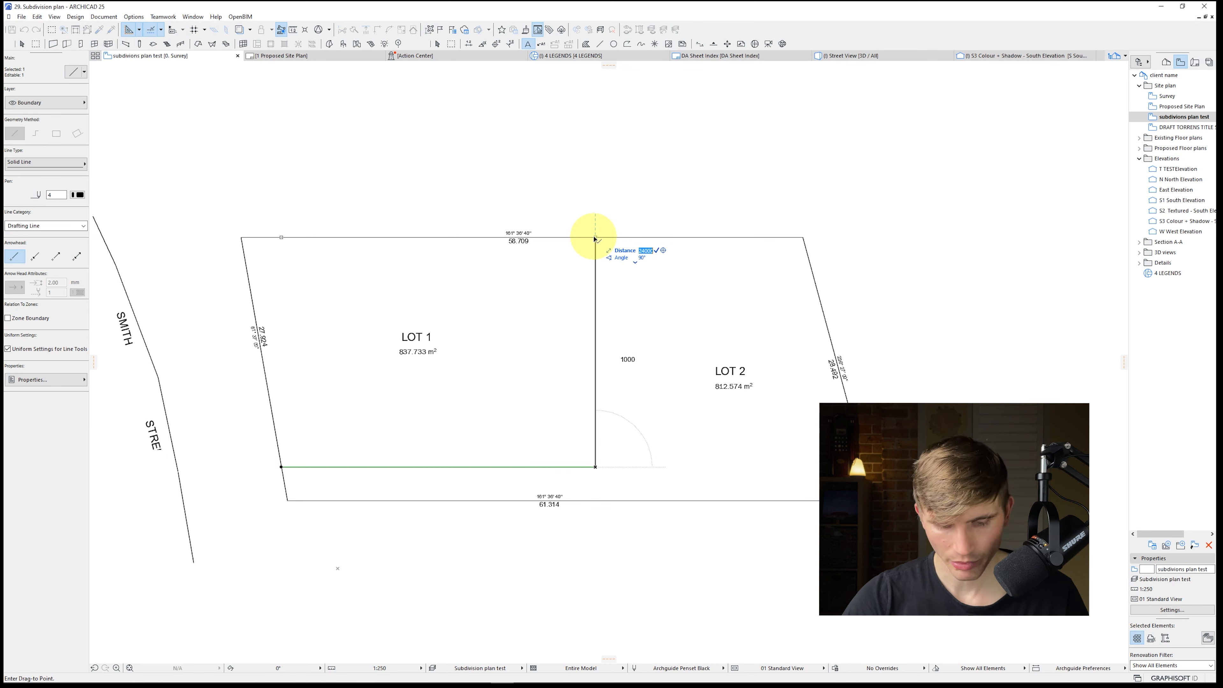
key("Escape")
key("Escape")
double_click(633, 360)
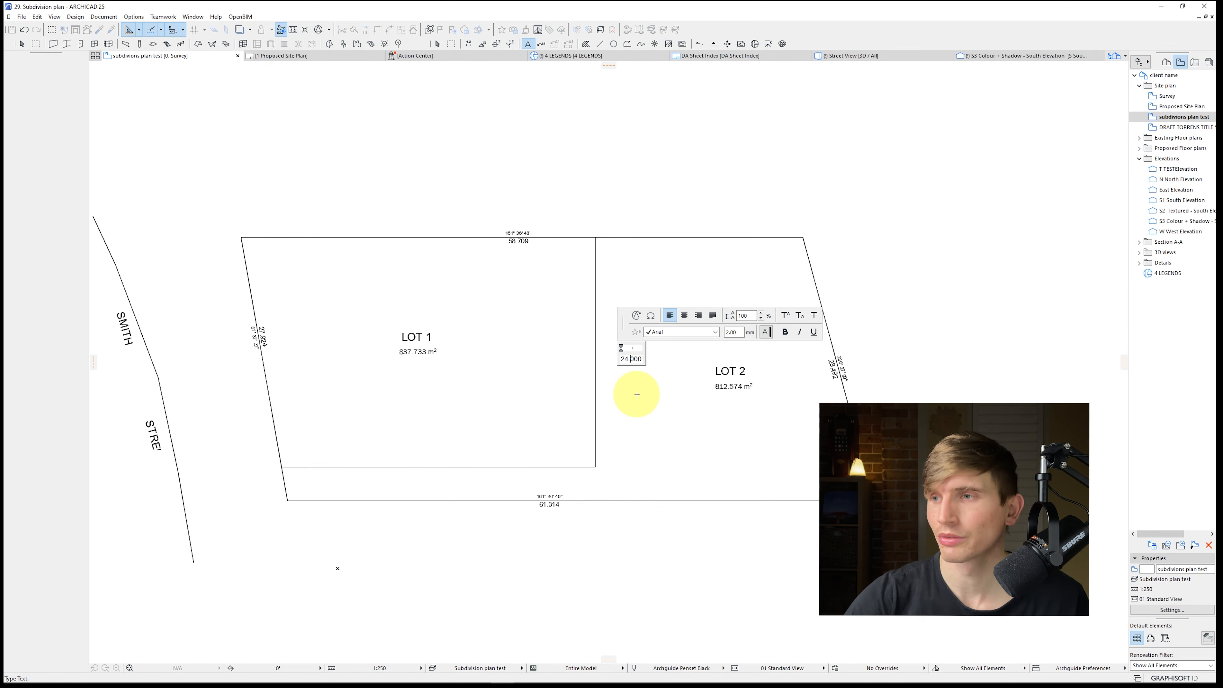
left_click(622, 379)
- Rotate the "24.000" label to 90° and move it onto the vertical dividing line
key("ctrl+e")
left_click(622, 373)
left_click(662, 373)
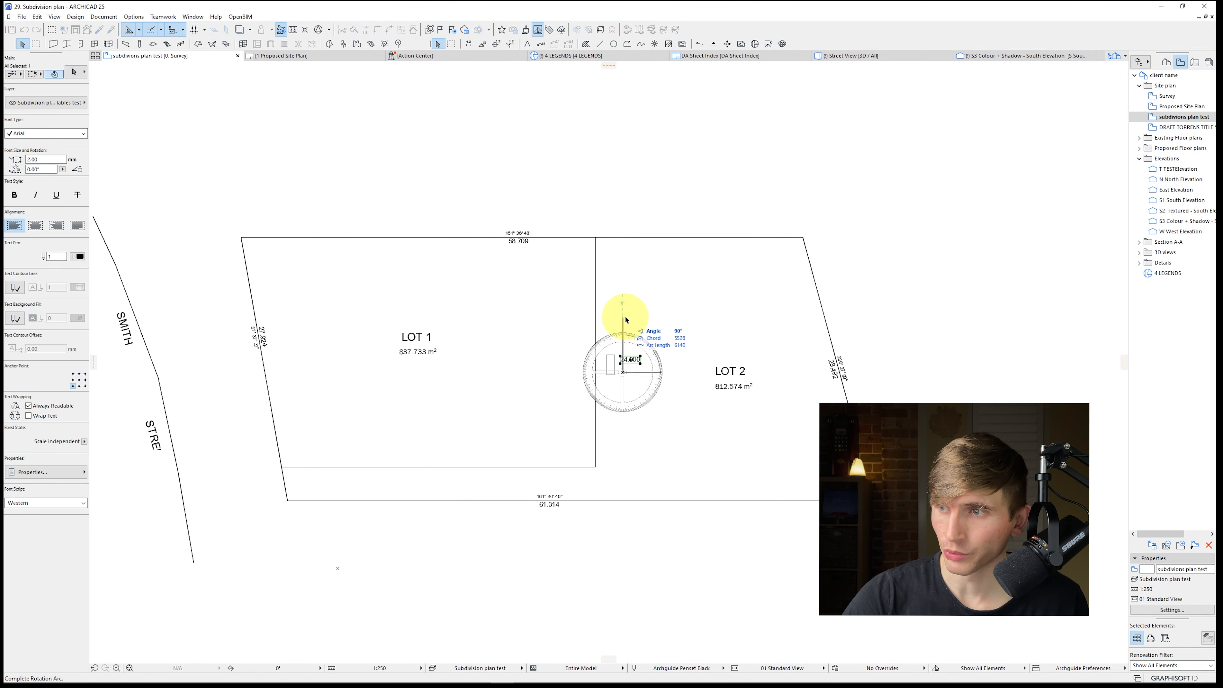
left_click(624, 320)
key("ctrl+d")
left_click(609, 365)
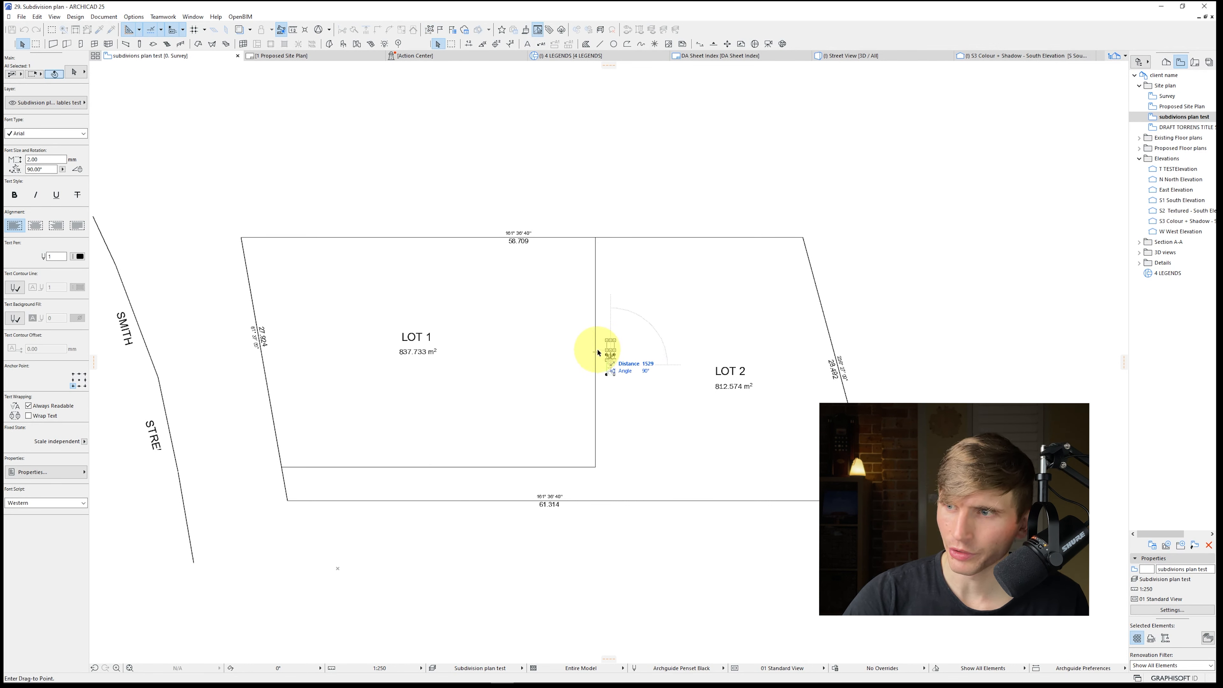
left_click(596, 352, "shift")
key("ctrl+d")
left_click(606, 362)
left_click(596, 362)
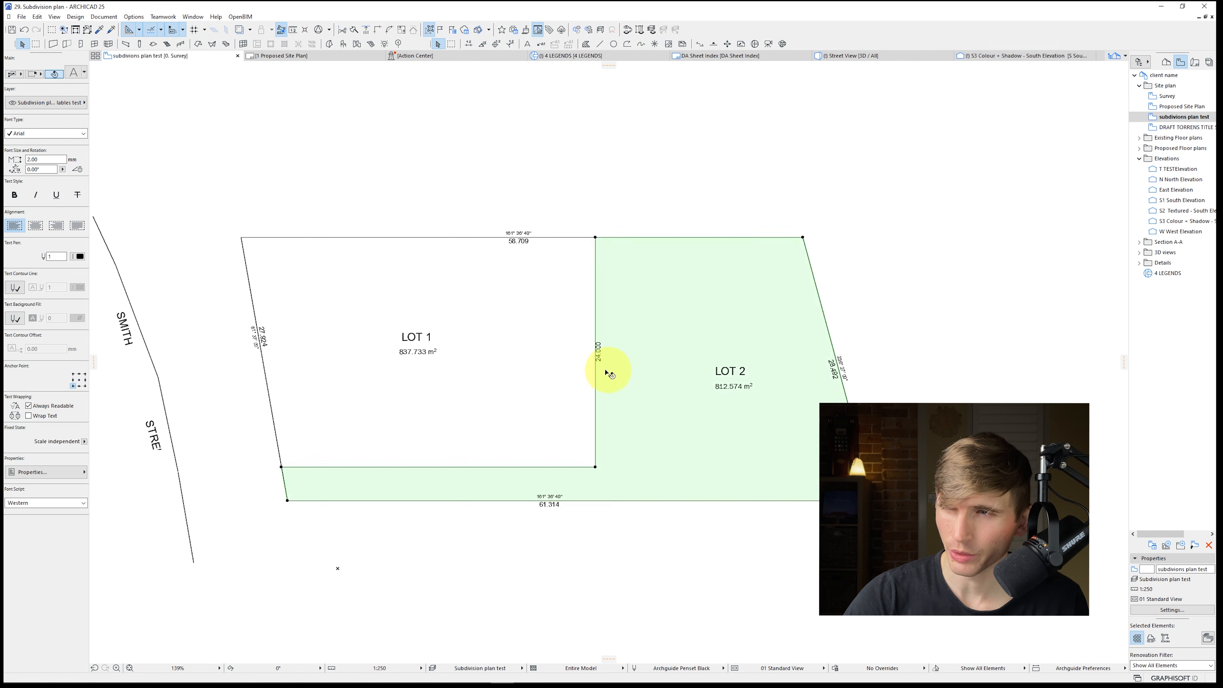
- Make a copy of the "24.000" label rotated back to horizontal
key("ctrl+e")
left_click(599, 351)
left_click(599, 337)
left_click(634, 356)
- Move the horizontal "24.000" copy directly beneath the horizontal dividing line below LOT 1
key("ctrl+d")
left_click(609, 353)
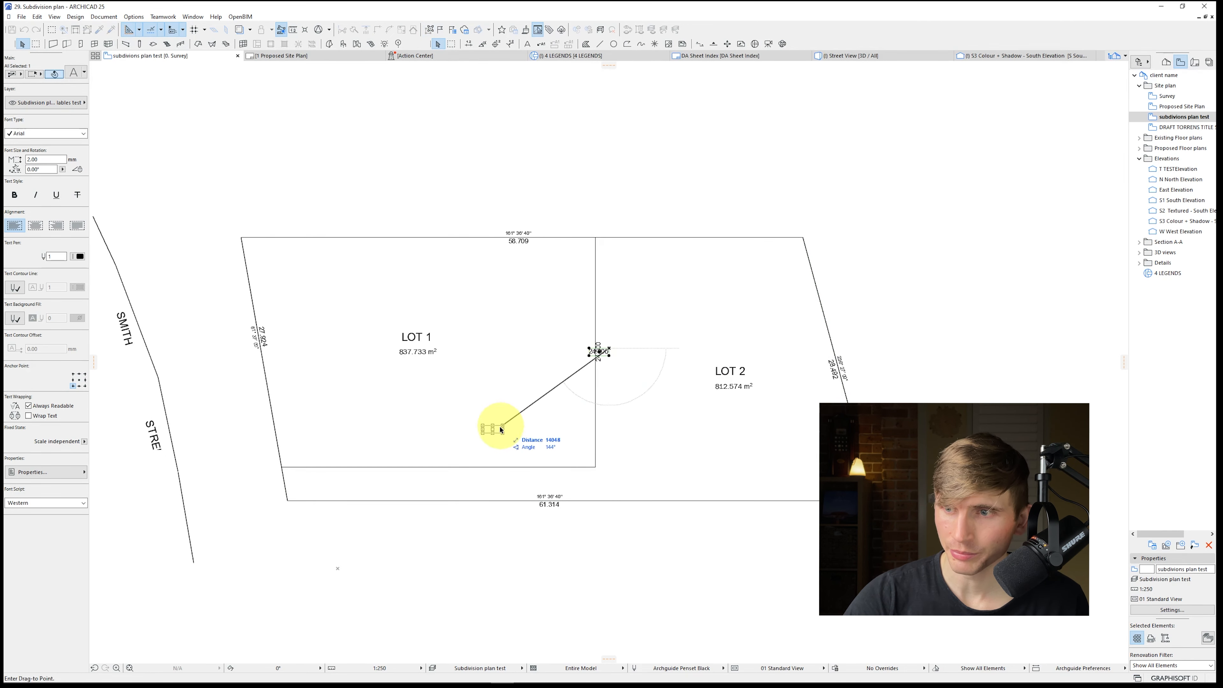
left_click(444, 478)
key("ctrl+d")
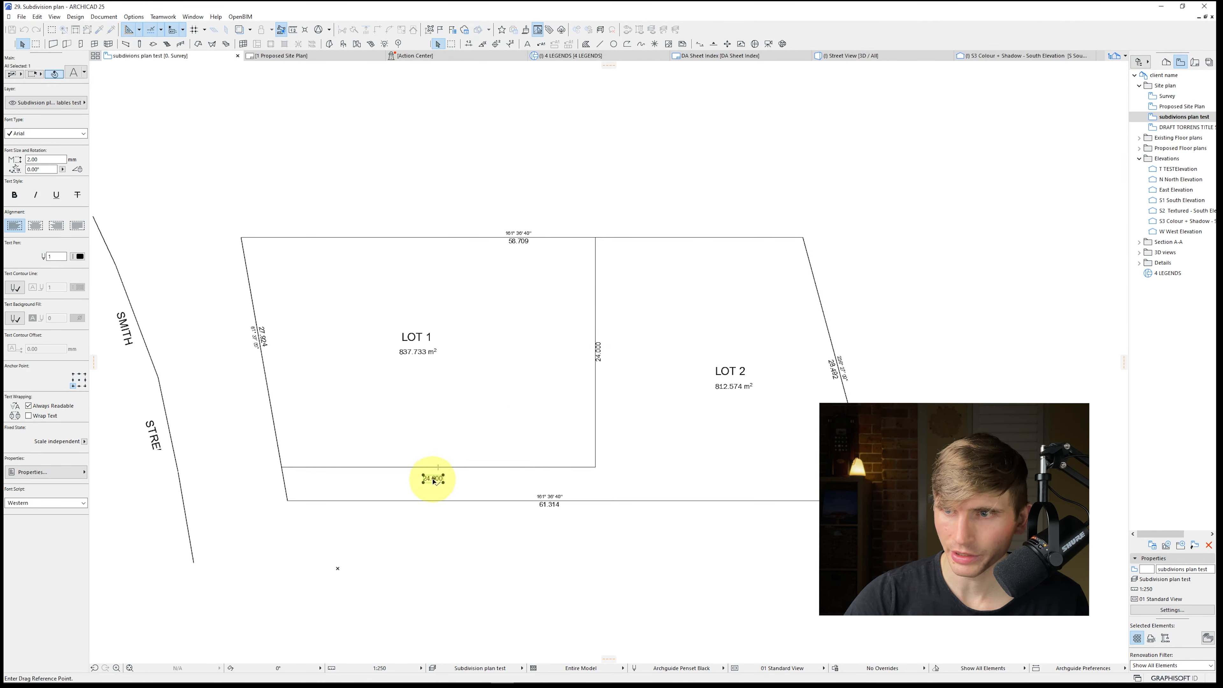
left_click(433, 478)
left_click(438, 468, "shift")
key("ctrl+d")
left_click(448, 474)
left_click(449, 467)
key("Escape")
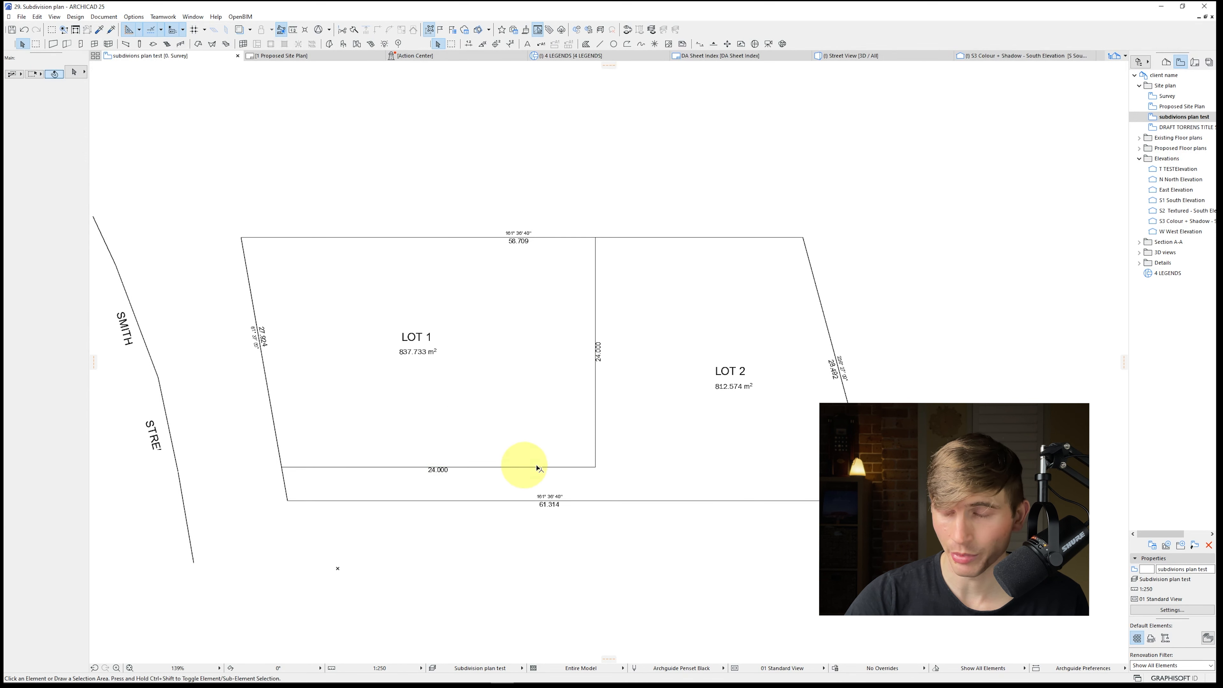
- Measure the horizontal dividing line and change the label beneath it to "32.791"
left_click(541, 467)
key("ctrl+d")
left_click(595, 467)
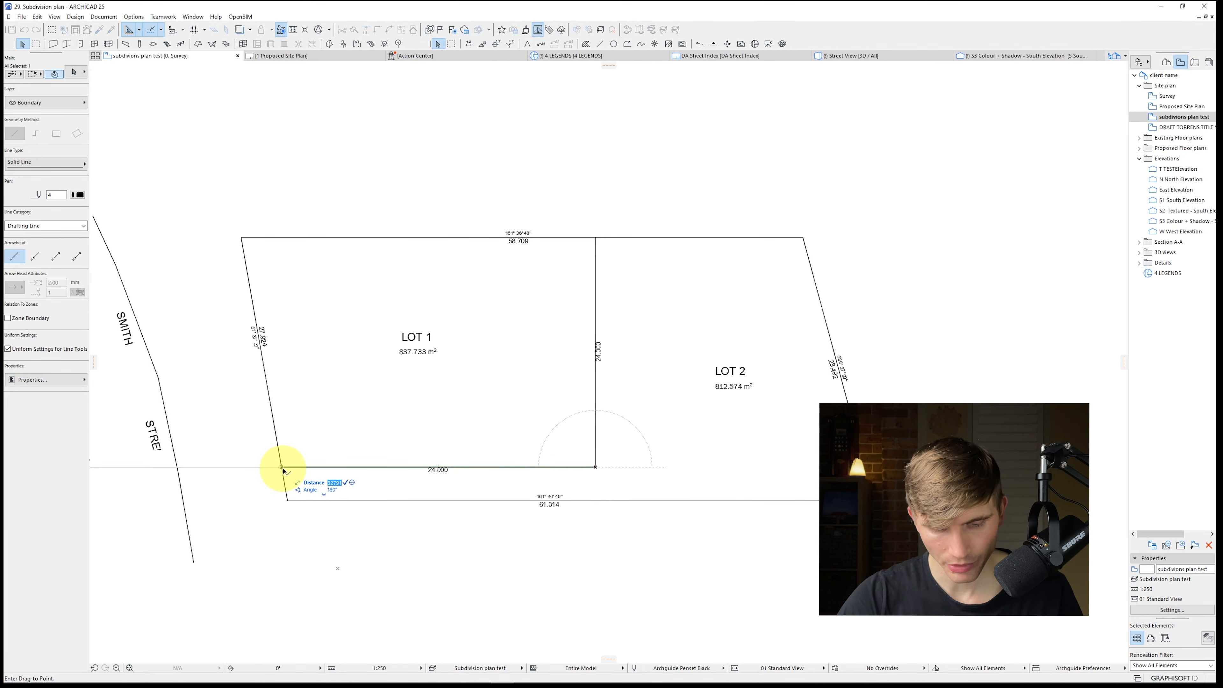
key("Escape")
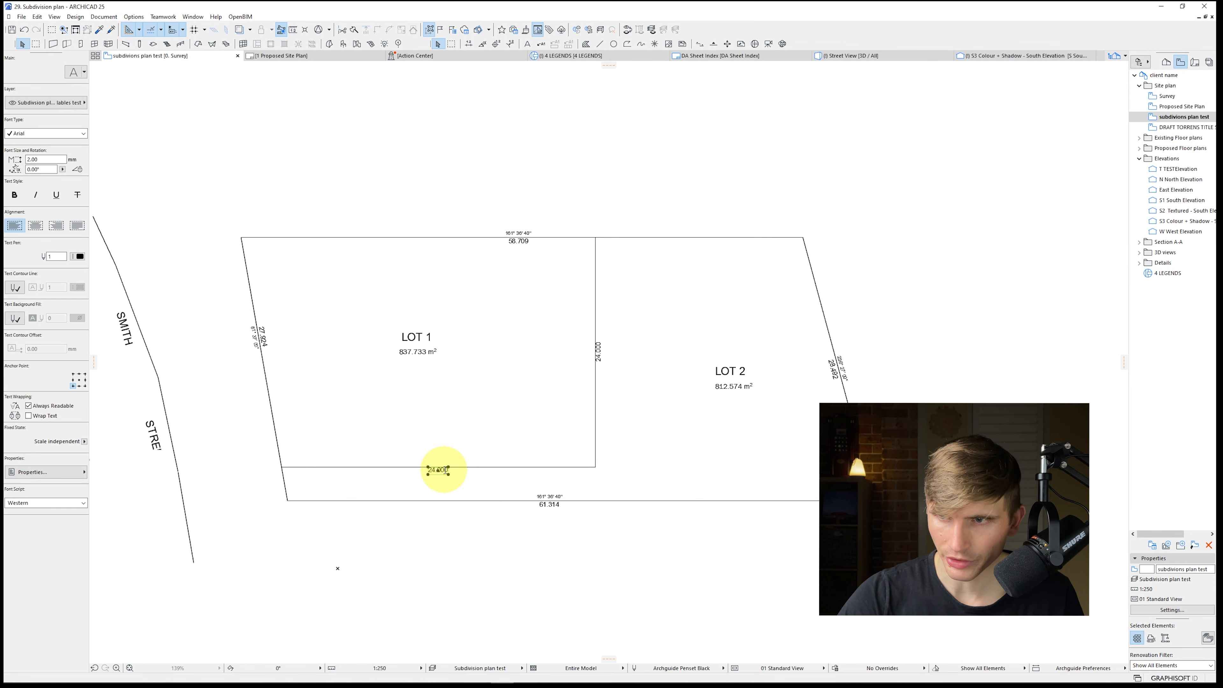
double_click(437, 470)
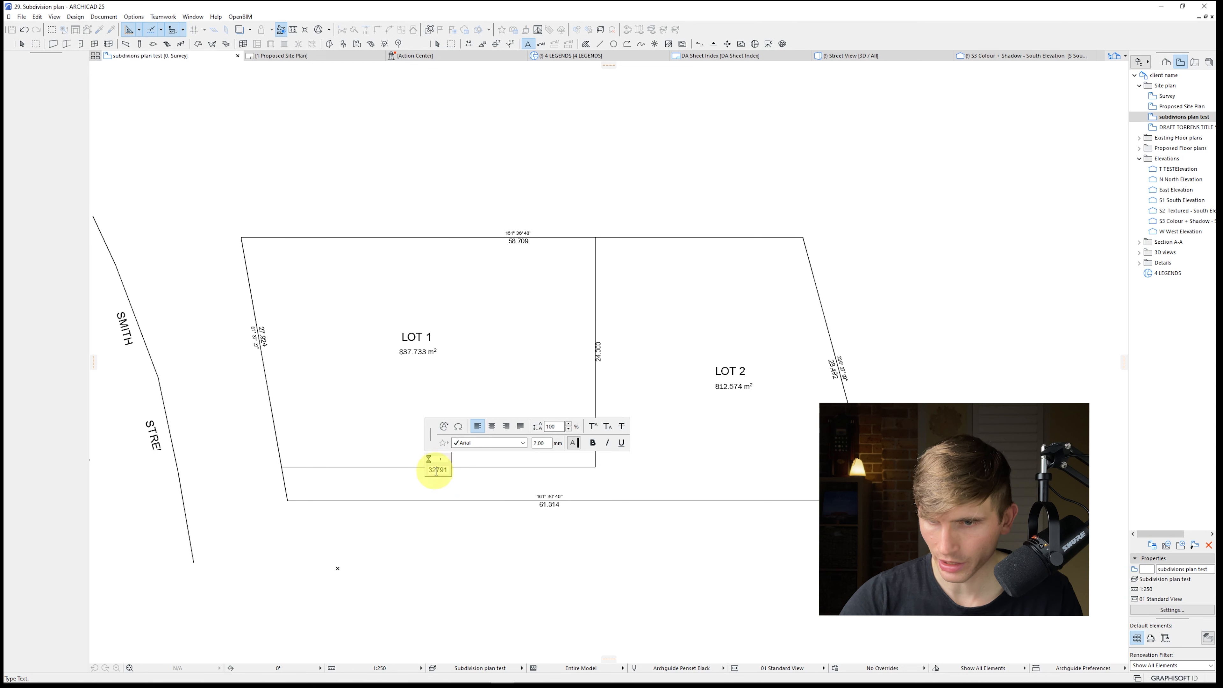
left_click(444, 536)
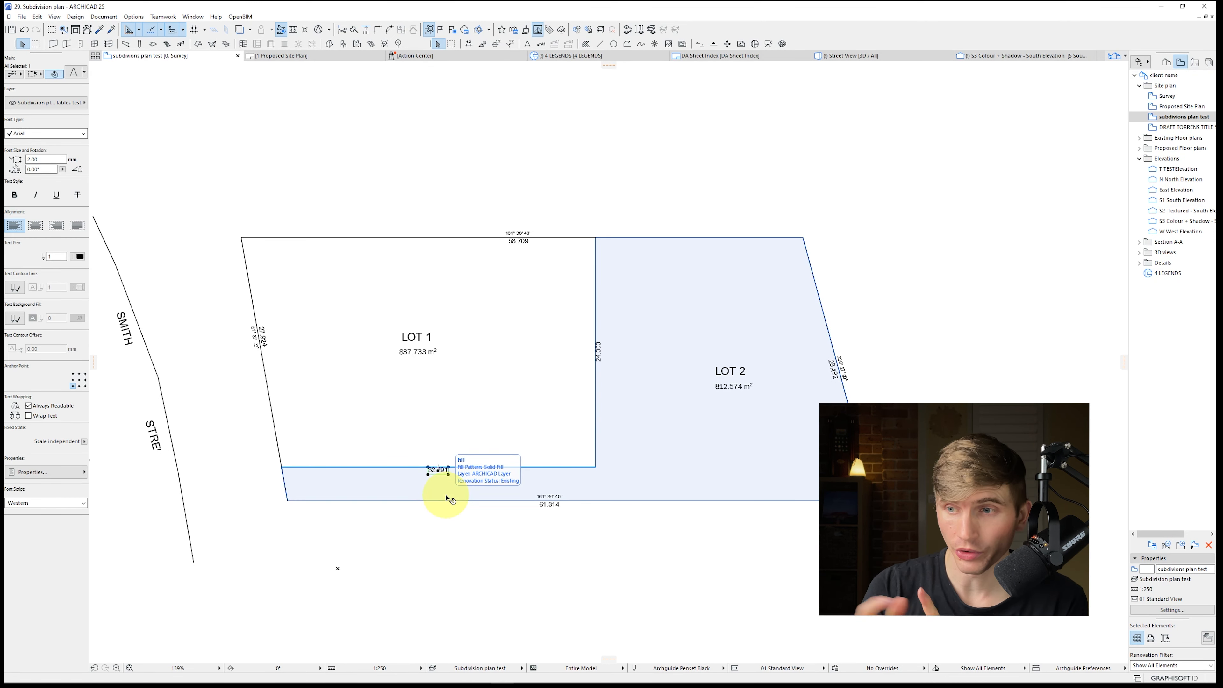
- Copy the "32.791" label to the short front boundary segment below LOT 1 and rotate the copy parallel to that boundary
left_click_drag(427, 467, 286, 492, "ctrl")
key("ctrl+e")
left_click(286, 492)
left_click(305, 495)
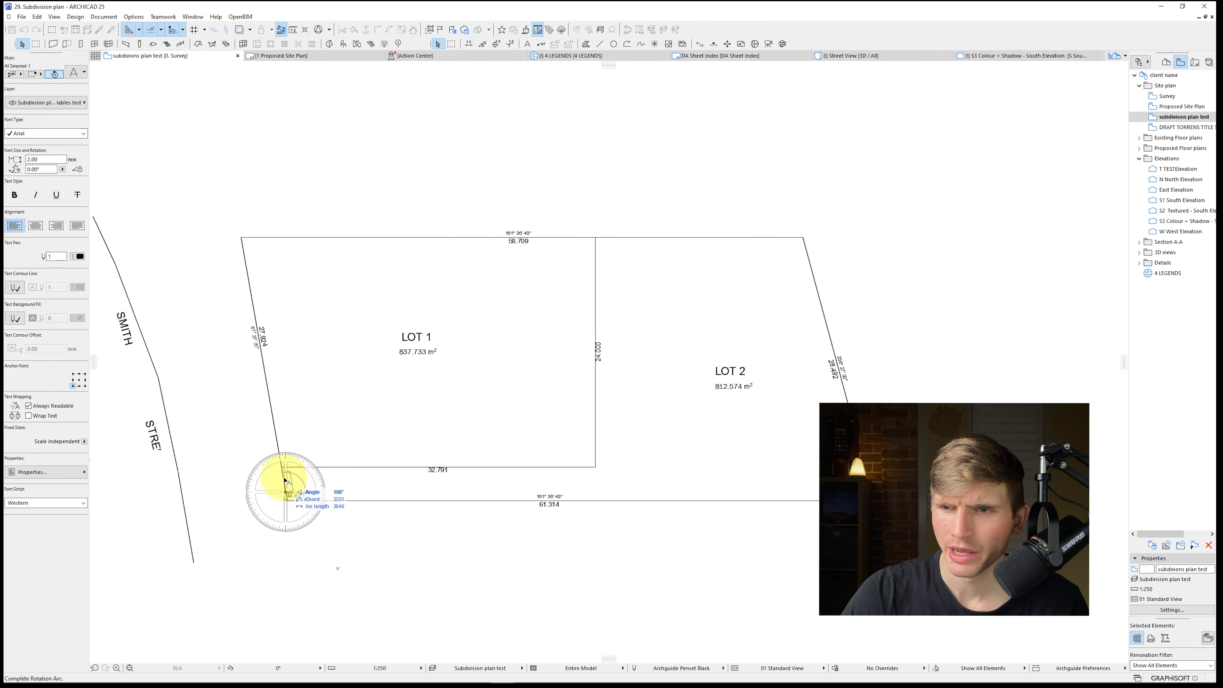
left_click(289, 478)
key("Escape")
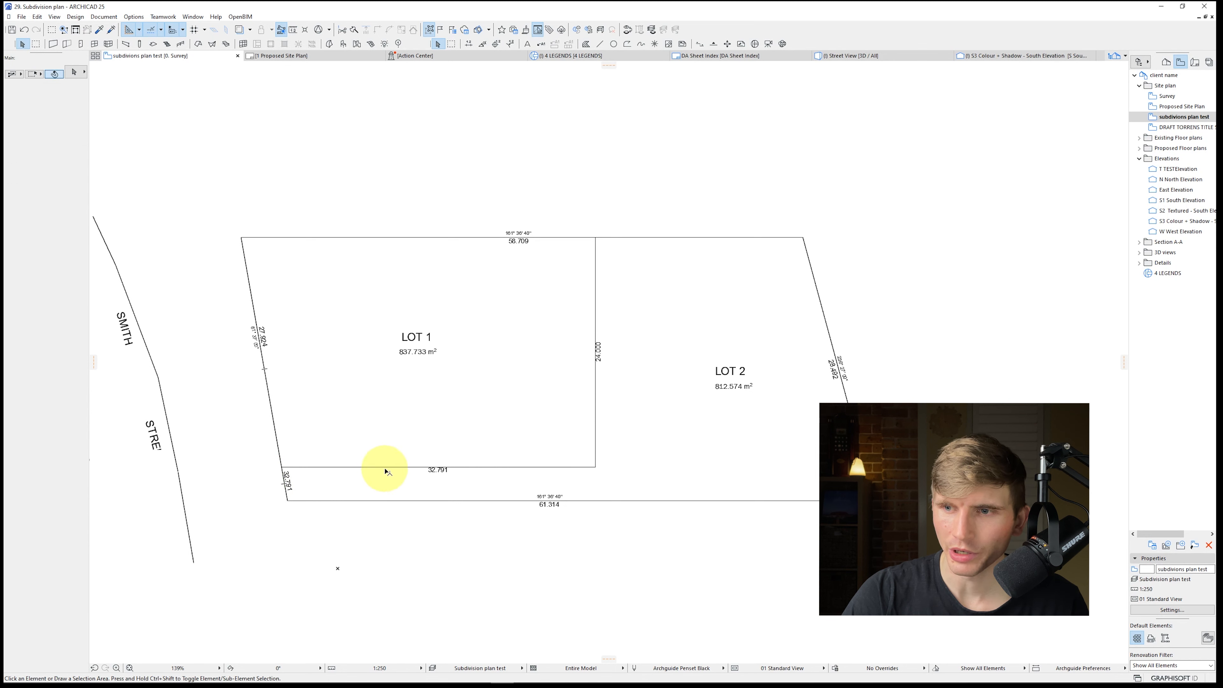
- Change the label on the short front boundary segment to "3.554"
left_click(288, 501)
left_click(288, 500)
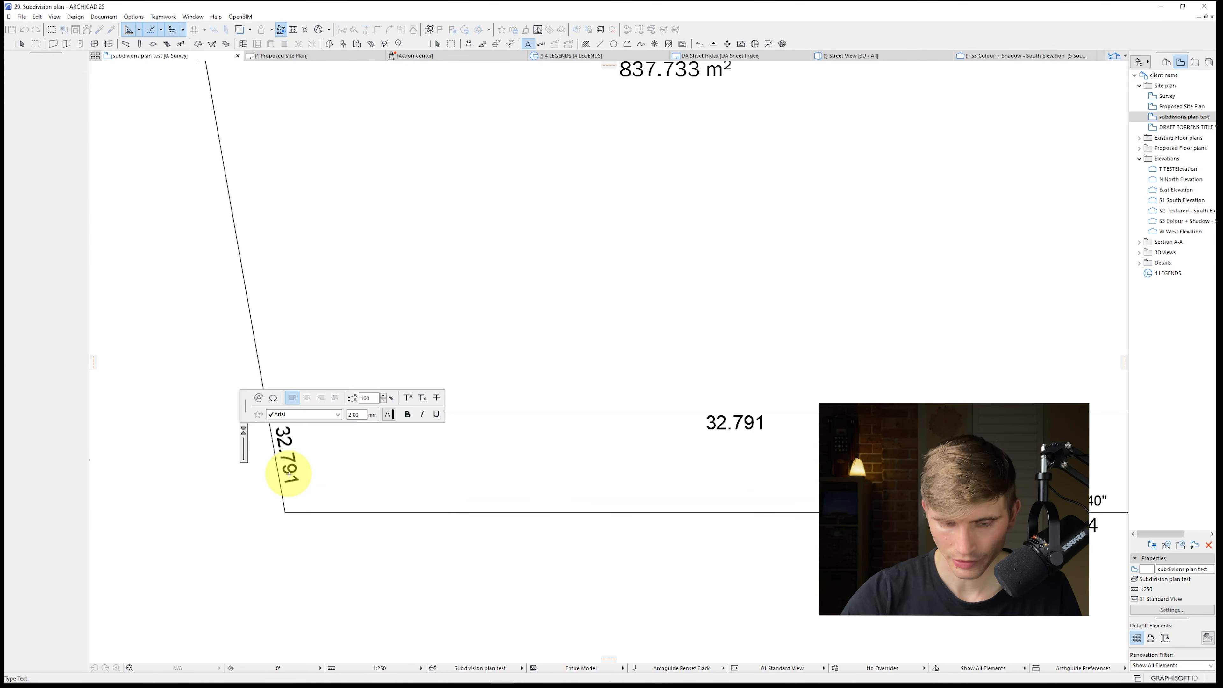
type("3554")
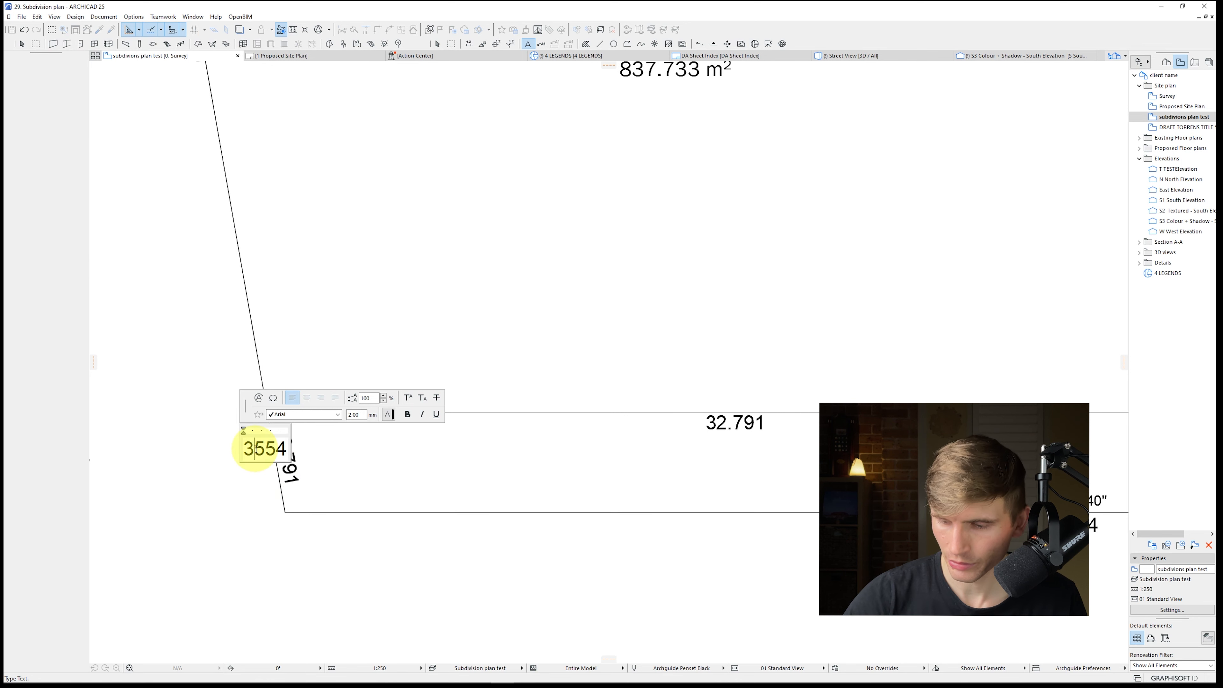
type(".")
left_click(232, 500)
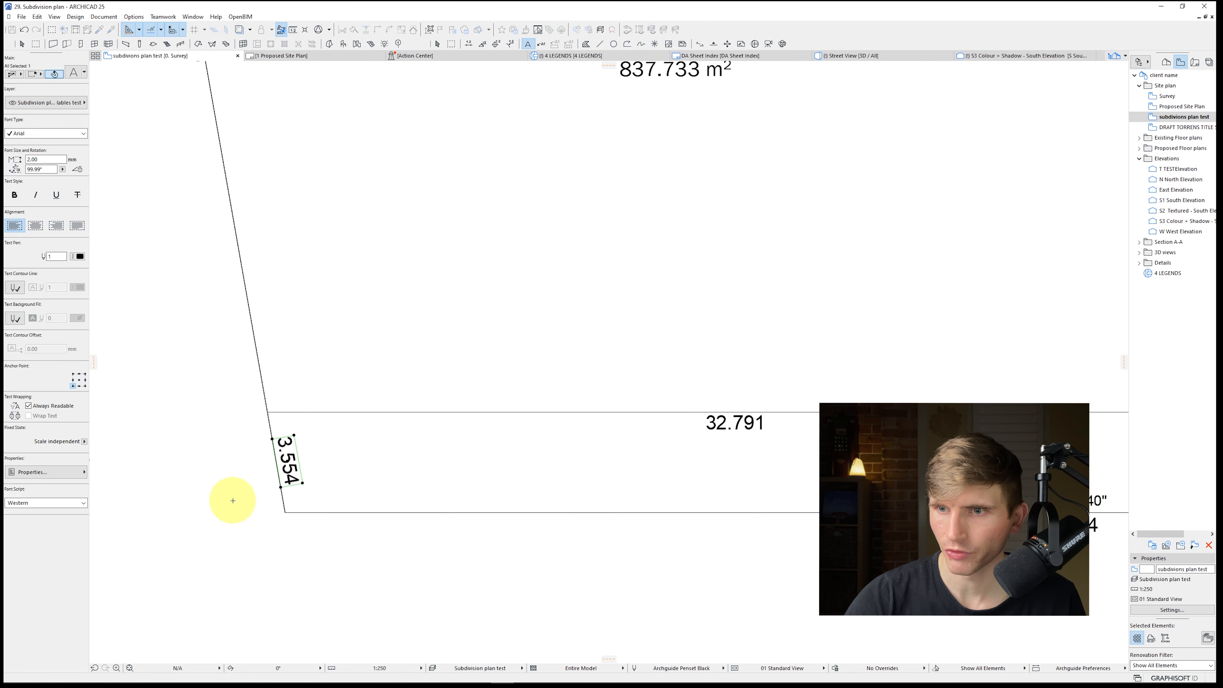
key("Escape")
- Copy the "3.554" label up along LOT 1's front boundary, measure that segment and change the copy to "24.370"
scroll(232, 503, "down", 4)
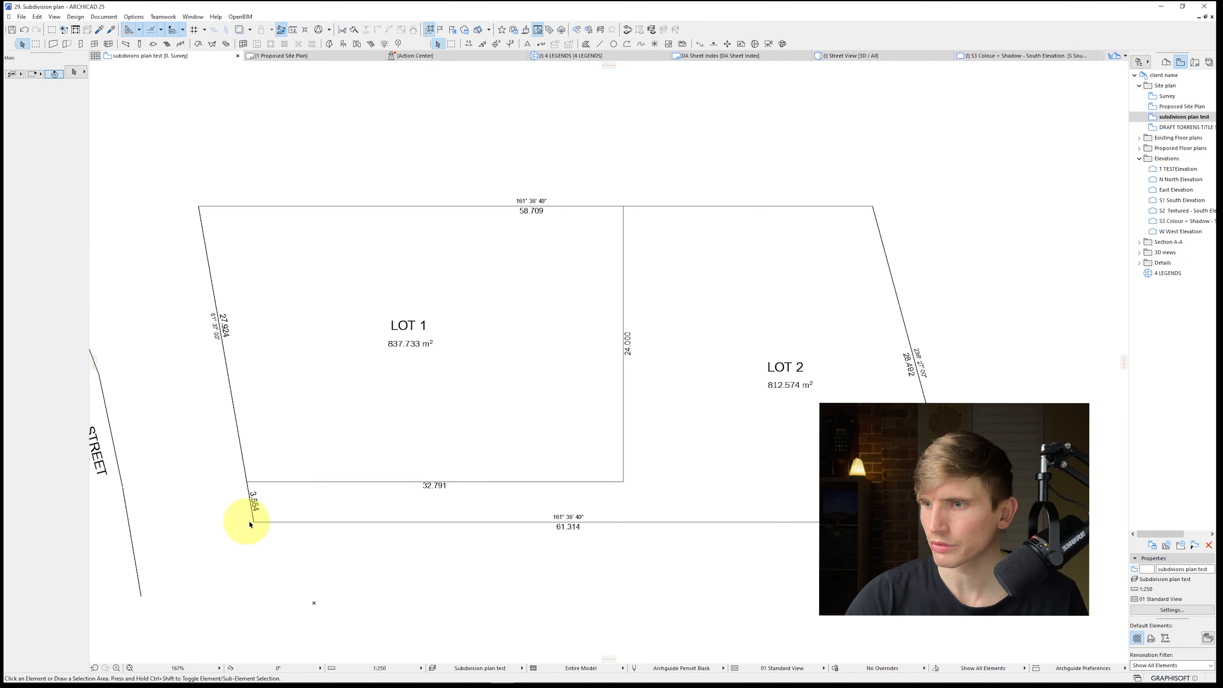
left_click_drag(251, 511, 230, 393, "ctrl")
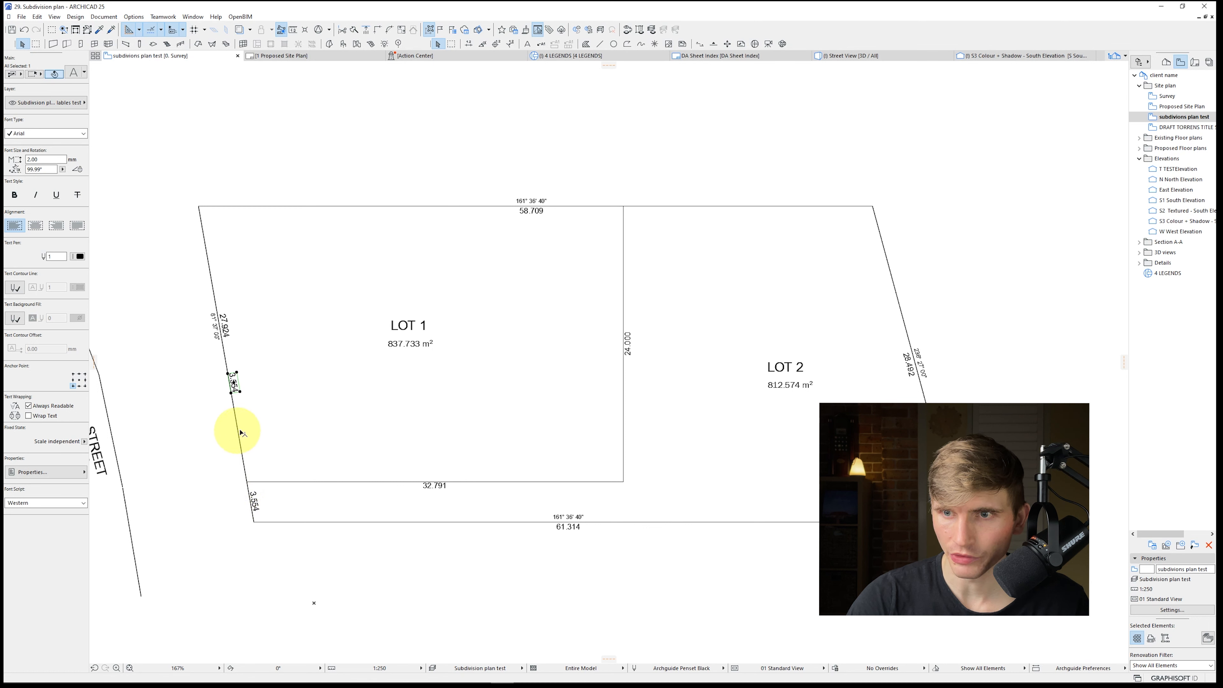
left_click(246, 482)
key("ctrl+d")
left_click(246, 481)
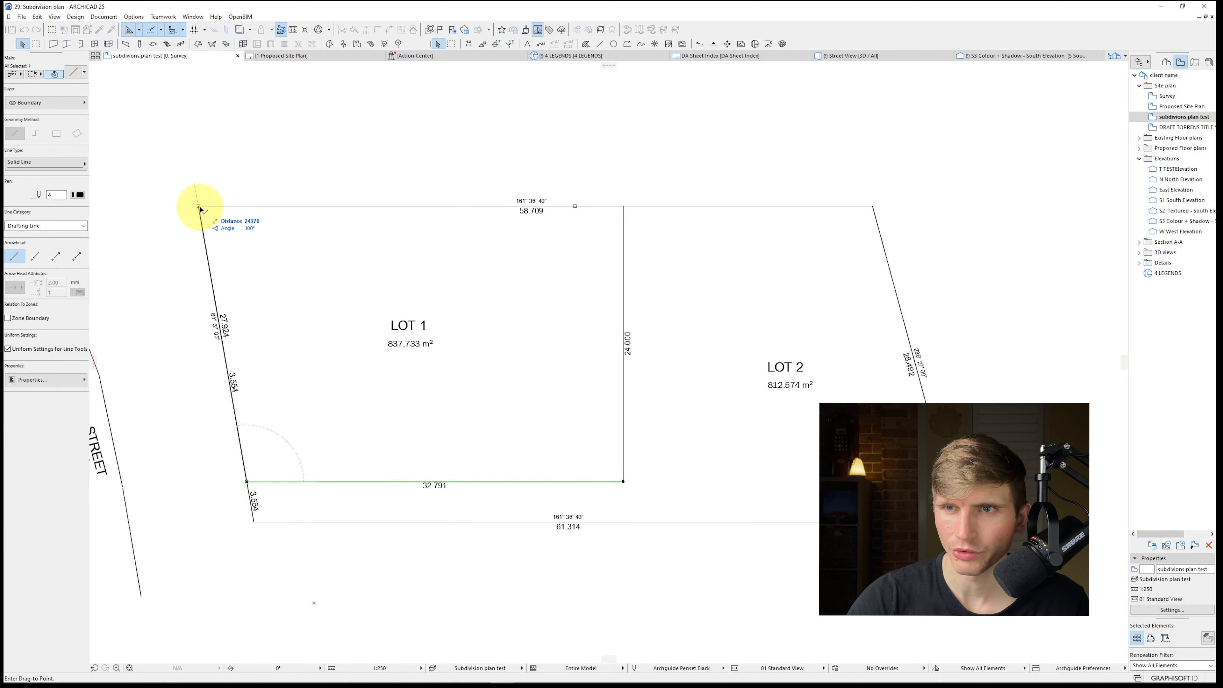
key("Escape")
double_click(233, 386)
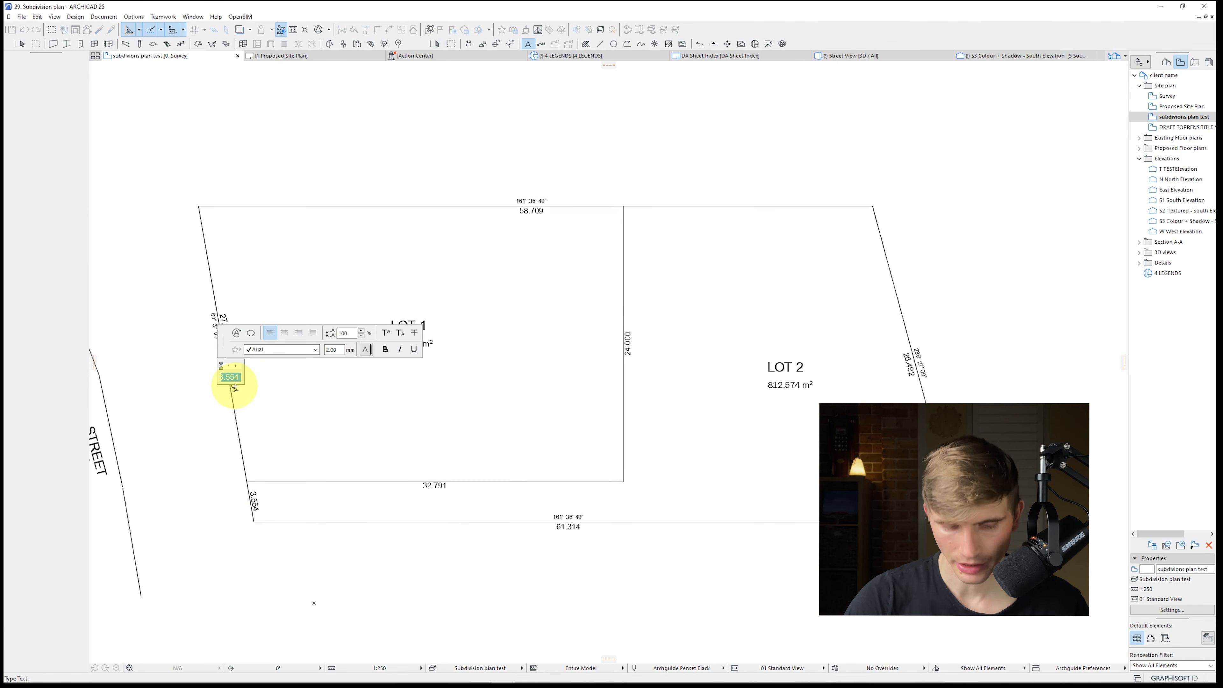
type("24370")
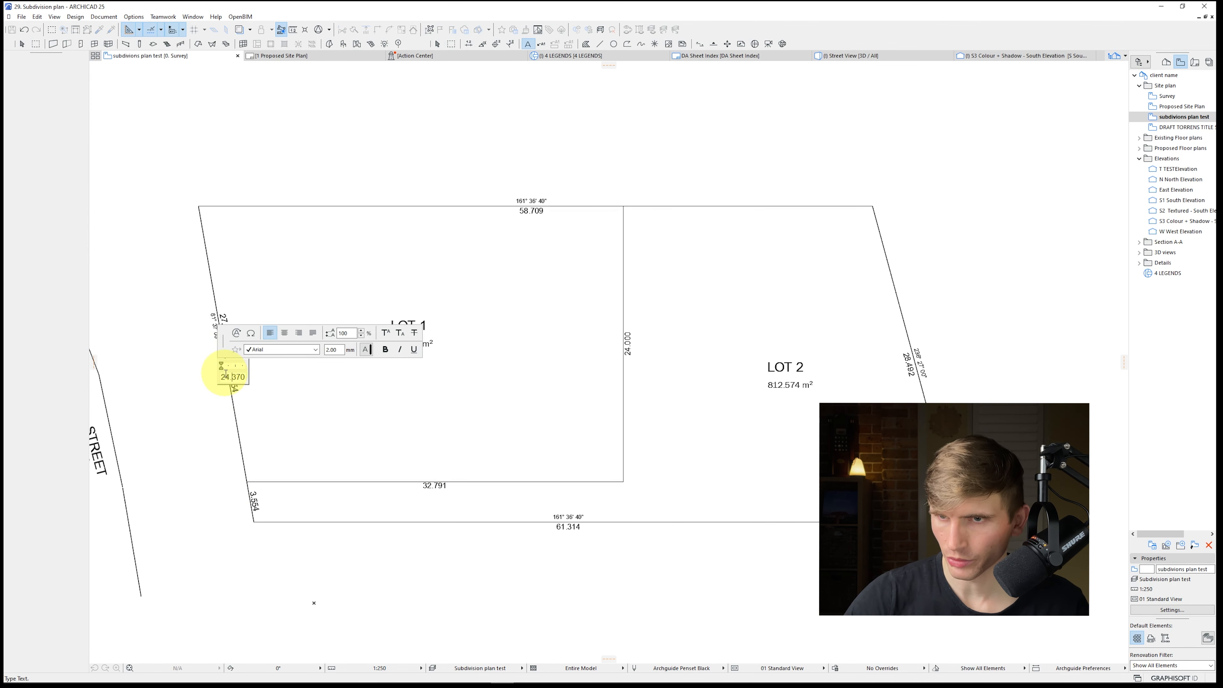
left_click(222, 405)
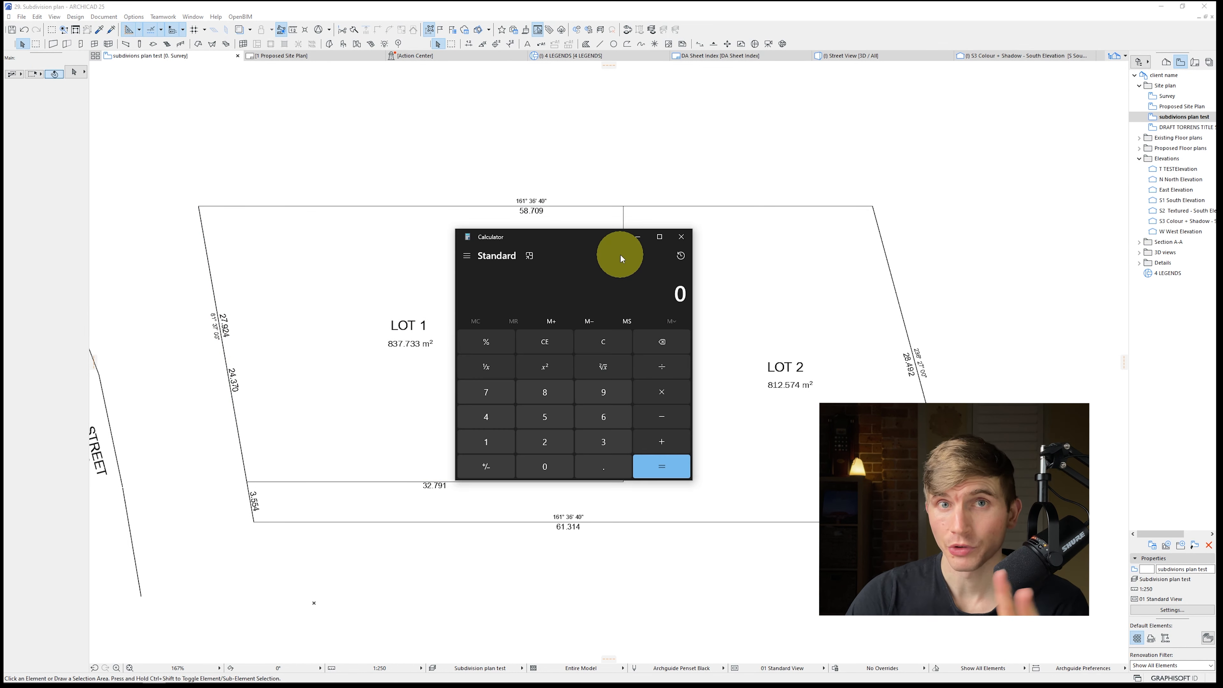
- Add 24370 and 3554 in Calculator to check the two front segments against the full boundary length
type("2")
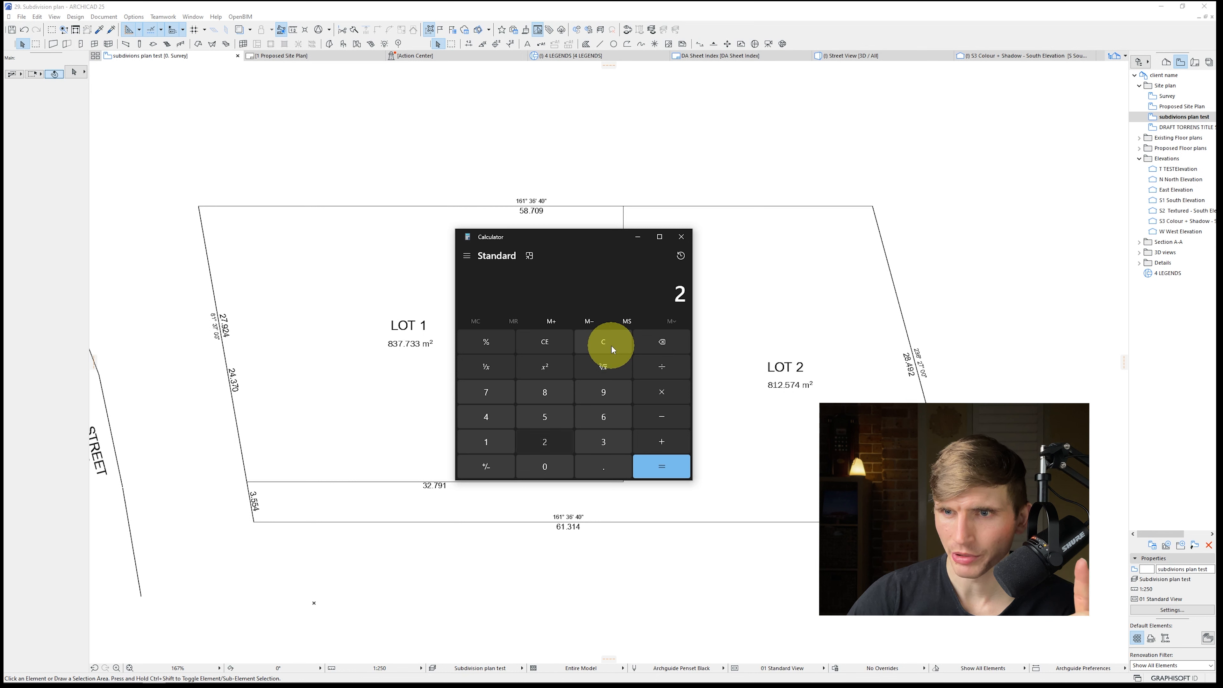
type("4370 + 3,554")
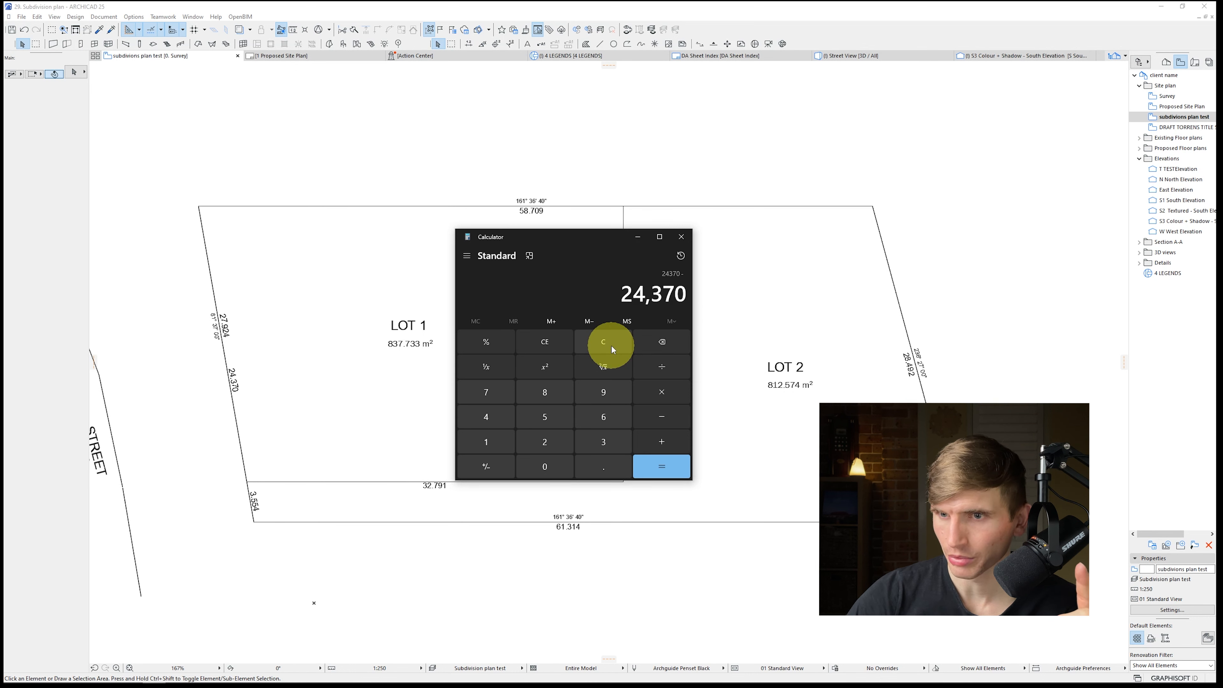
key("Return")
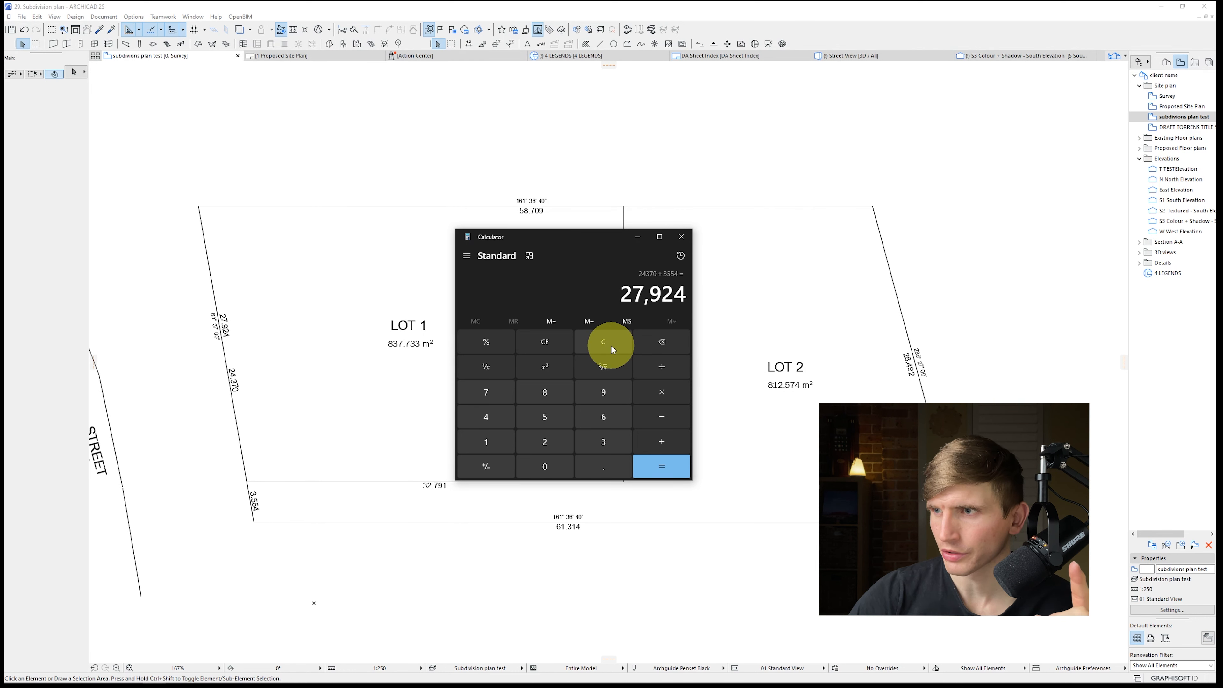
left_click(232, 340)
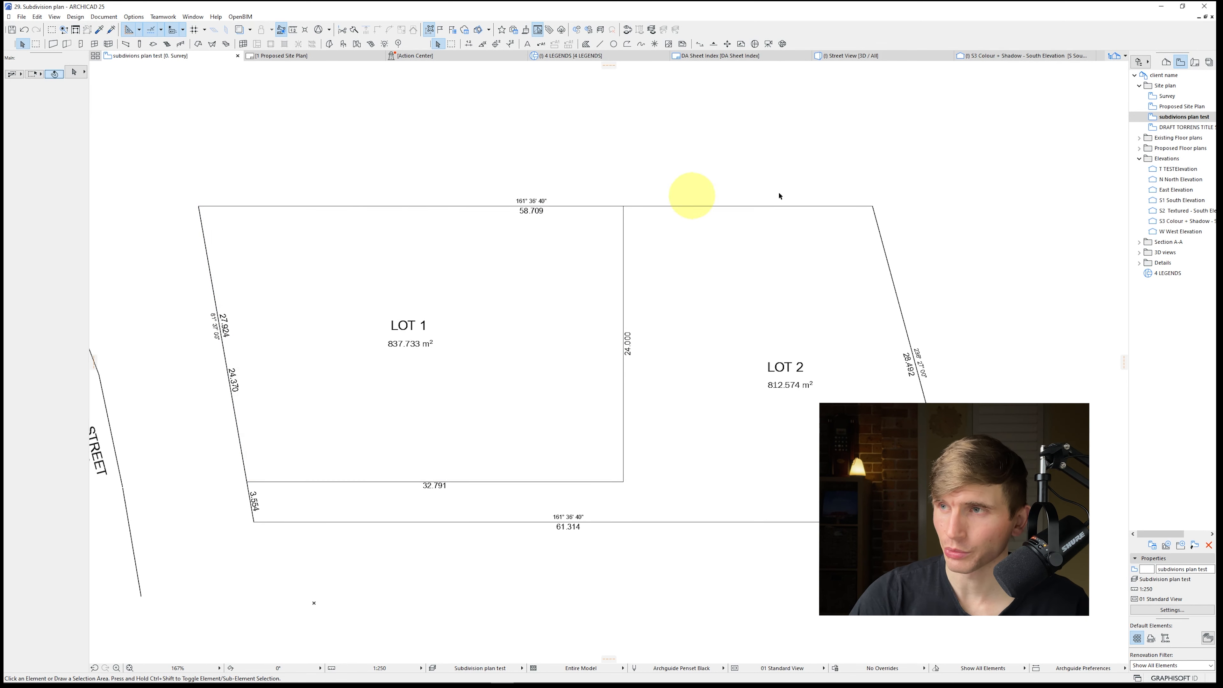
- Copy the "24.370" label to LOT 1's upper boundary, rotate it along that line and change its text to "37.020"
left_click(236, 371)
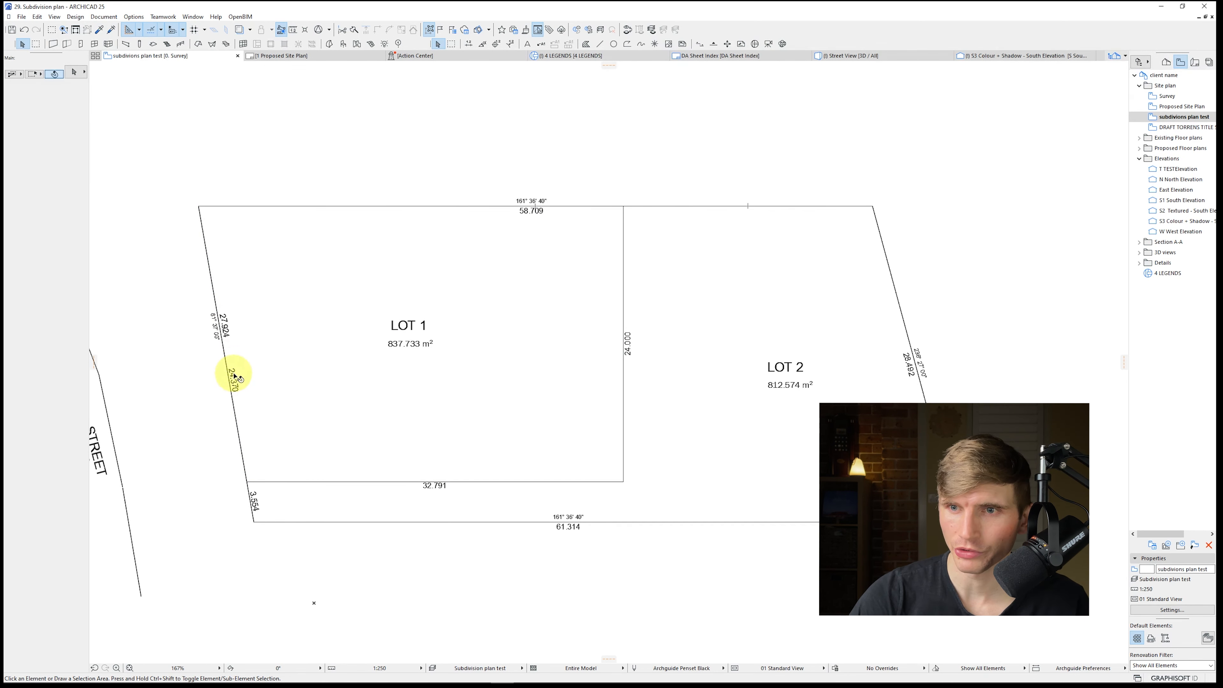
left_click_drag(237, 369, 371, 206, "ctrl")
key("ctrl+e")
left_click(371, 206)
left_click(376, 229)
left_click(413, 209)
left_click(622, 206)
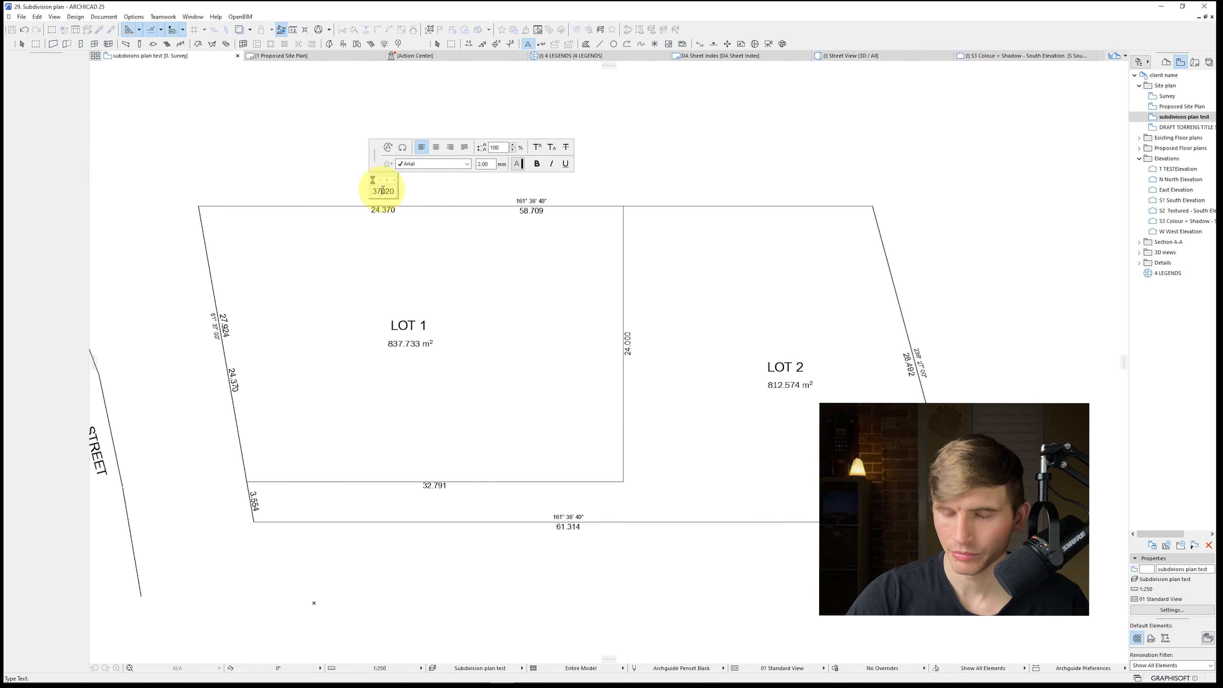
type(".")
left_click(404, 244)
- Copy the "37.020" label along the upper boundary to LOT 2, measure that segment and change the copy to "21.688"
left_click_drag(386, 210, 765, 213, "ctrl")
key("Escape")
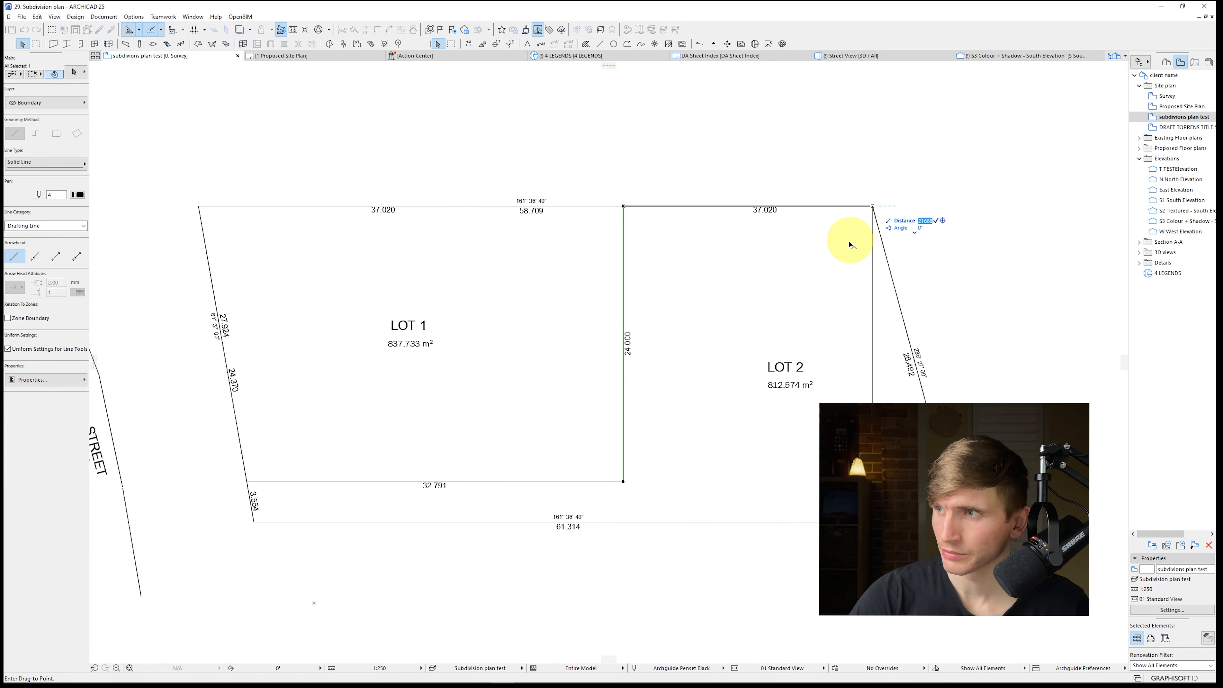
key("Escape")
key("Escape")
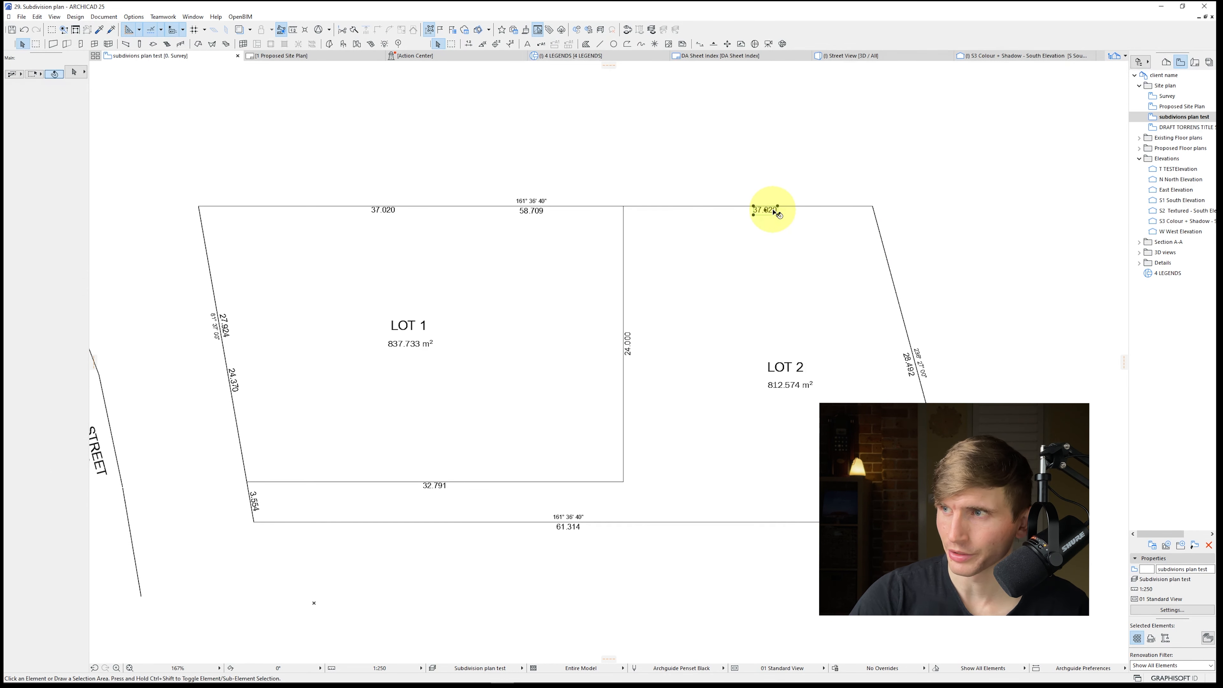
double_click(773, 211)
type(".688")
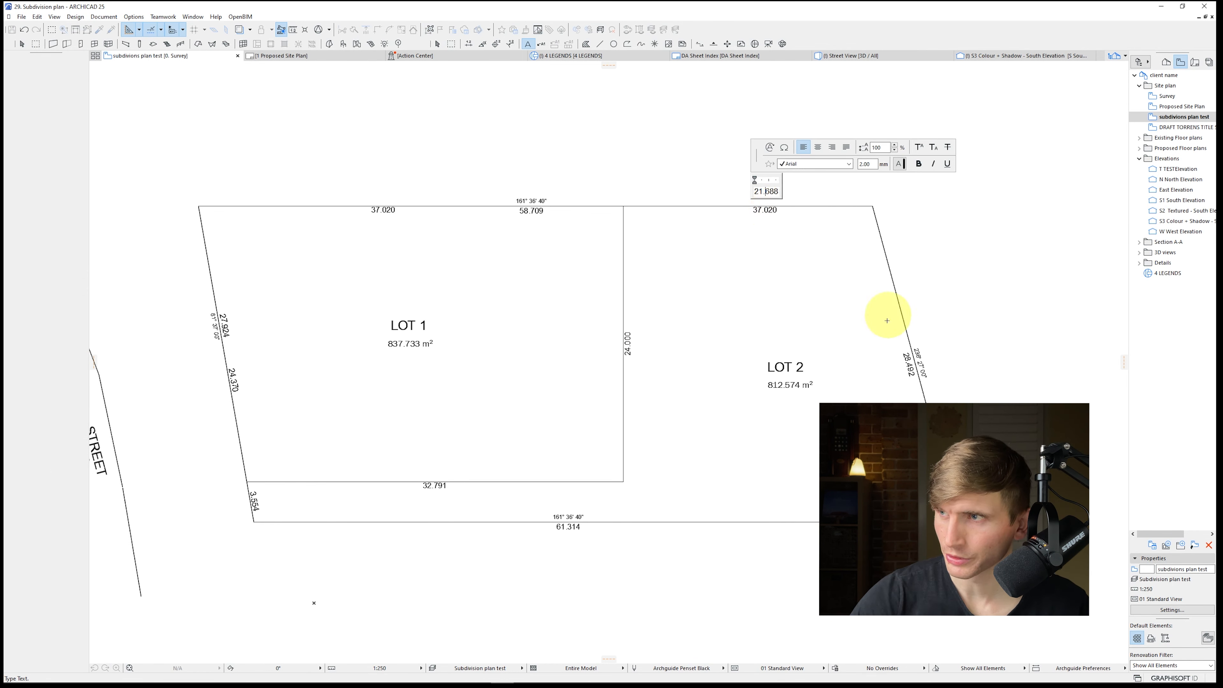
left_click(867, 350)
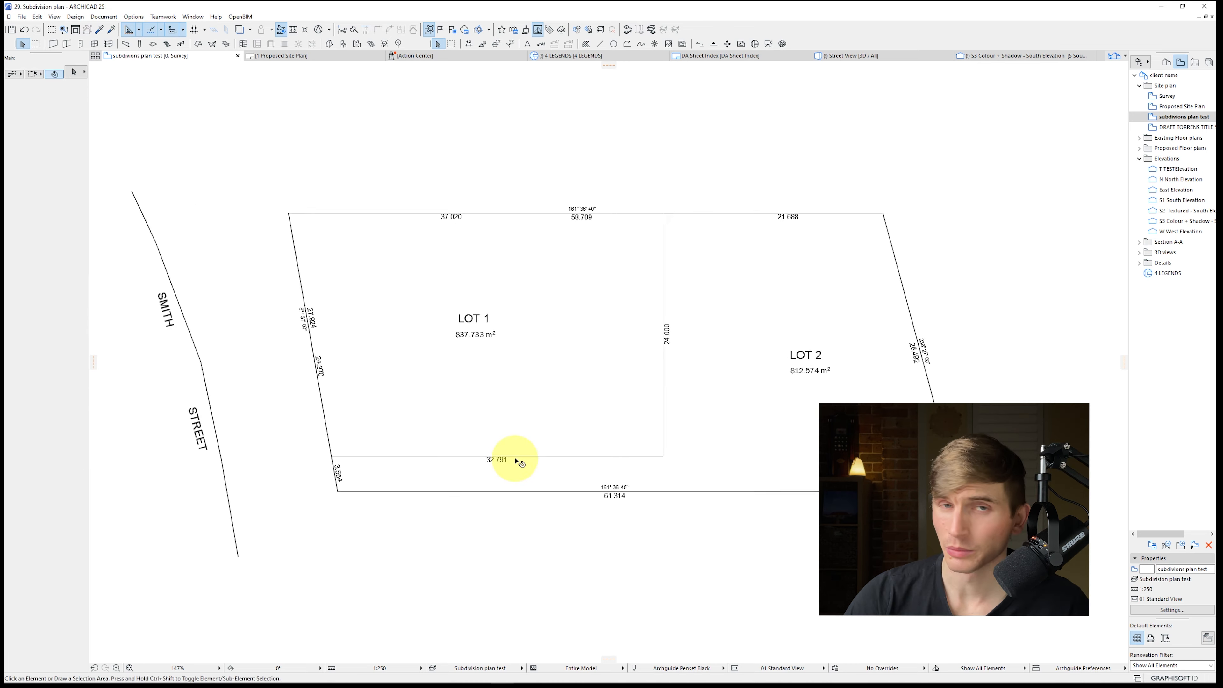
- Open the Proposed Site Plan view
scroll(515, 461, "up", 1)
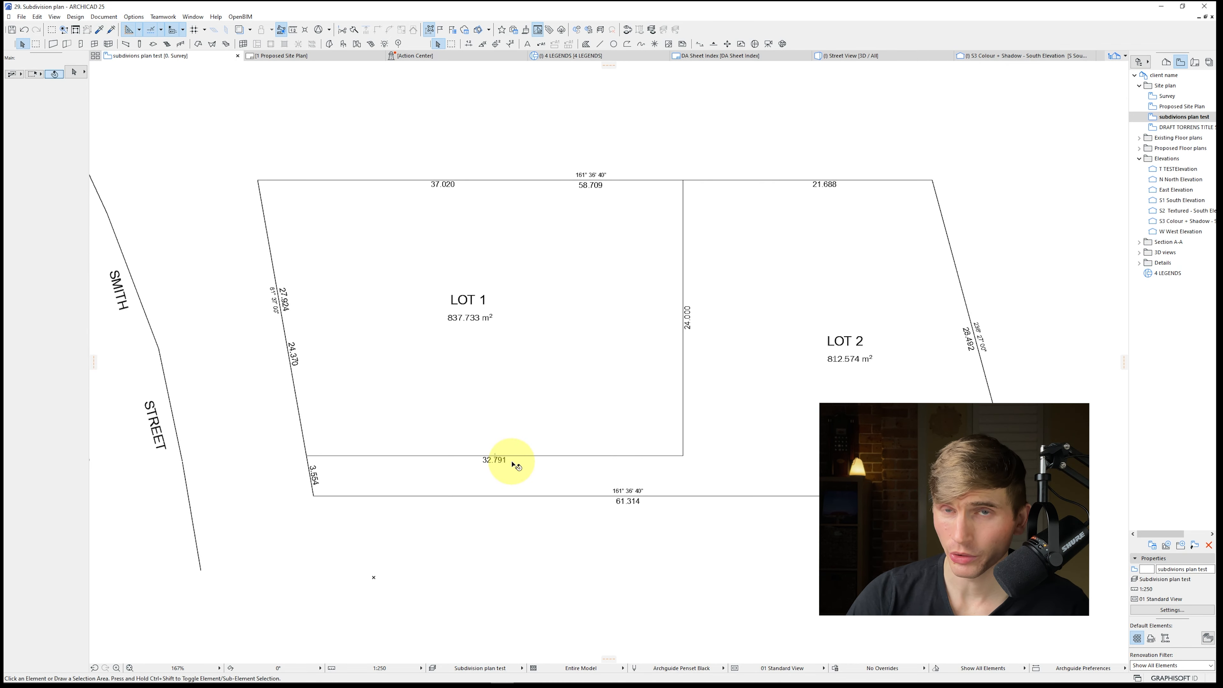
double_click(1189, 110)
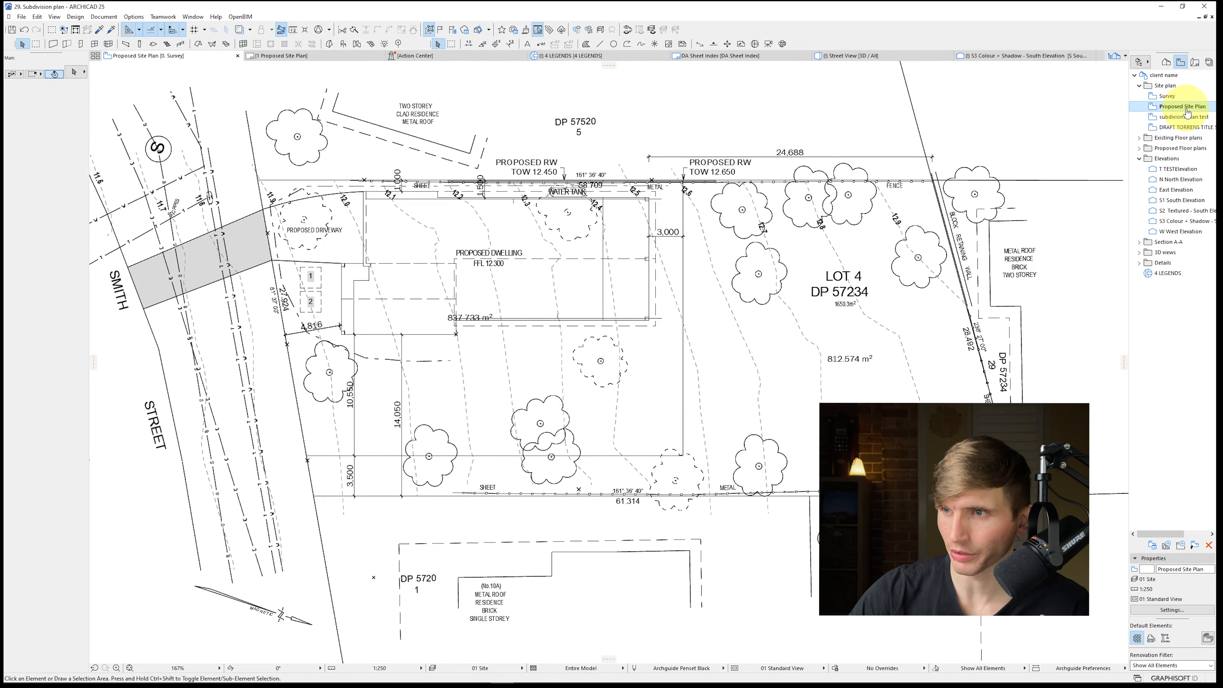
- Change the line type of the two lot division lines in the Proposed Site Plan from solid to Fine Dashed Line
scroll(876, 257, "down", 4)
middle_click_drag(877, 257, 766, 285)
scroll(499, 402, "up", 1)
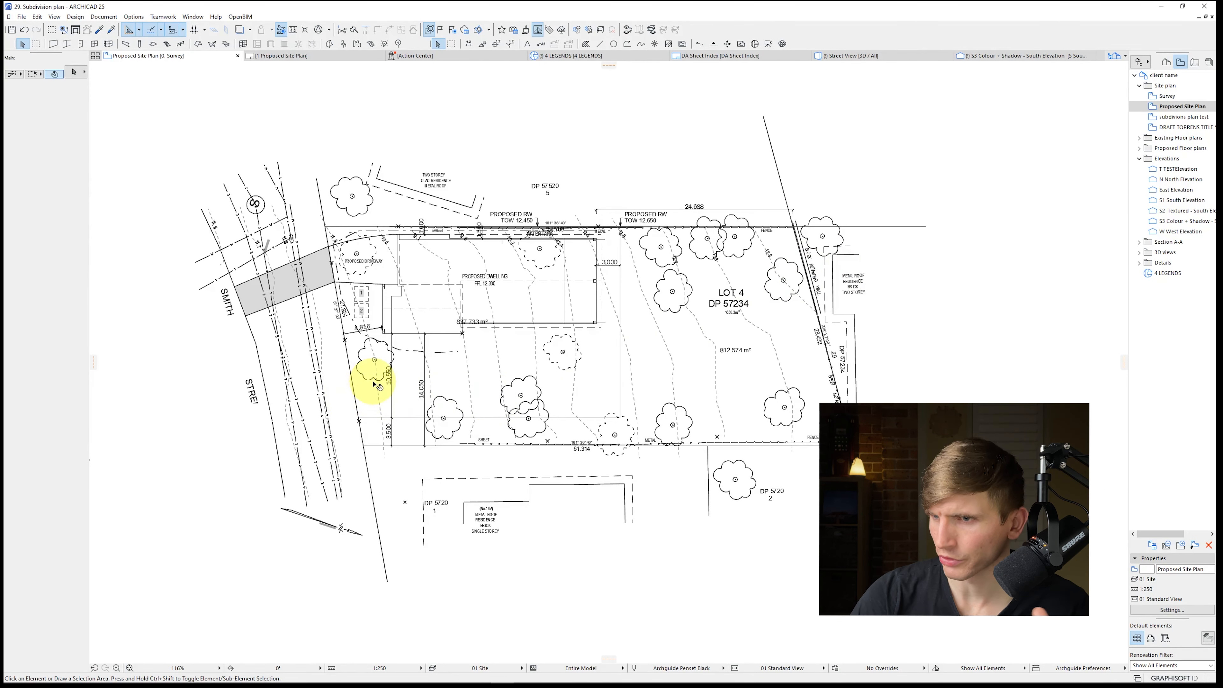
left_click(554, 417)
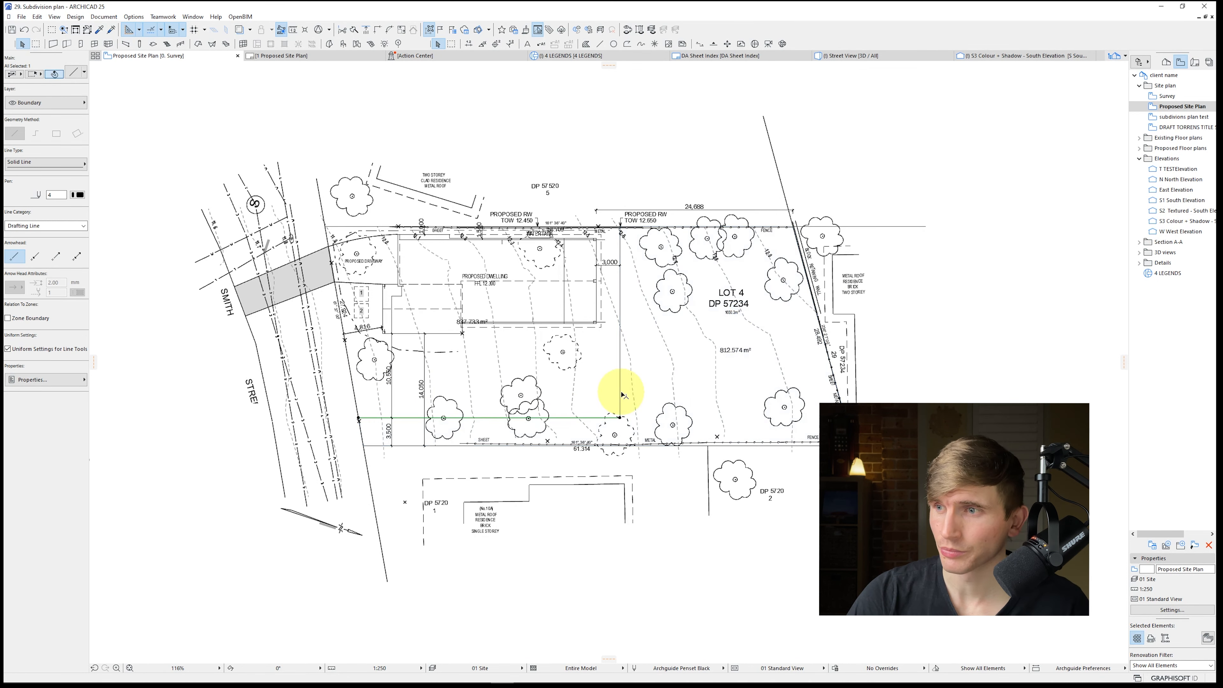
left_click(67, 162)
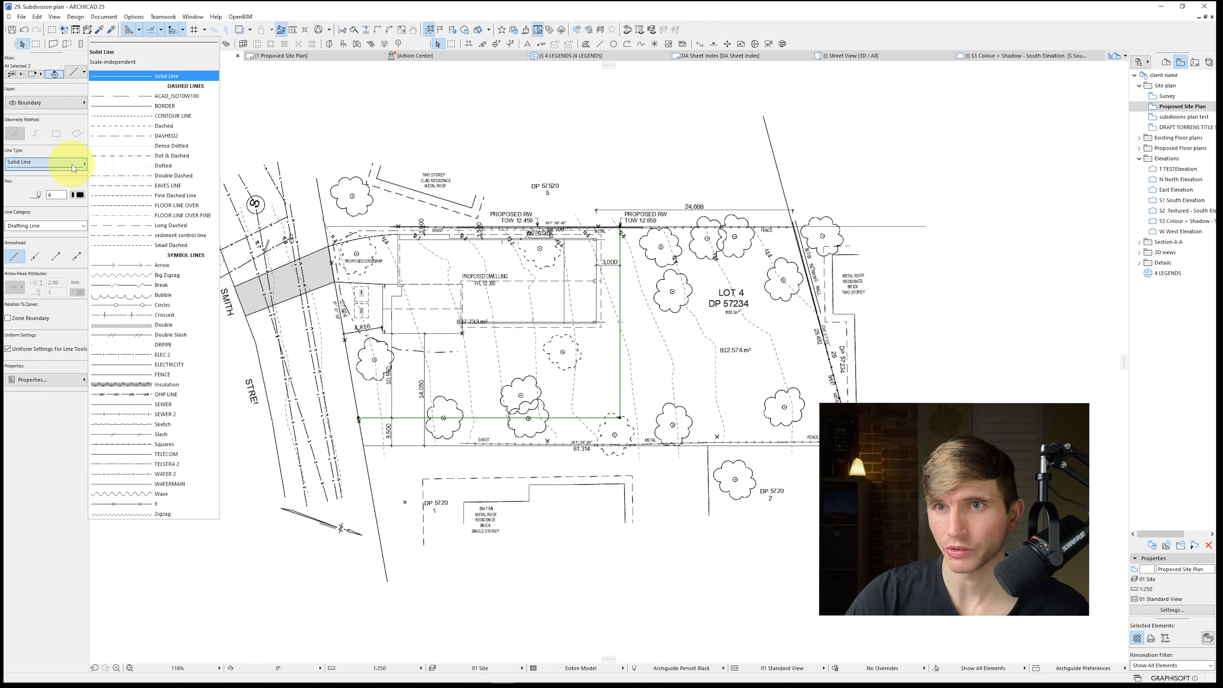
left_click(132, 195)
- Compare the division lines in the subdivision plan view with the Proposed Site Plan, ending in the subdivision plan view
double_click(1184, 117)
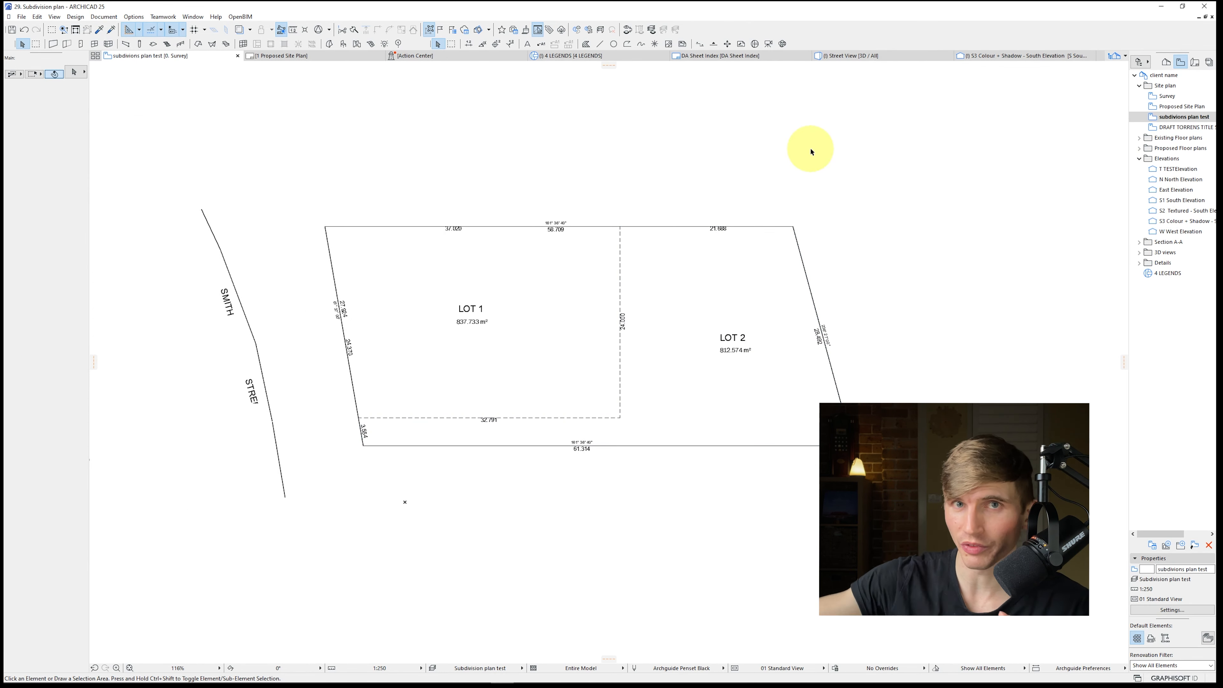
double_click(1164, 108)
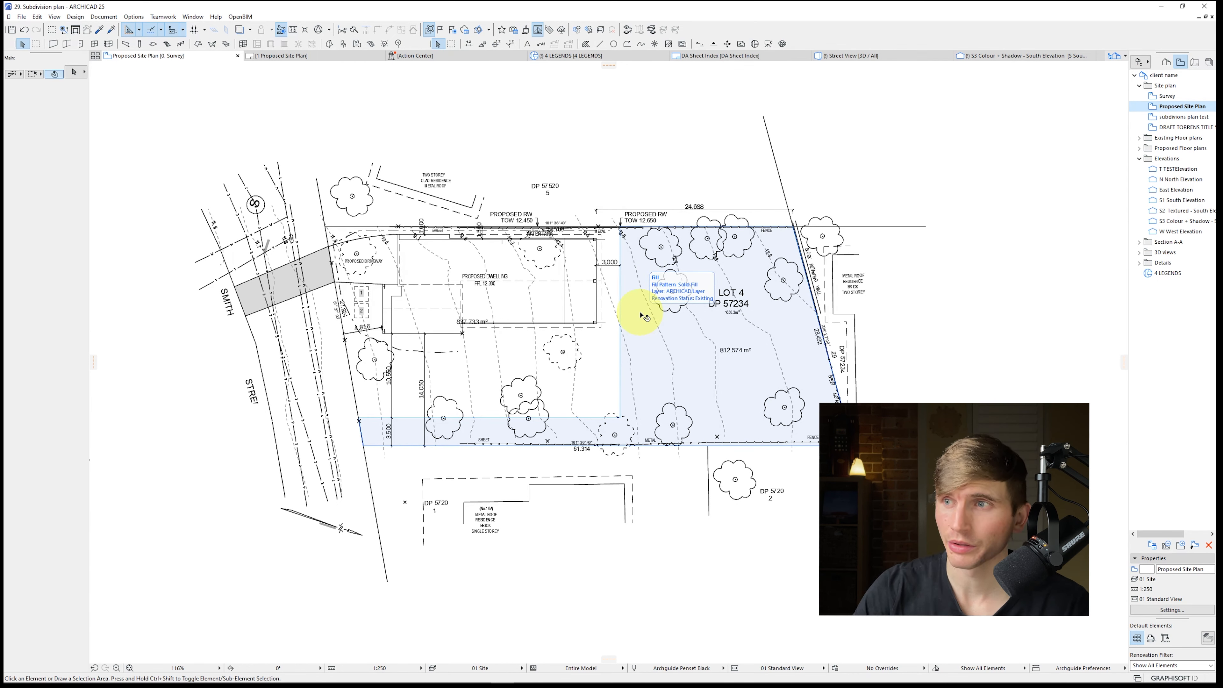
double_click(1175, 118)
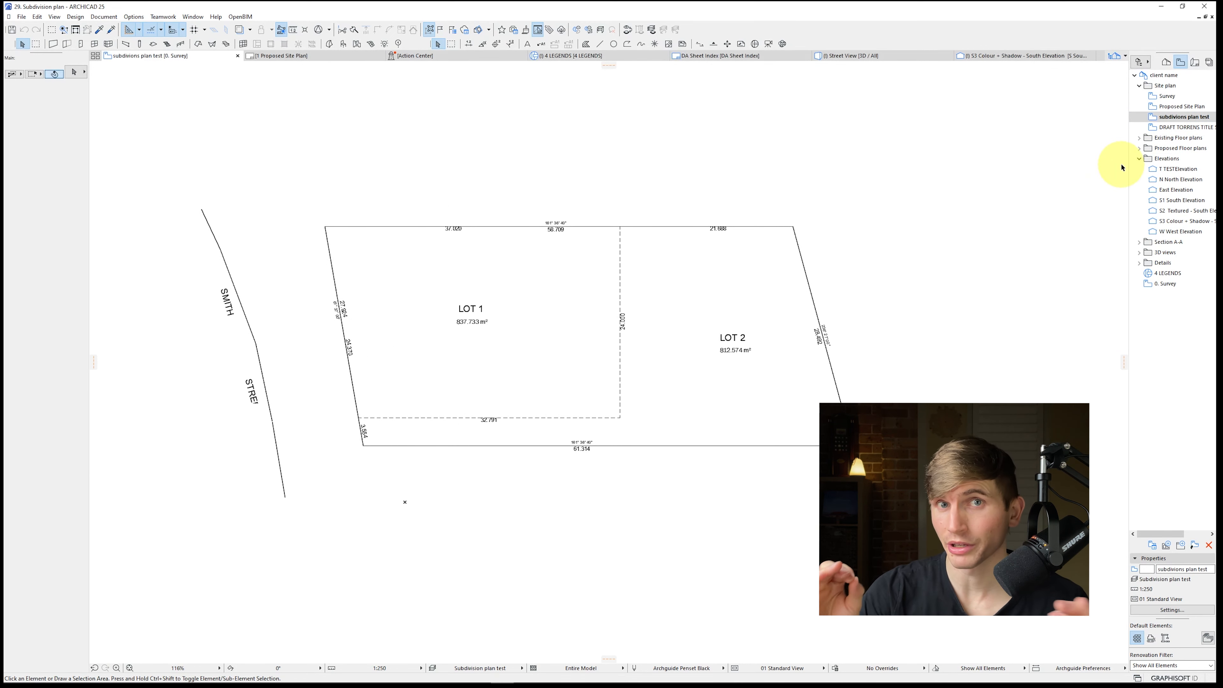
- Create a layout named SUBDIVISION PLAN with the A2 Landscape master and place the subdivision plan view on it
left_click(1194, 62)
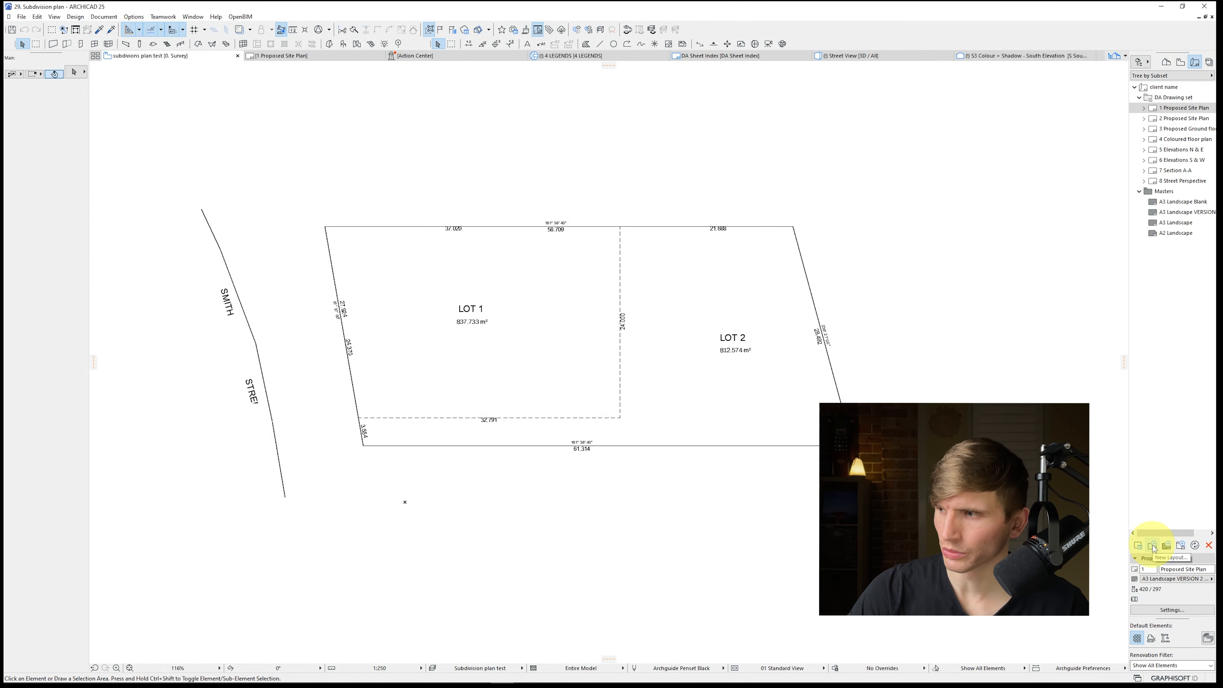
left_click(1153, 545)
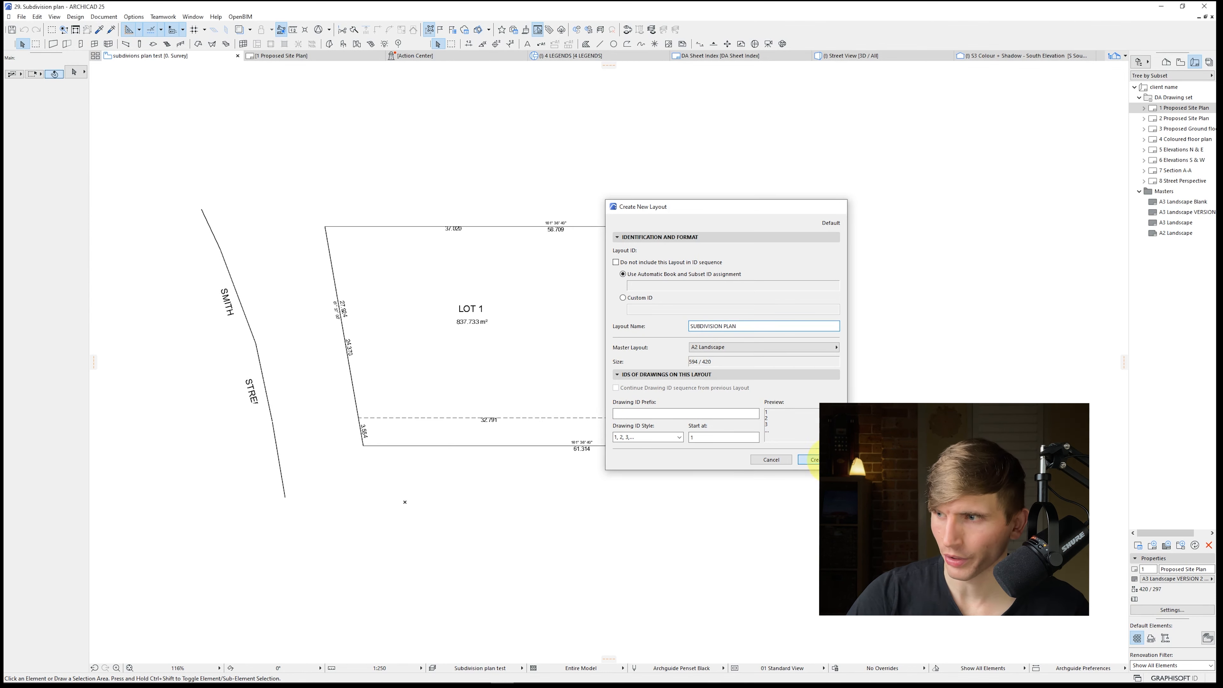
left_click(813, 460)
left_click(1181, 63)
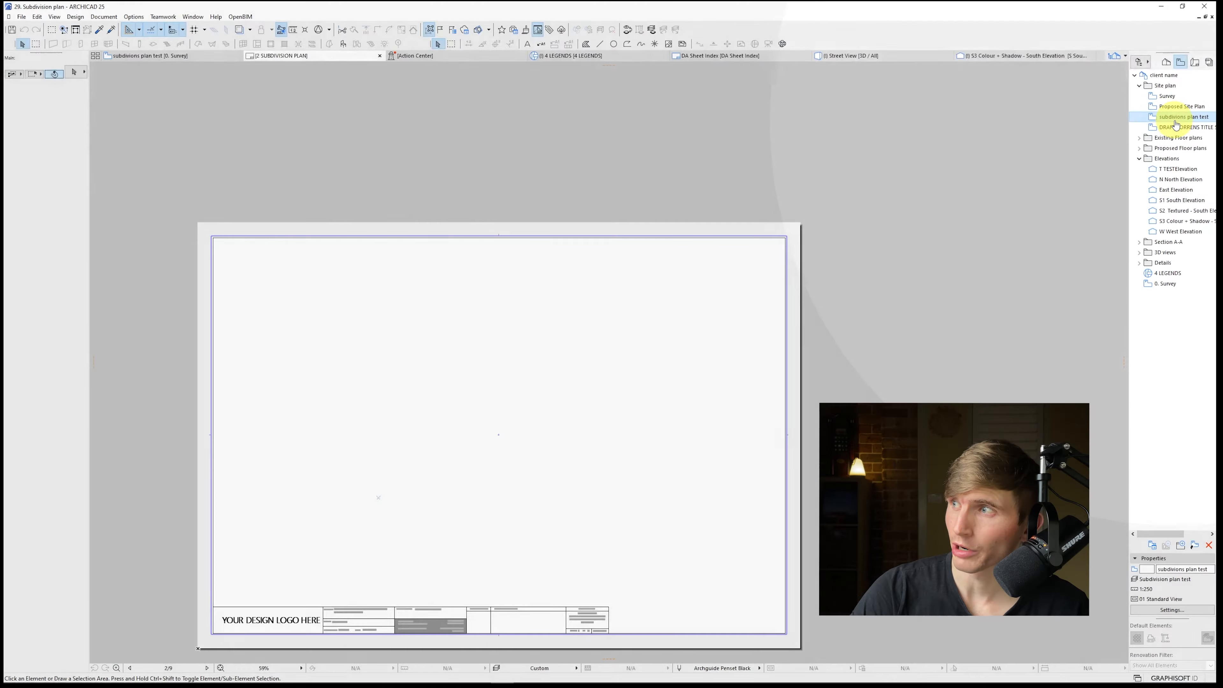
mouse_move(1175, 117)
left_mouse_down()
mouse_move(1063, 141)
mouse_move(503, 399)
left_mouse_up()
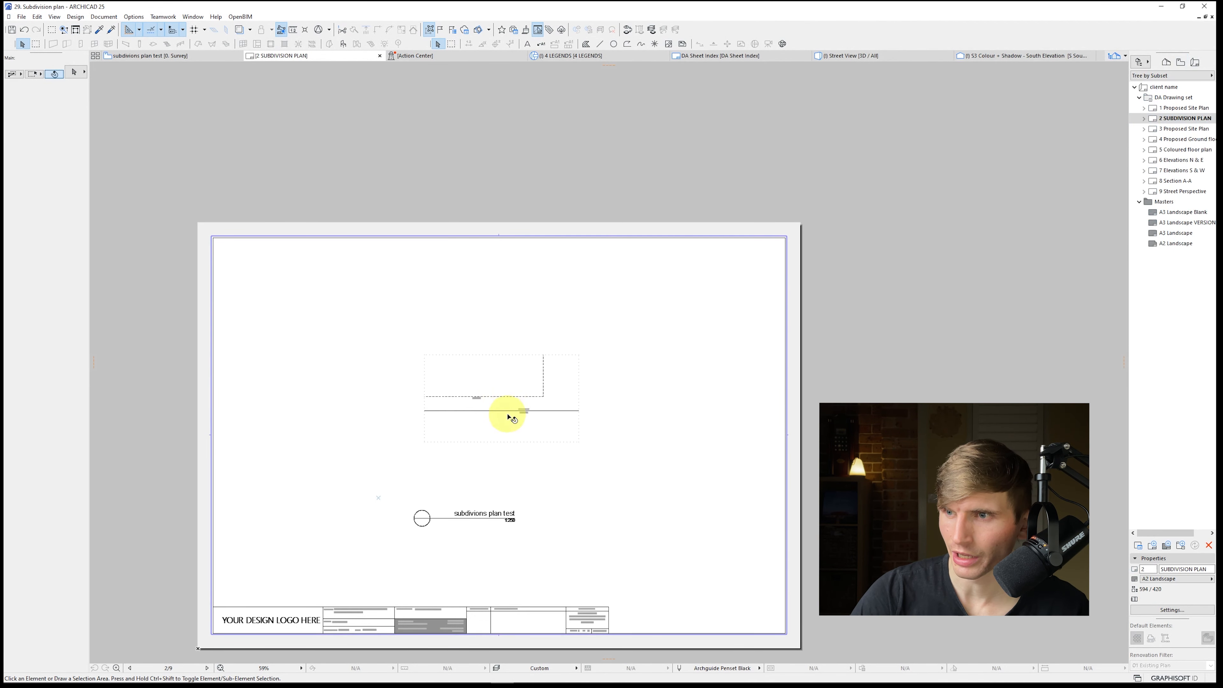
- Change the SUBDIVISION PLAN layout's master layout to the A3 Landscape VERSION 2 DA set
right_click(1175, 118)
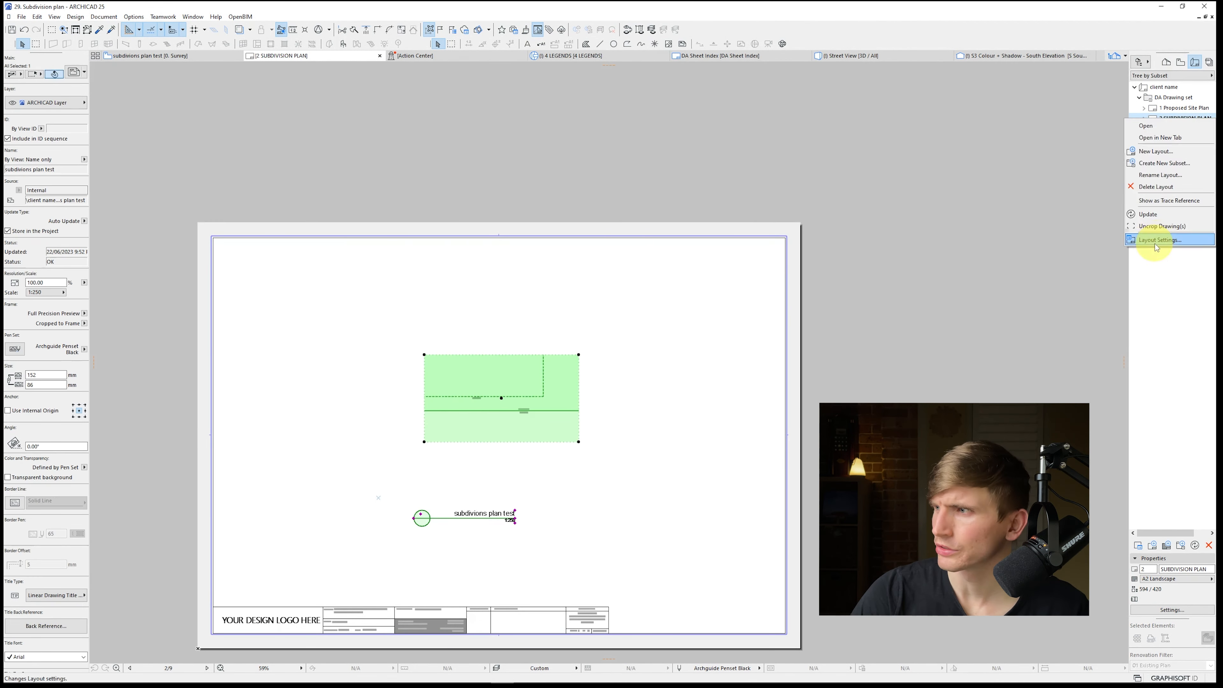
left_click(1157, 241)
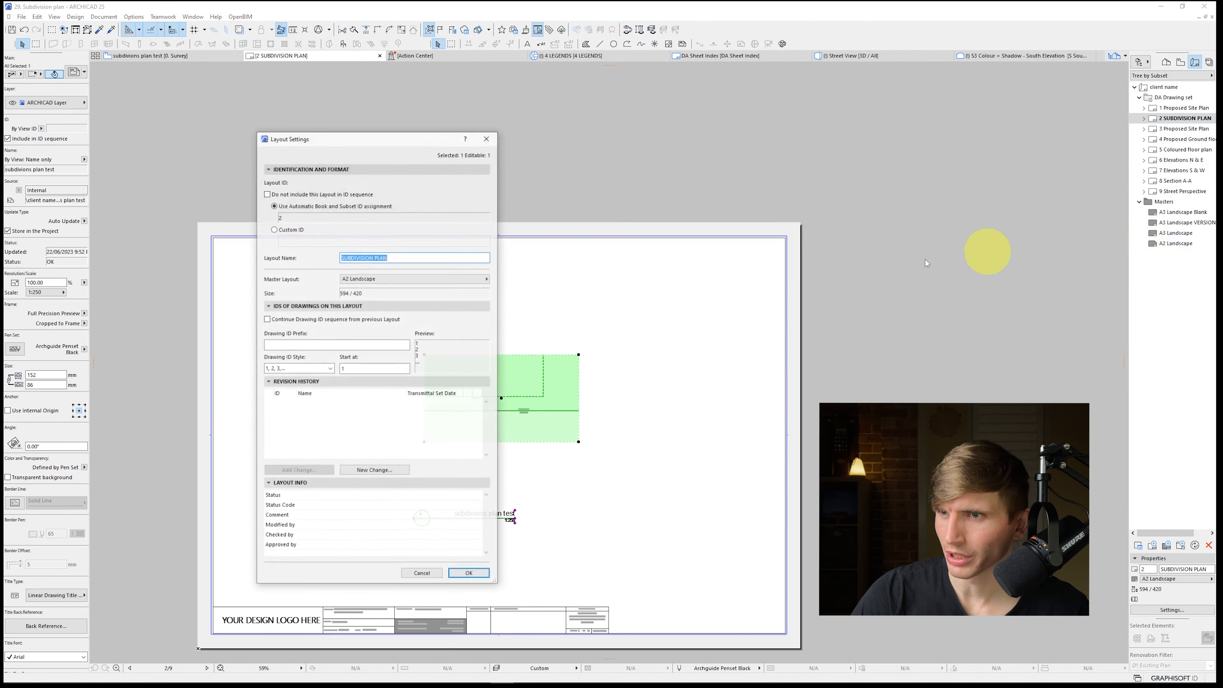
left_click(432, 278)
left_click(522, 286)
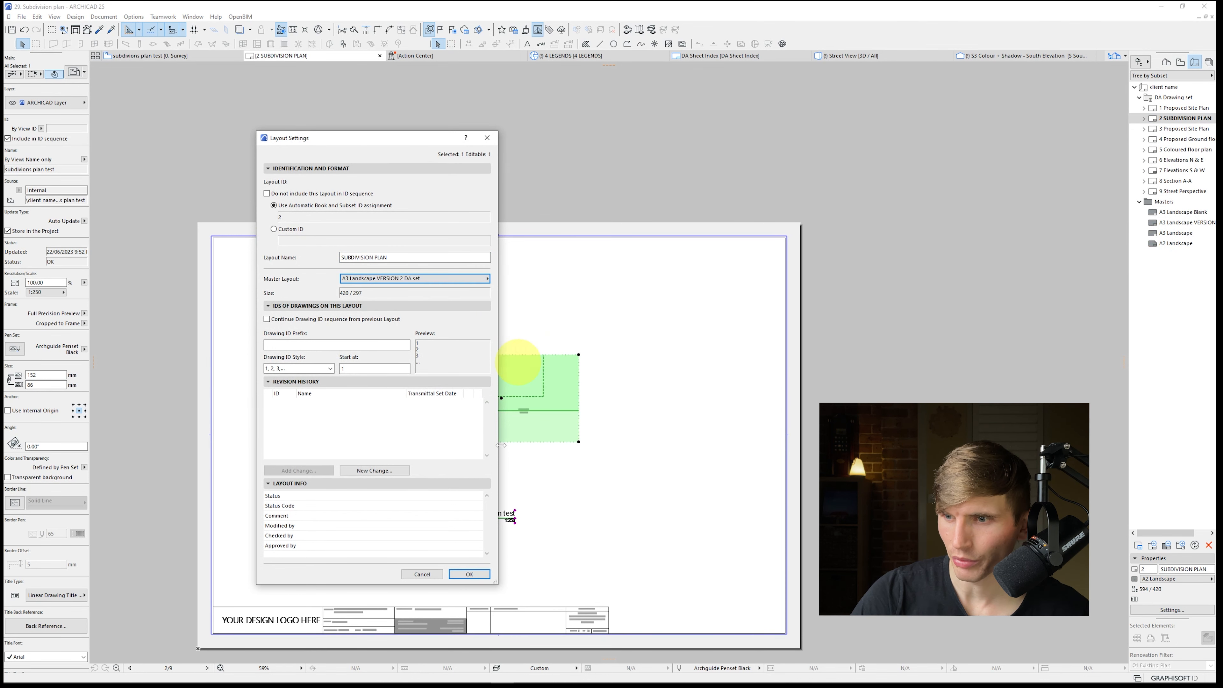
left_click(469, 574)
left_click(537, 535)
- Fit the placed drawing's frame to the whole drawing and reposition it with its title centrally above the title block
left_click(504, 405)
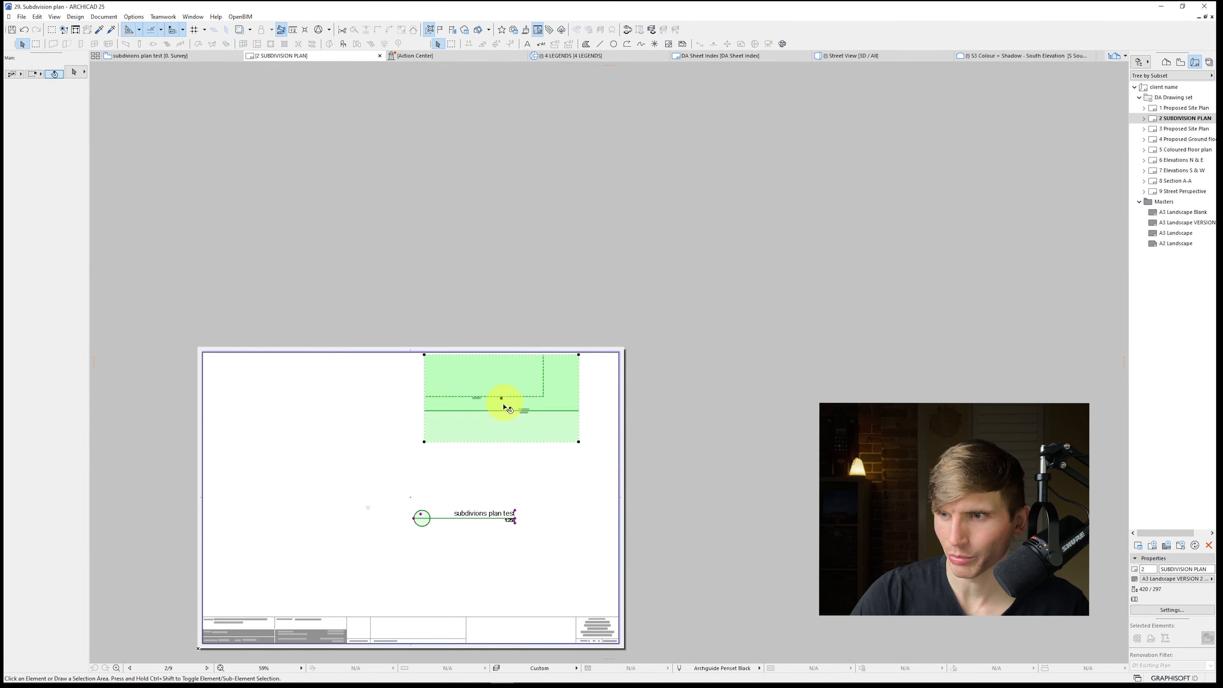
left_click_drag(503, 404, 415, 485)
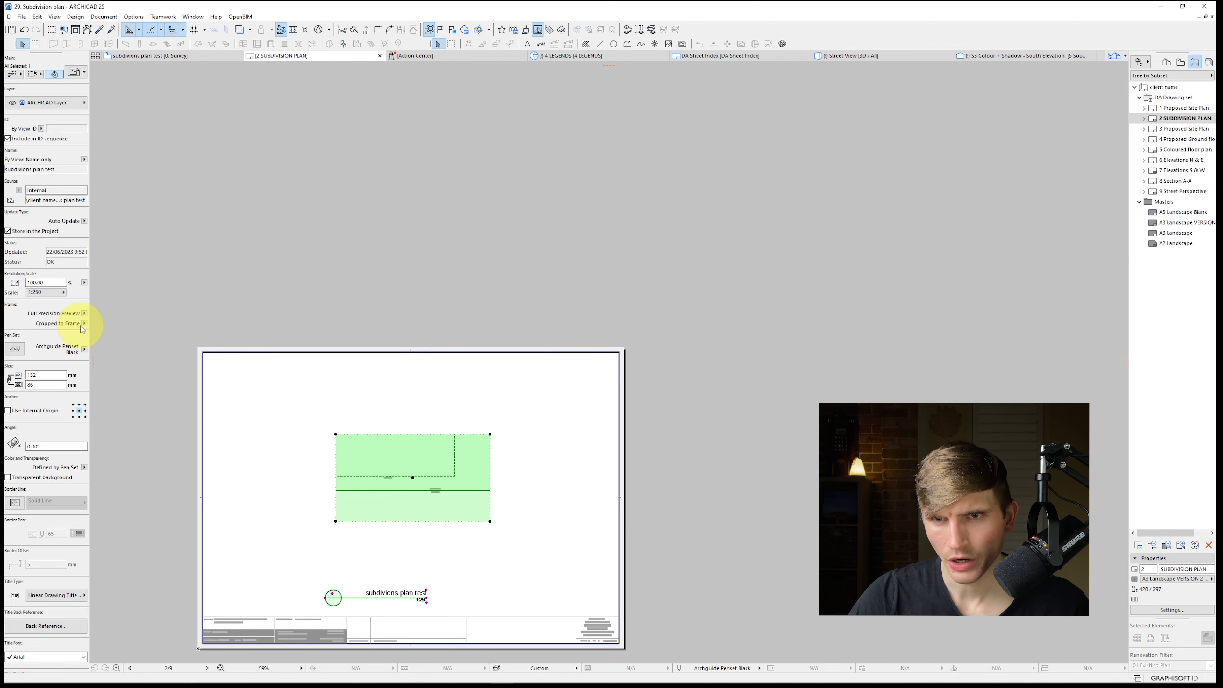
left_click(85, 323)
left_click(105, 324)
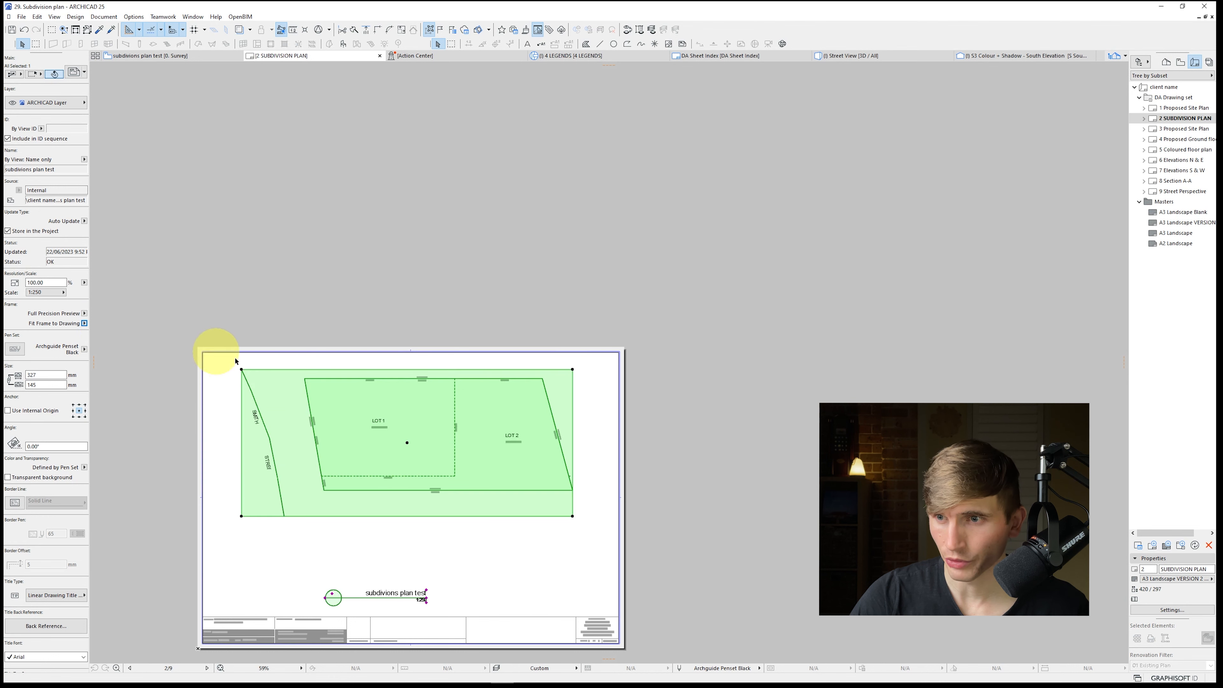
mouse_move(328, 630)
left_mouse_down()
mouse_move(305, 579)
mouse_move(367, 562)
left_mouse_up()
key("Escape")
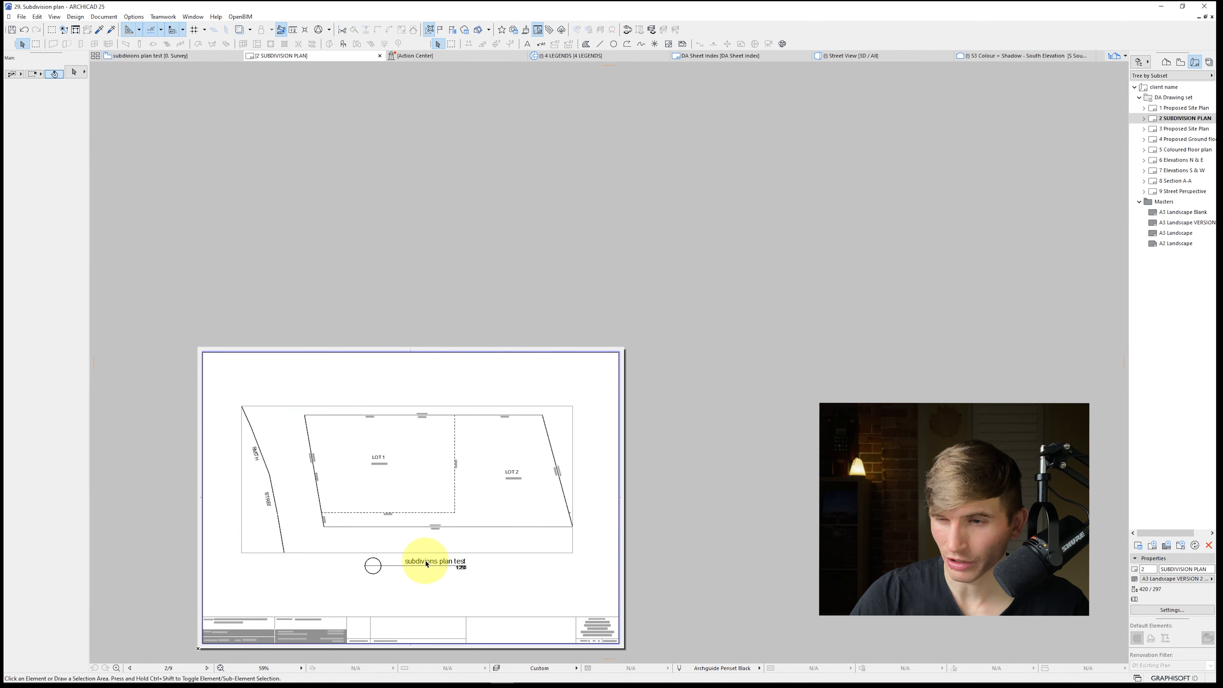
- Rename the subdivision plan test view to "DRAFT TORRENS TITLE SUBDIVISION PLAN"
left_click(1180, 62)
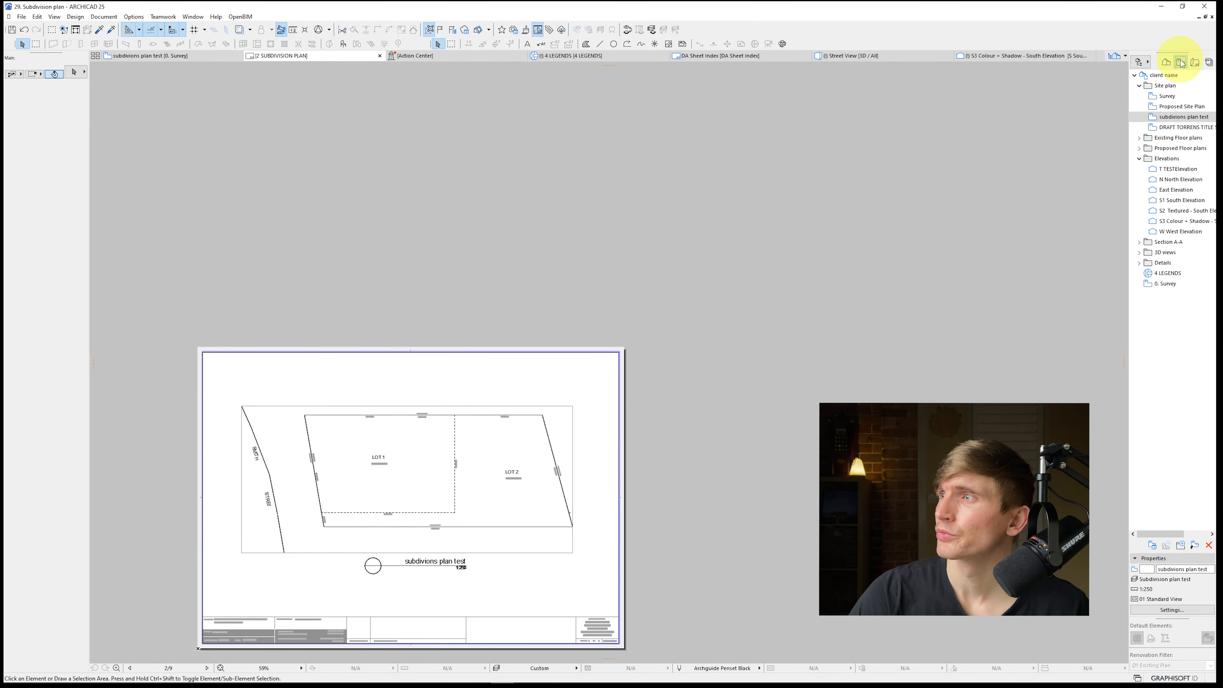
right_click(1177, 117)
left_click(1145, 150)
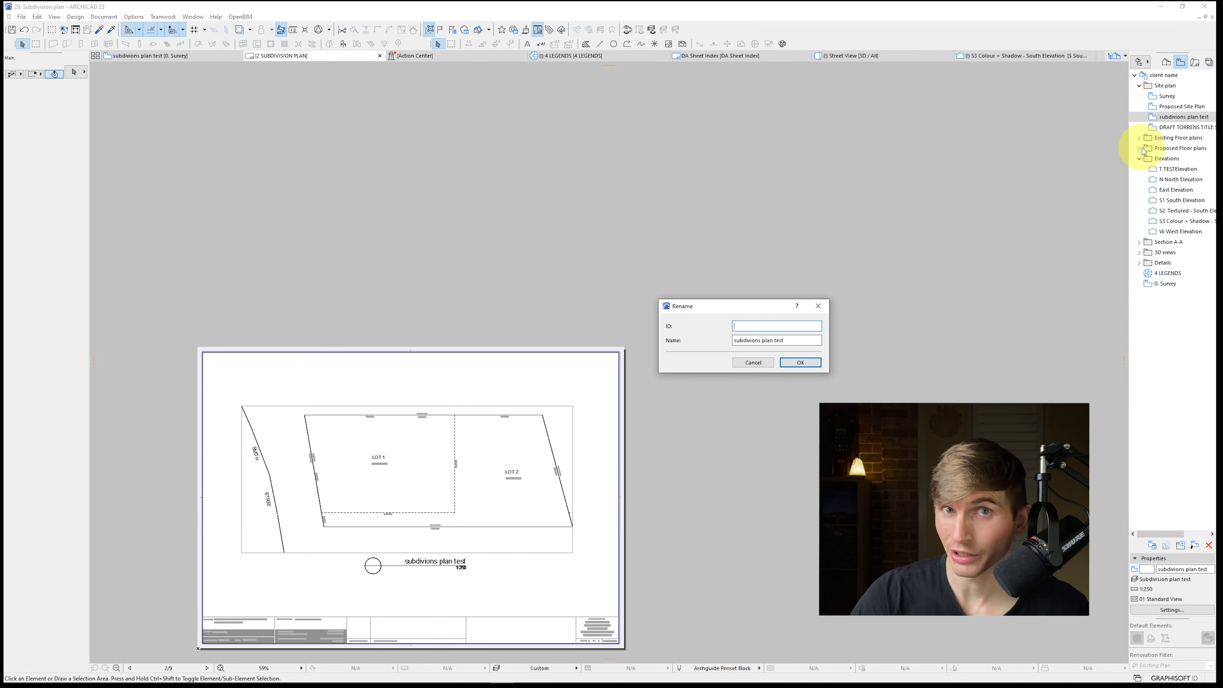
key("BackSpace")
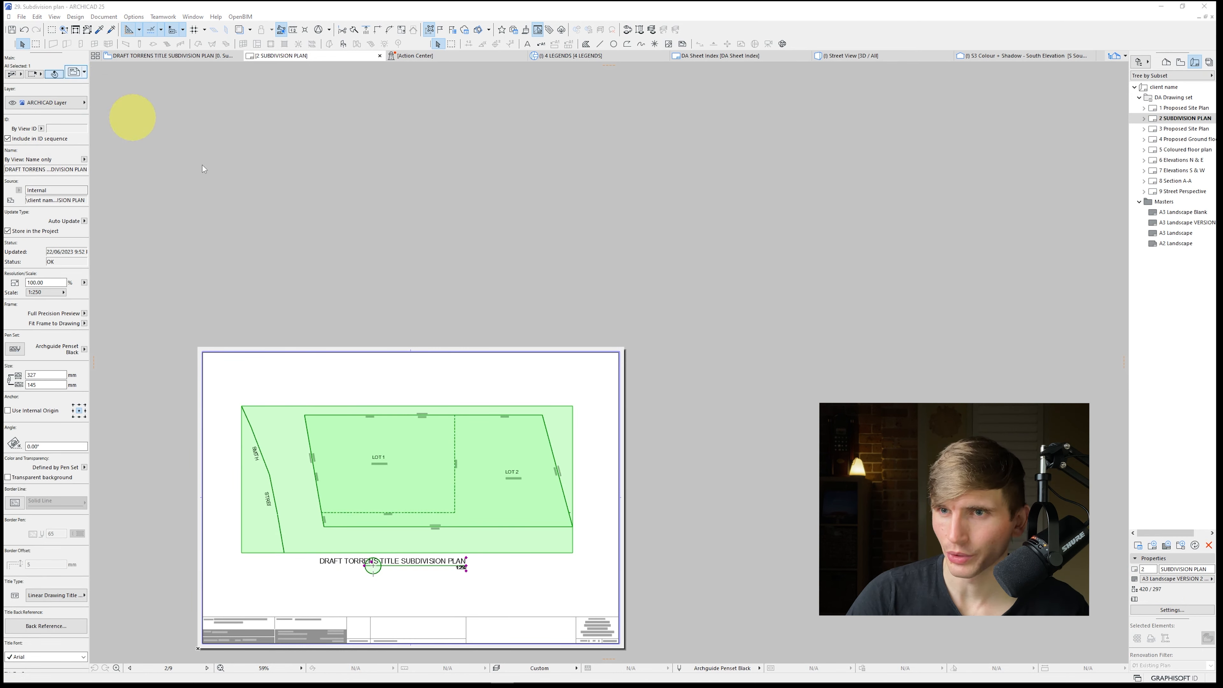
- Adjust the custom width of the placed drawing's title in its positioning settings to suit the longer title text
key("ctrl+t")
left_click(791, 458)
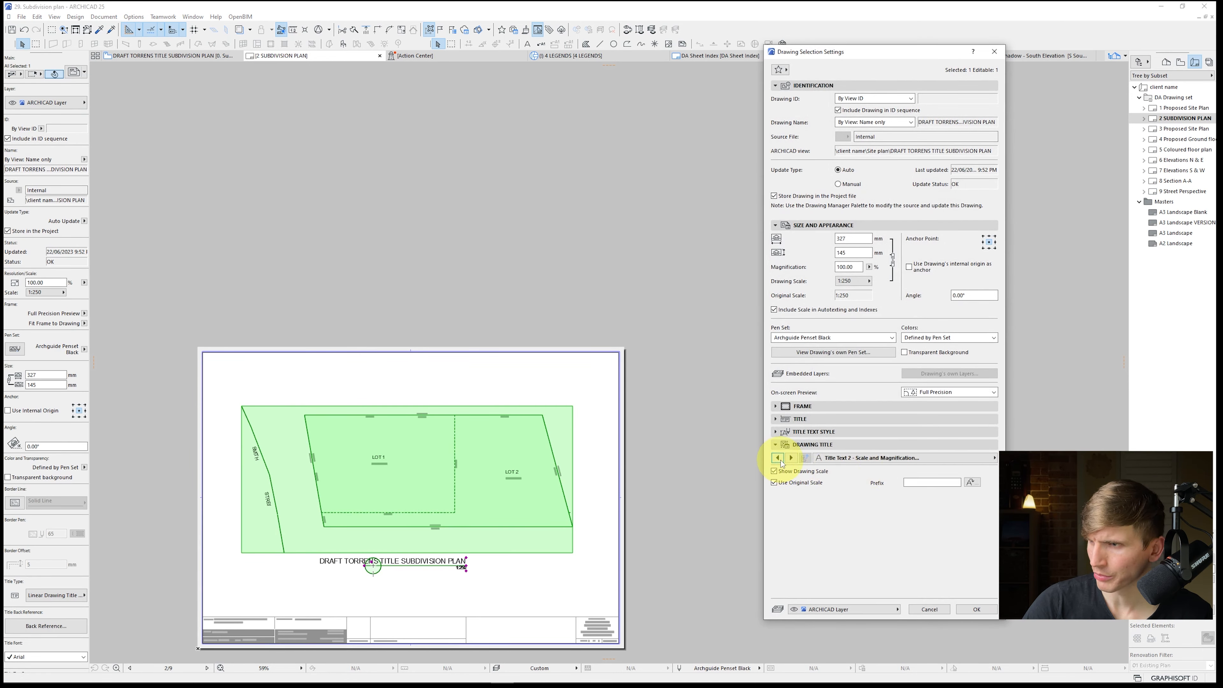
left_click(777, 457)
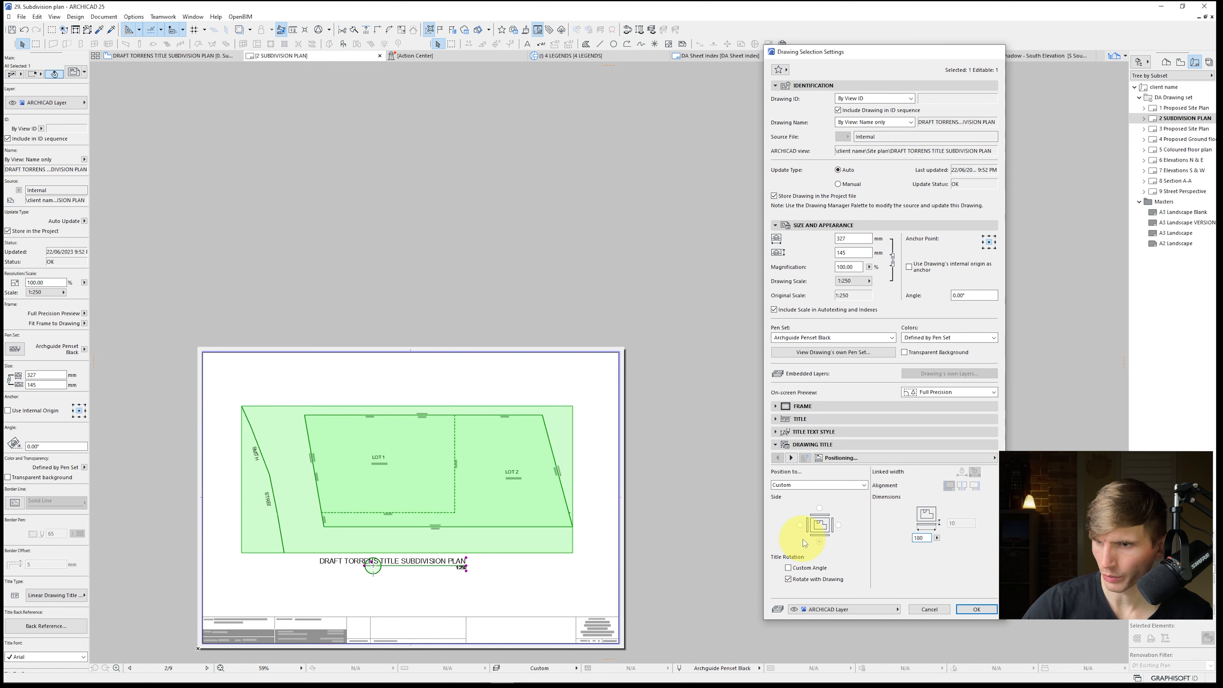
key("Return")
left_click(711, 522)
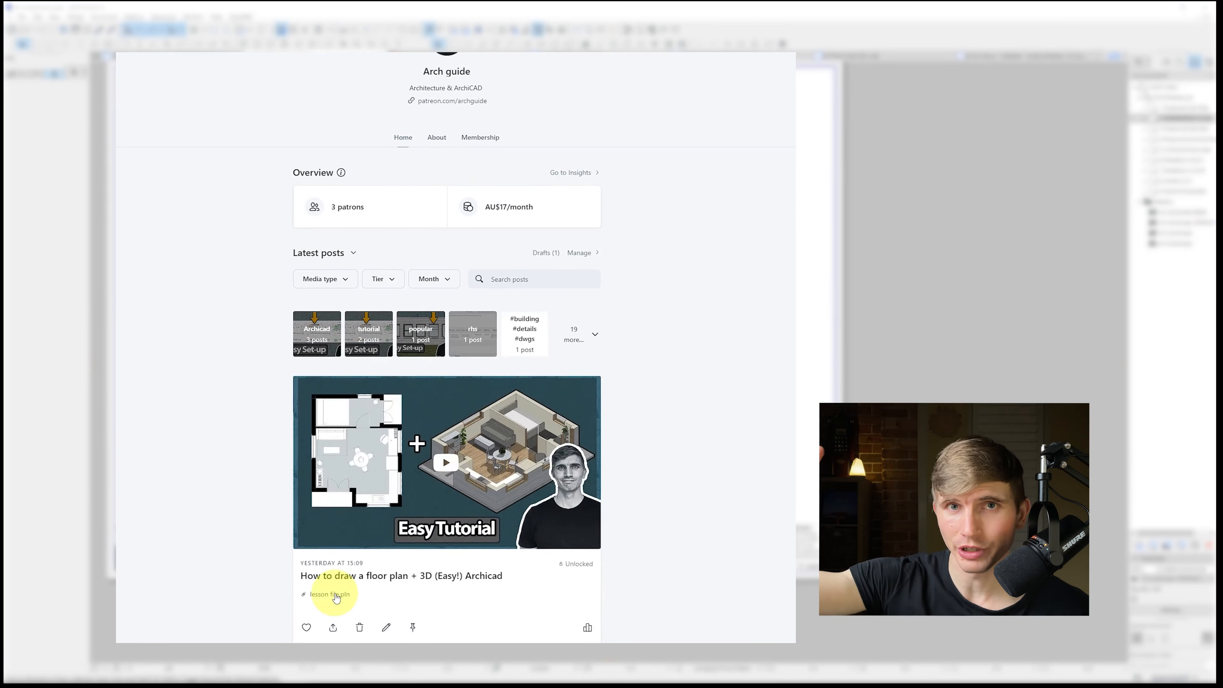
- Switch to the Patreon page, download lesson file.pln from the floor plan tutorial post and open it in Archicad
left_click(332, 595)
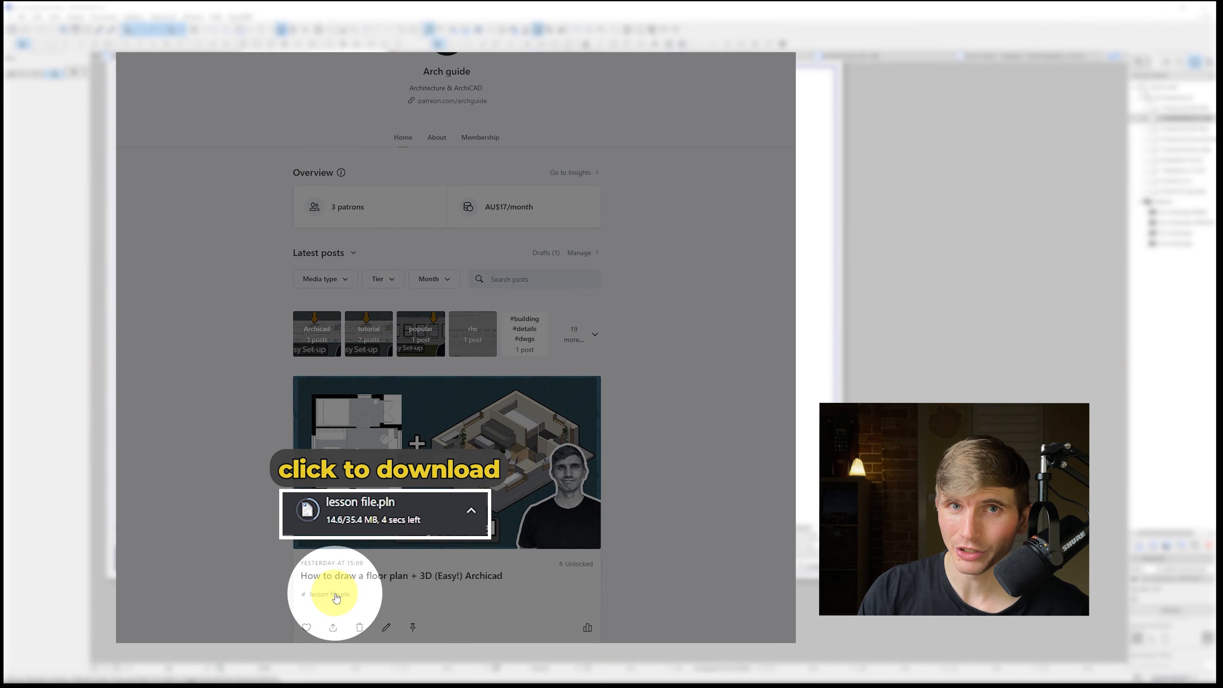
left_click(471, 511)
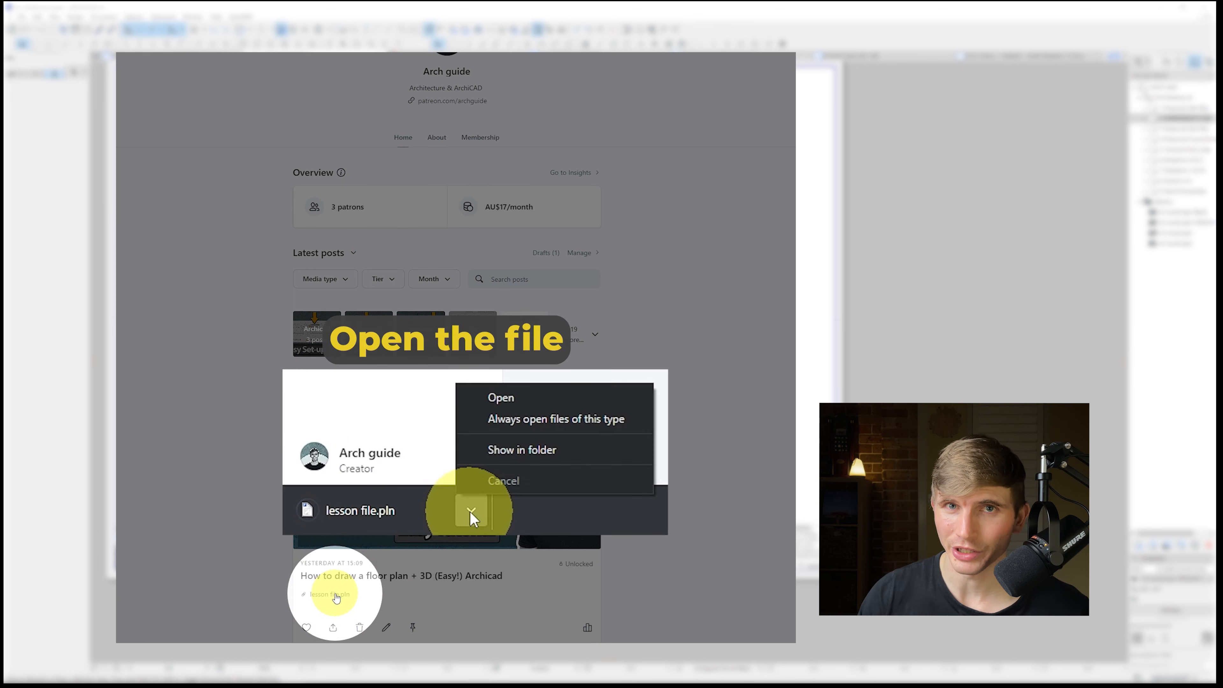
left_click(521, 405)
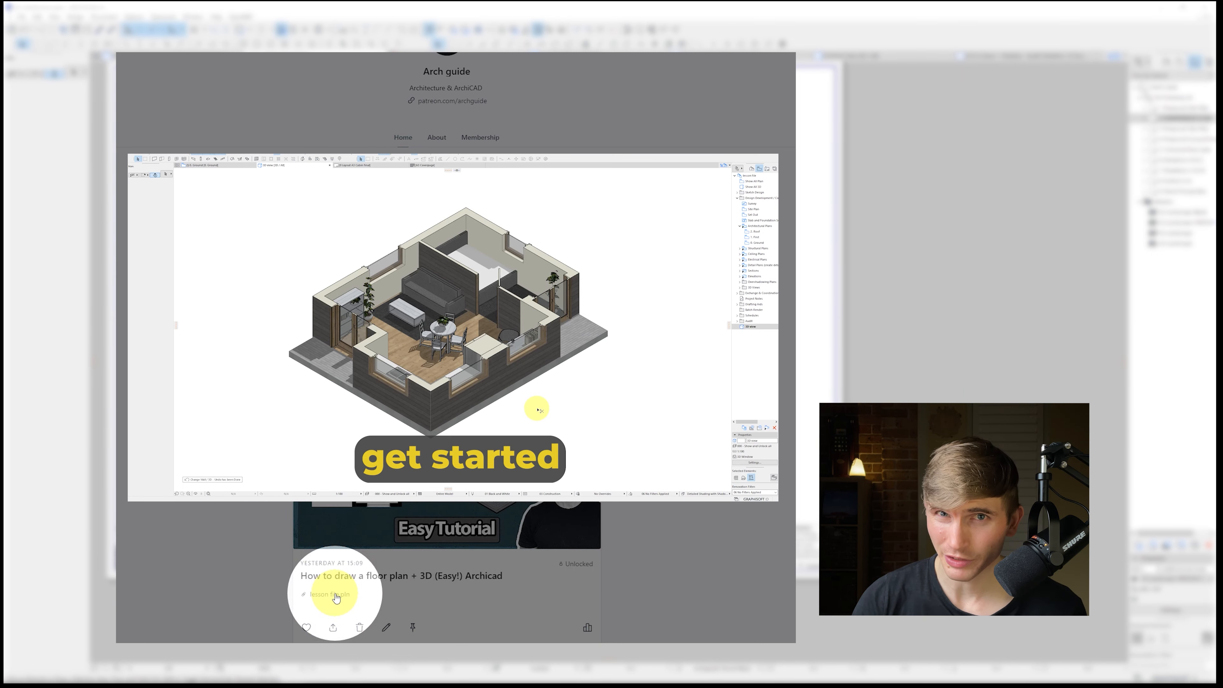
key("ctrl+a")
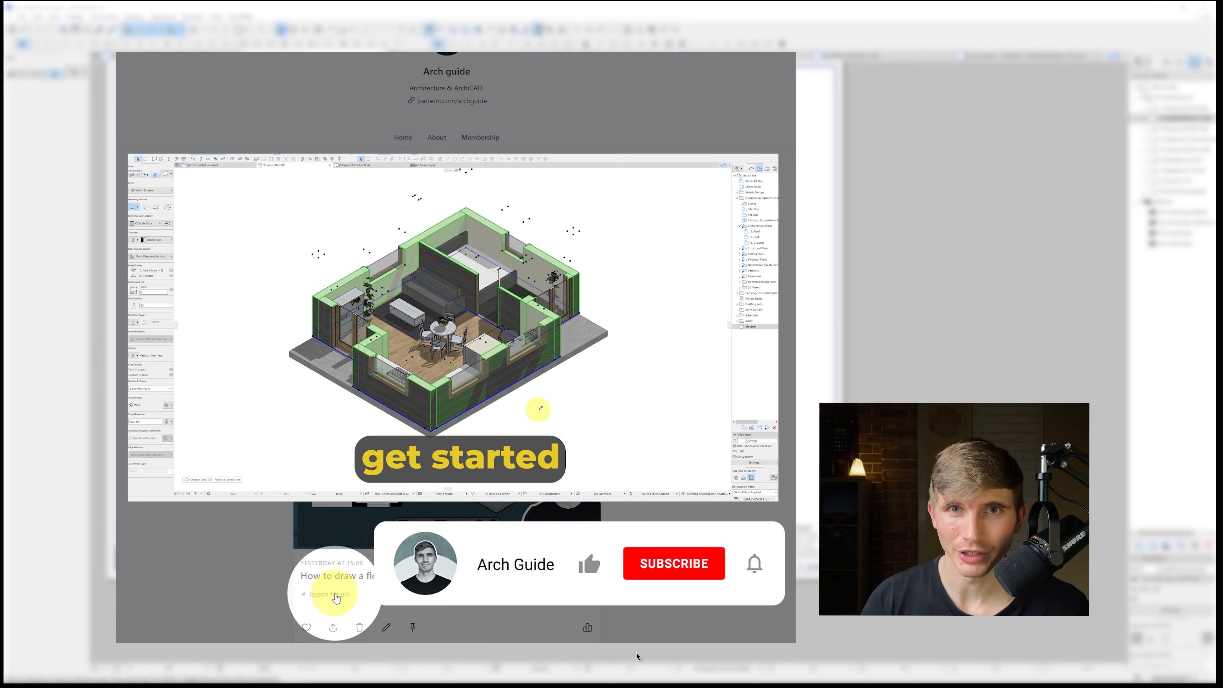